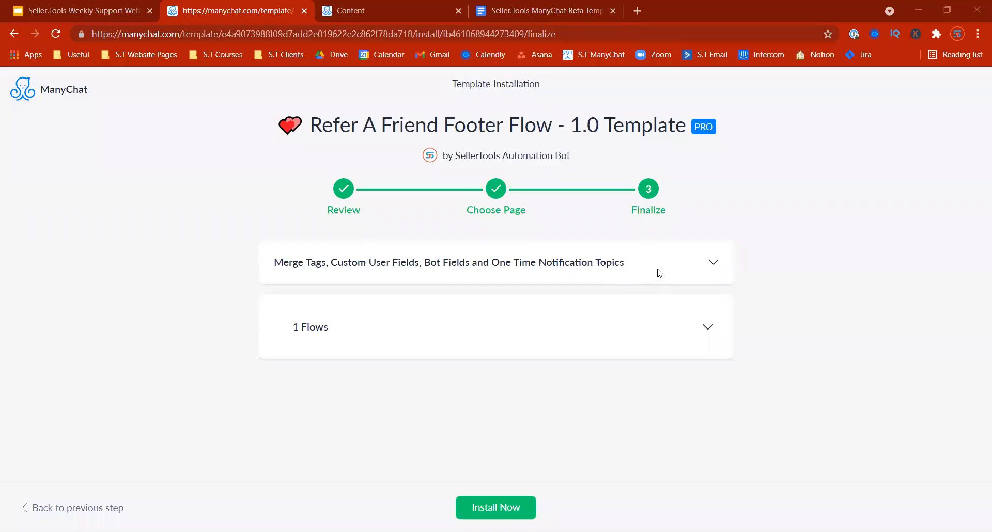
Step: Review the Merge Tags field mappings, then install the Refer A Friend Footer Flow - 1.0 Template
left_click(698, 264)
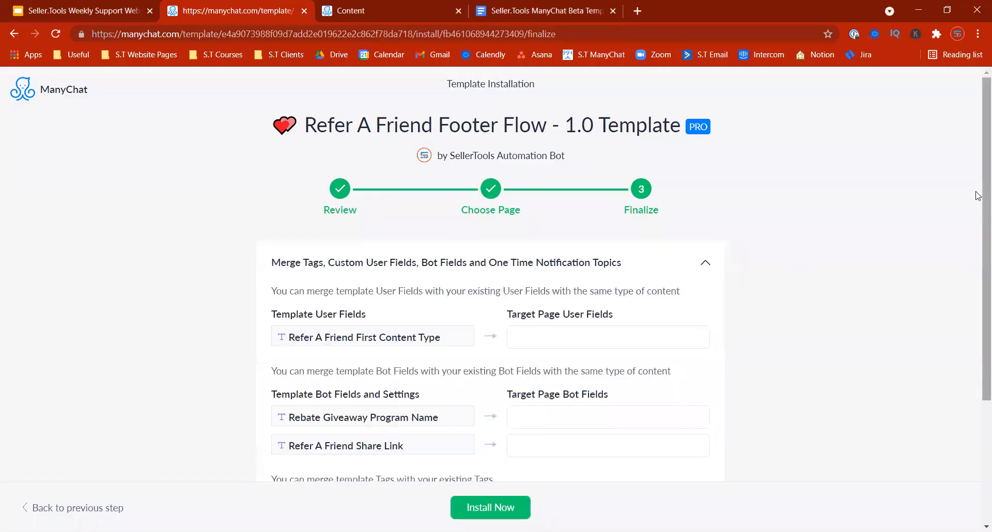
scroll(977, 196, "down", 3)
left_click_drag(309, 226, 278, 410)
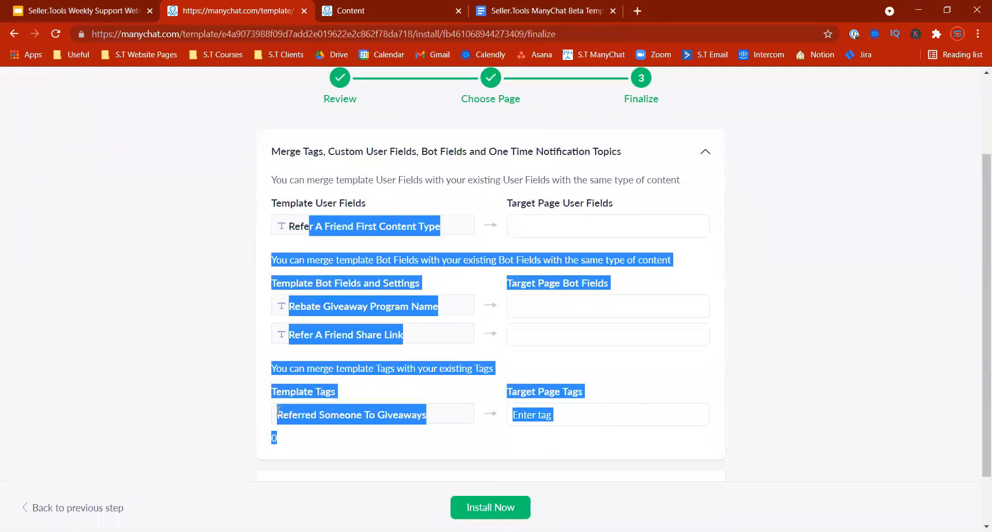
left_click(202, 389)
left_click(485, 508)
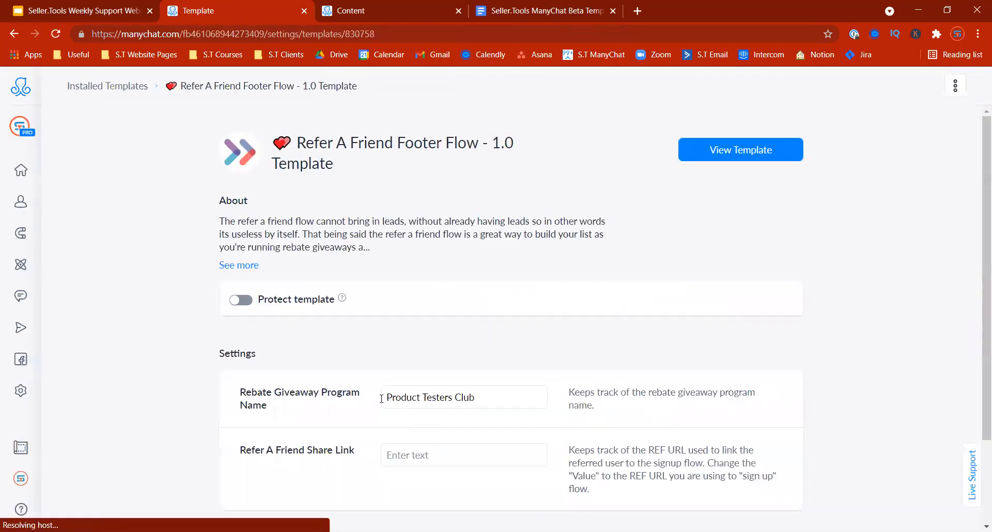
scroll(977, 315, "down", 2)
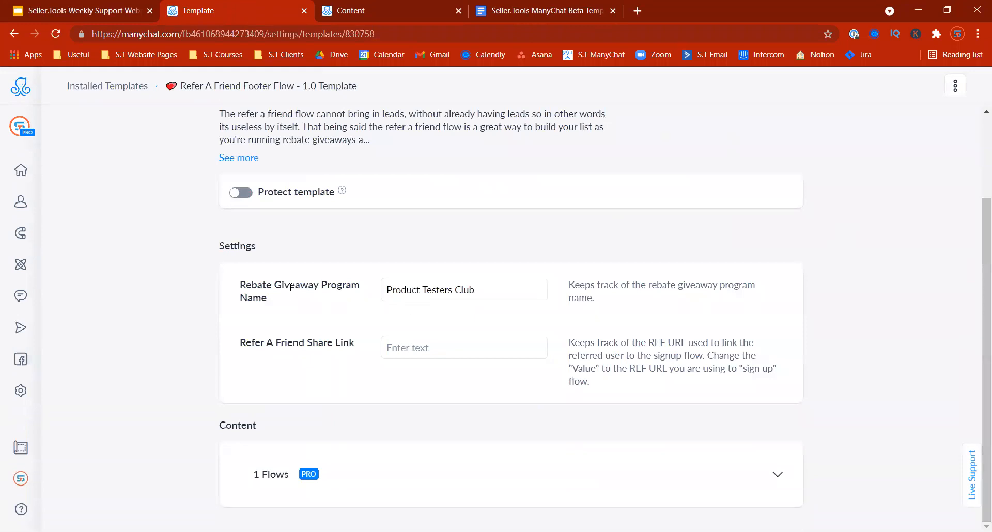
triple_click(228, 283)
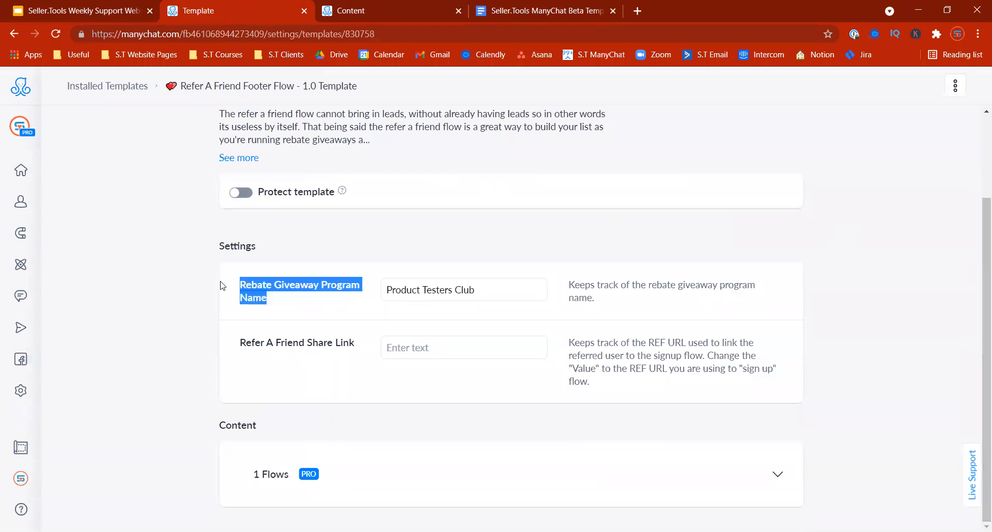
left_click(431, 285)
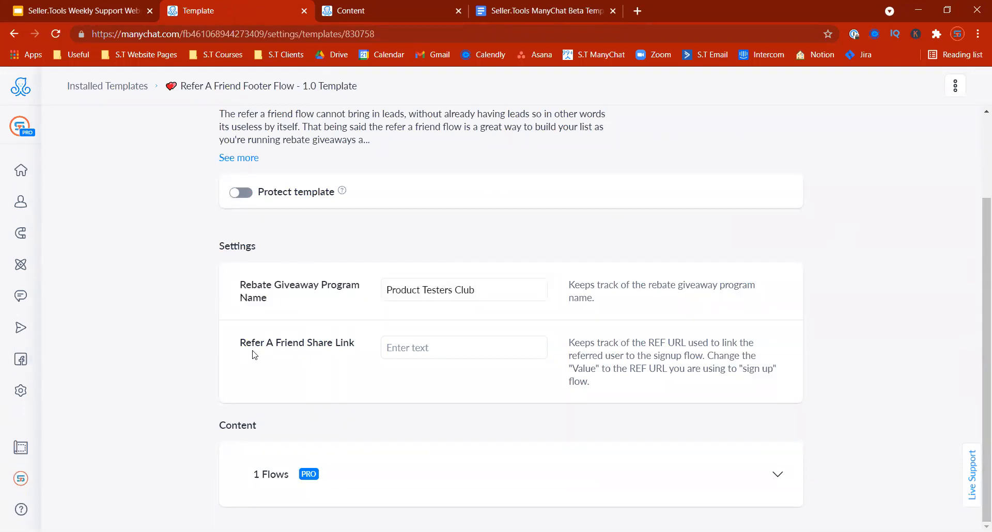
left_click_drag(241, 342, 346, 343)
left_click(356, 348)
right_click(288, 21)
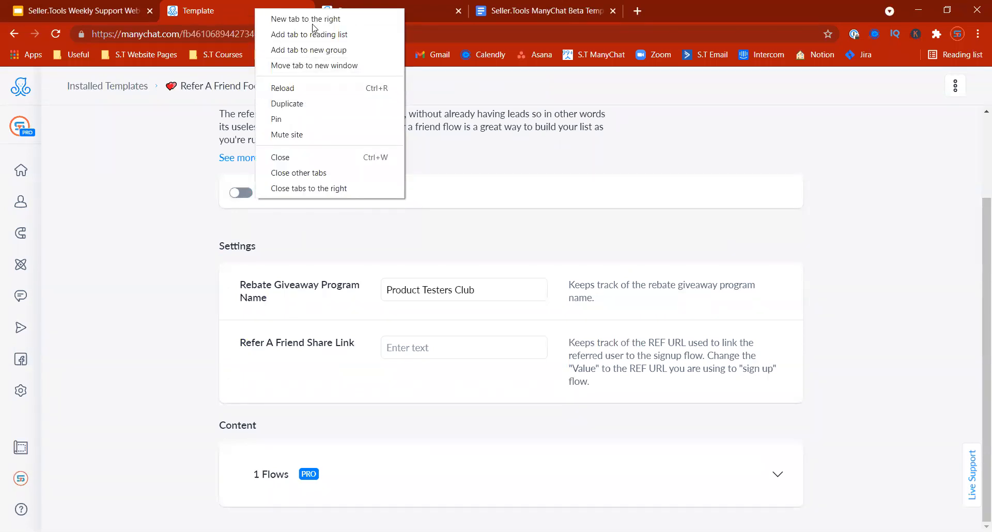
Step: Browse Core Folders/Flows, return to the root Flows list, then go back to the webinar slides
left_click(362, 11)
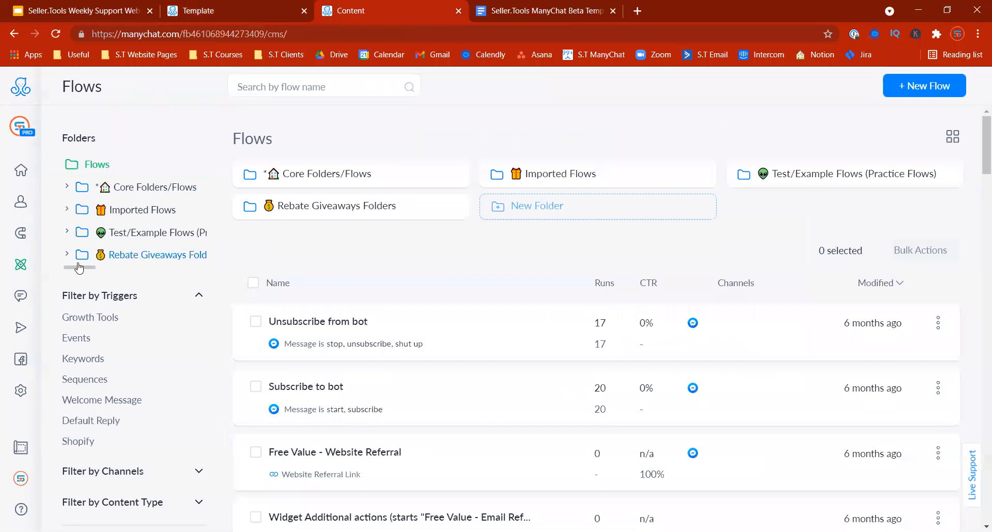
left_click(353, 180)
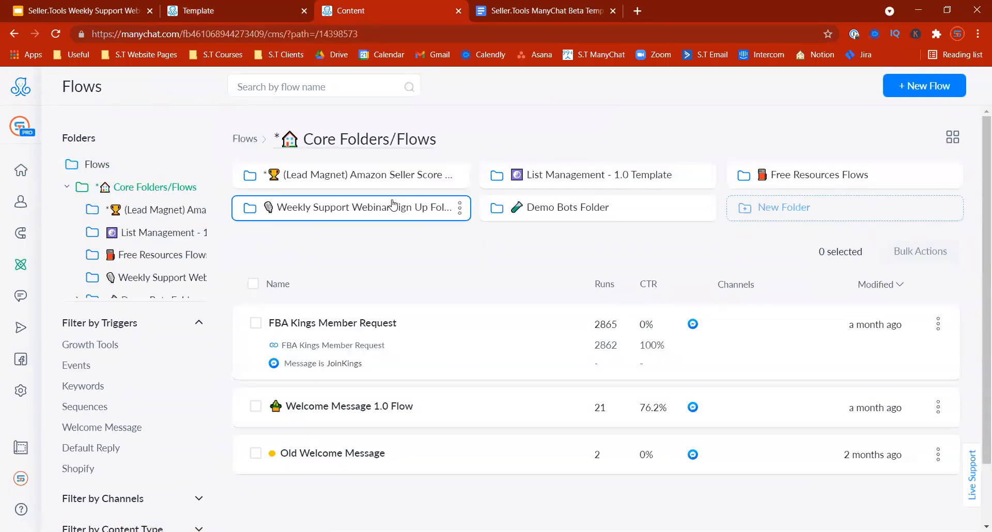
left_click(246, 139)
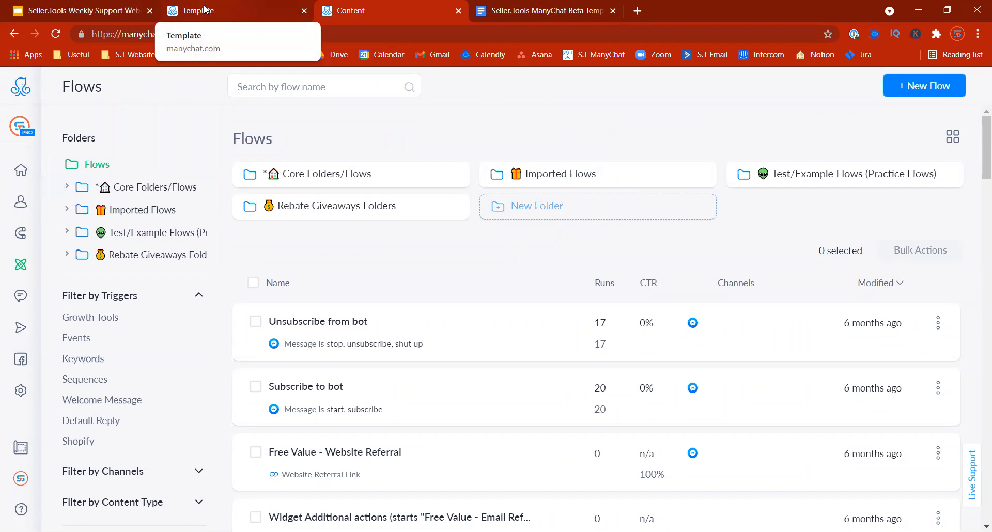
left_click(104, 10)
Step: Select the ManyChat Beta Templates link on Helpful Resources slide 18 and go to that document
left_click_drag(135, 357, 133, 438)
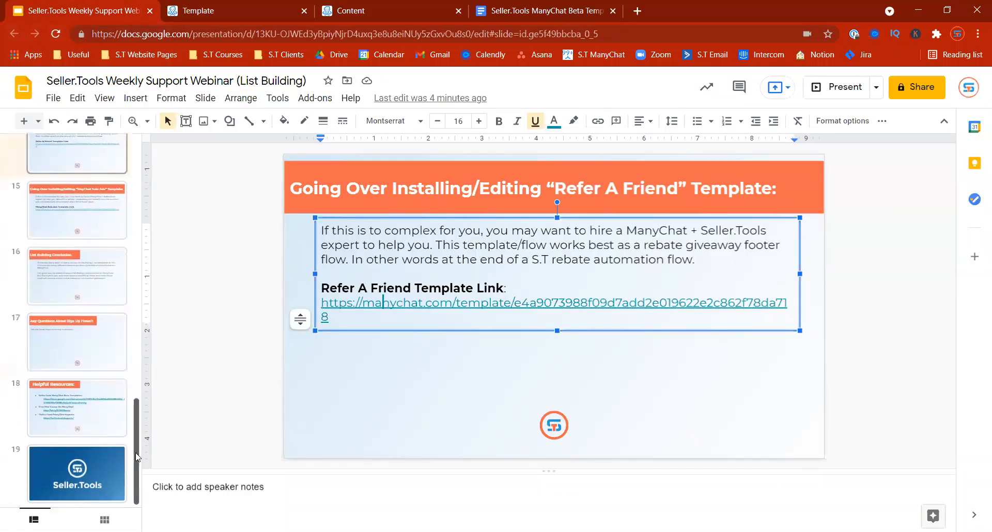
left_click(77, 419)
left_click(545, 276)
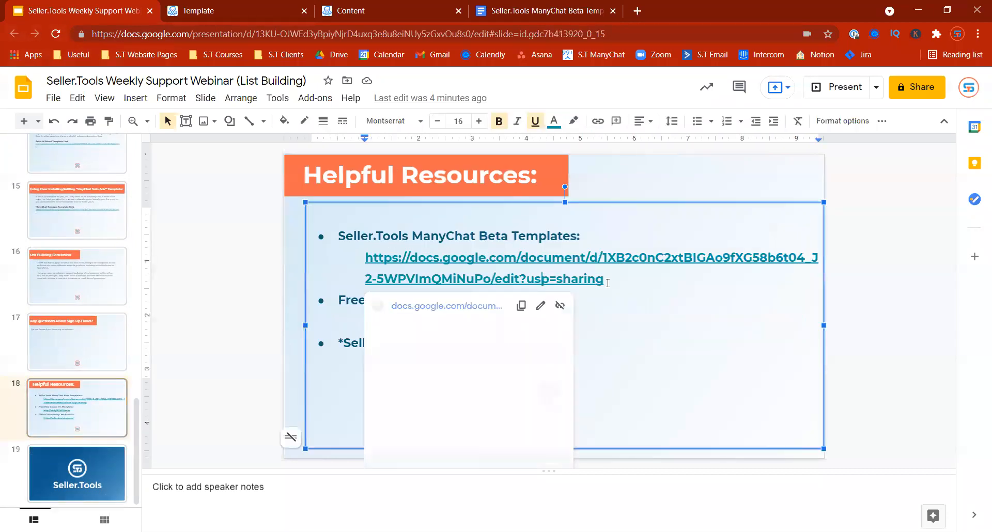
left_click_drag(620, 279, 340, 230)
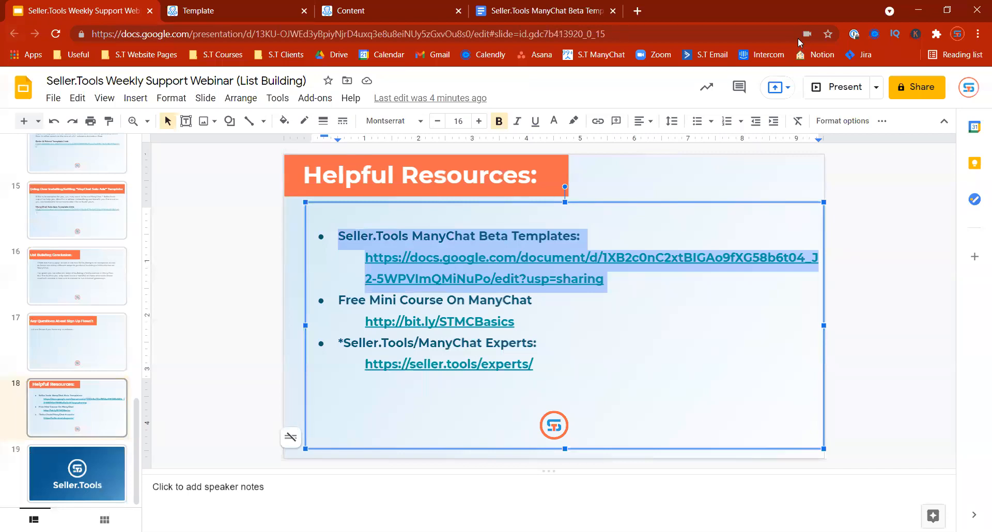
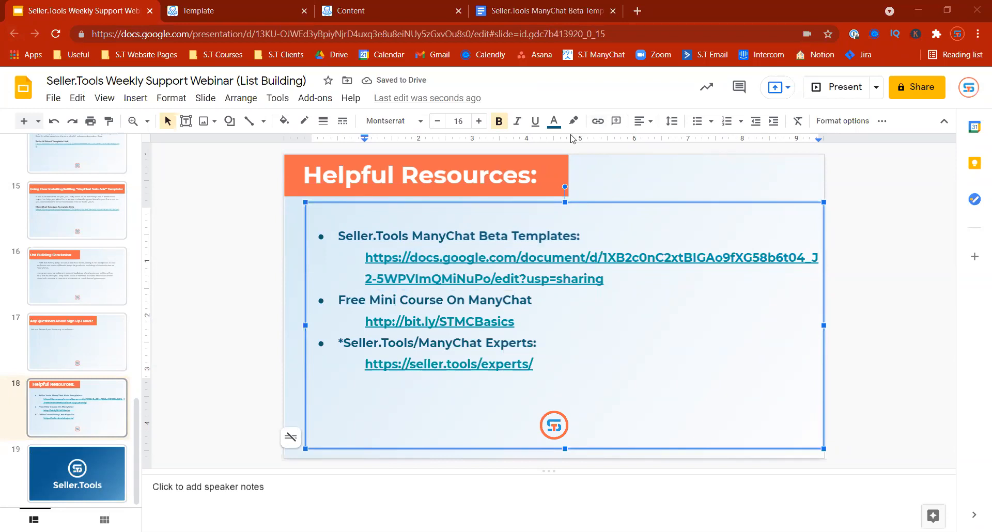
left_click(501, 20)
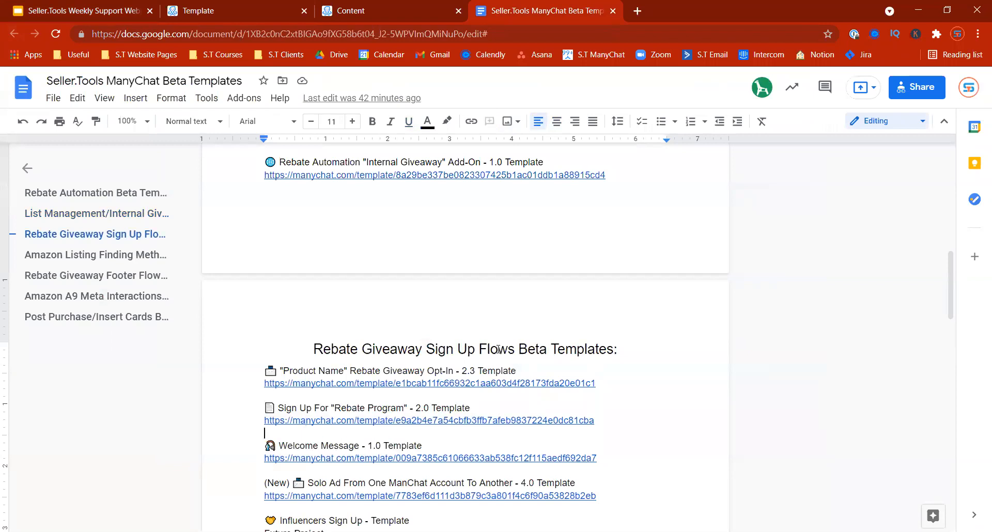
Step: Locate and preview the Sign Up For "Rebate Program" - 2.0 Template link under Rebate Giveaway Sign Up Flows
scroll(498, 349, "down", 1)
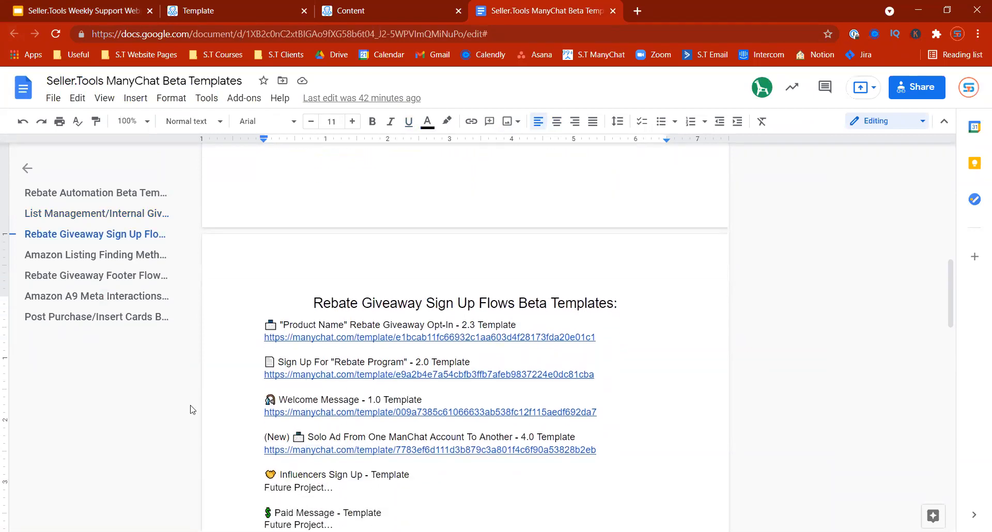
left_click_drag(264, 324, 360, 356)
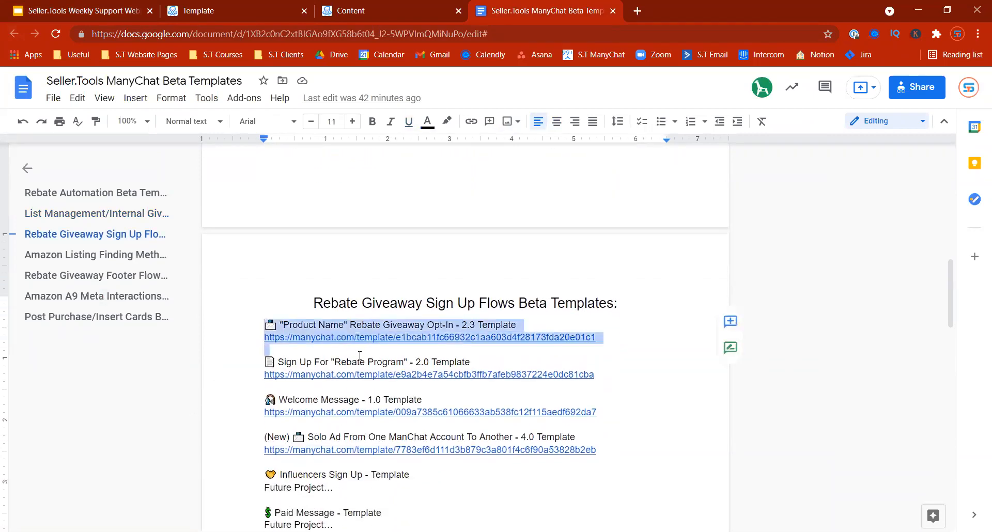
left_click(284, 356)
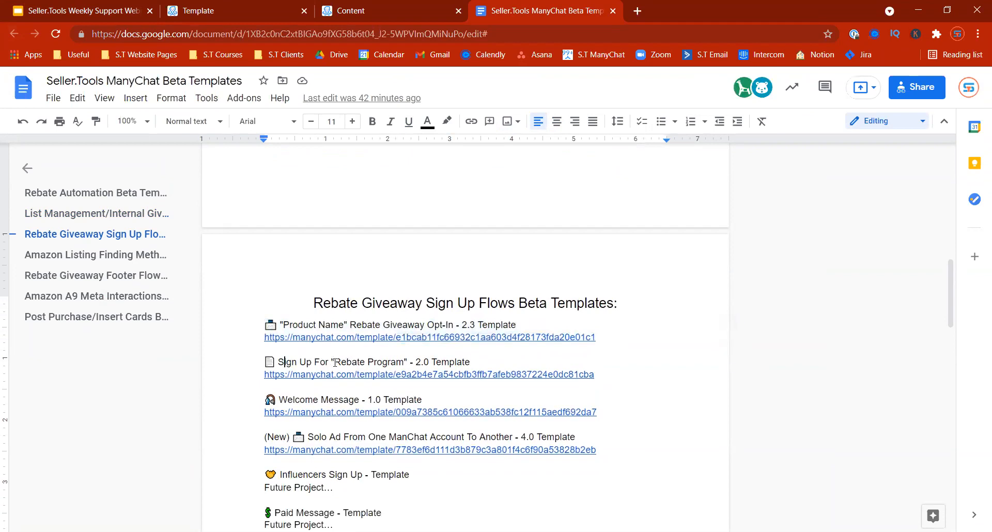
left_click_drag(337, 362, 596, 382)
left_click(407, 373)
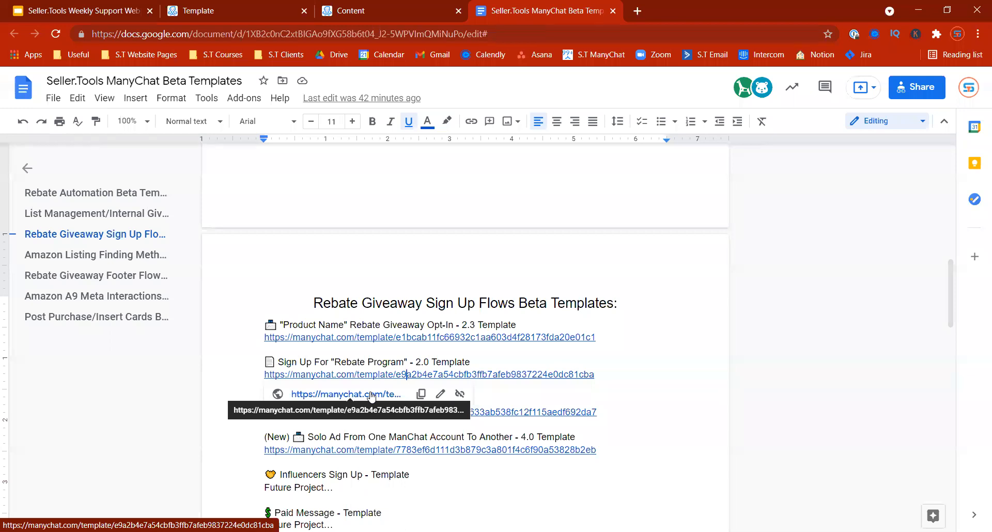
left_click(355, 5)
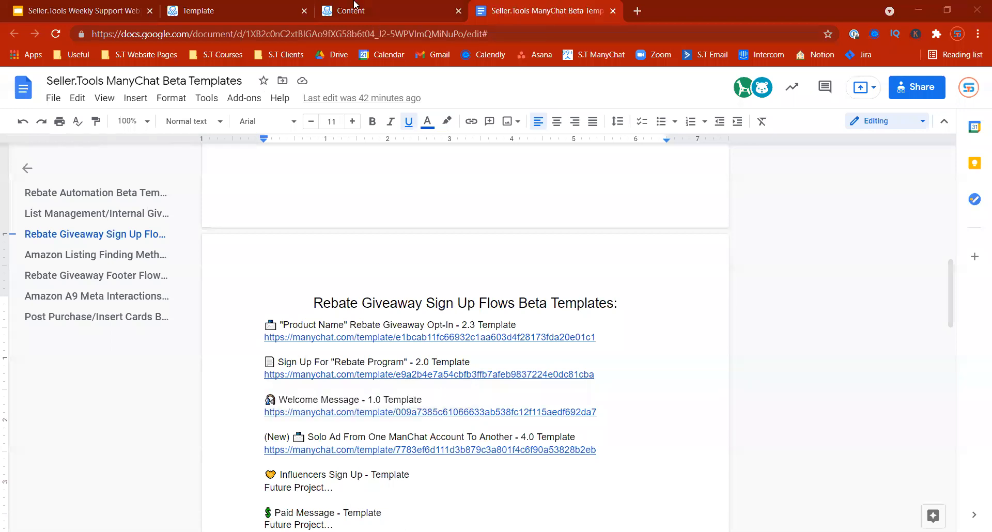
Step: Return to the Refer A Friend Footer Flow template settings and select the Share Link field
left_click(355, 5)
left_click(268, 9)
left_click(409, 347)
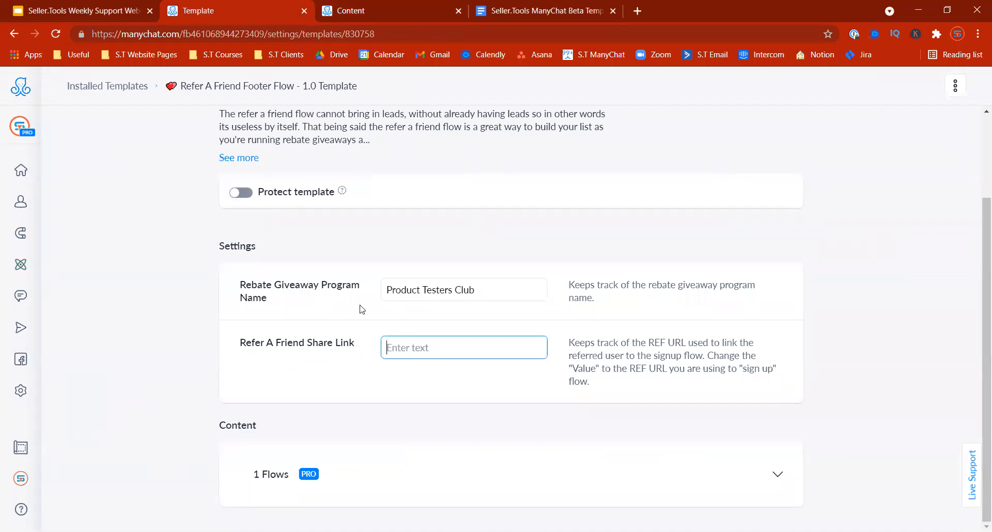
Step: Save link.com as the Refer A Friend Share Link and go to the Flows list
type("link.com")
left_click(244, 321)
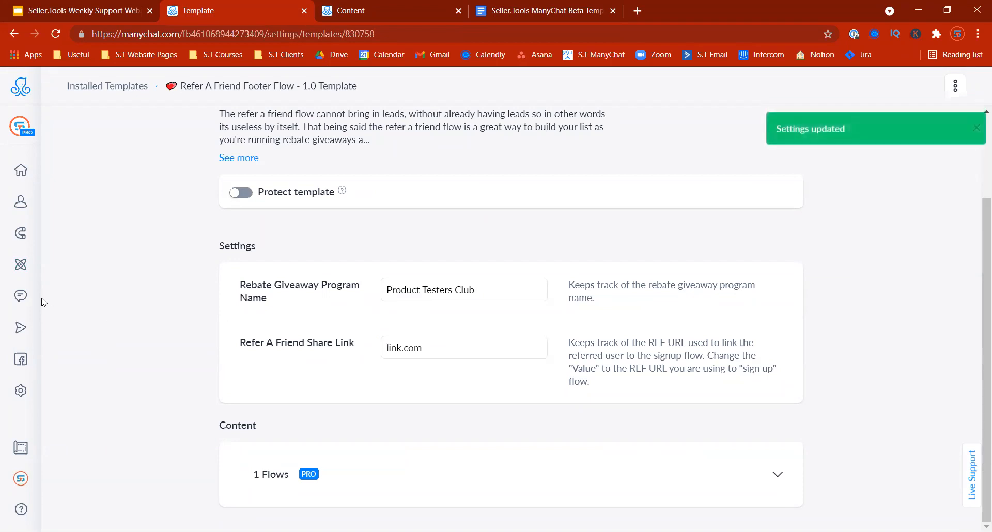
left_click(21, 266)
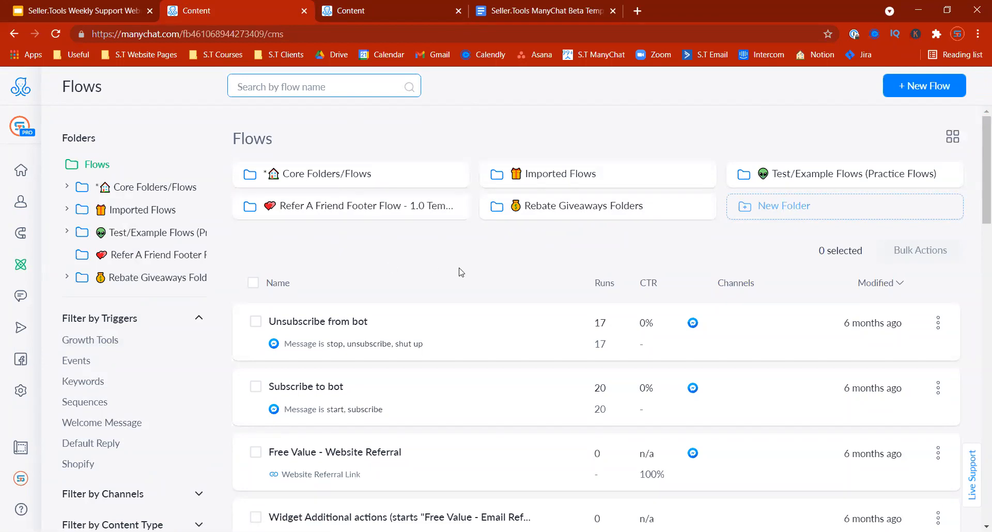
left_click(362, 223)
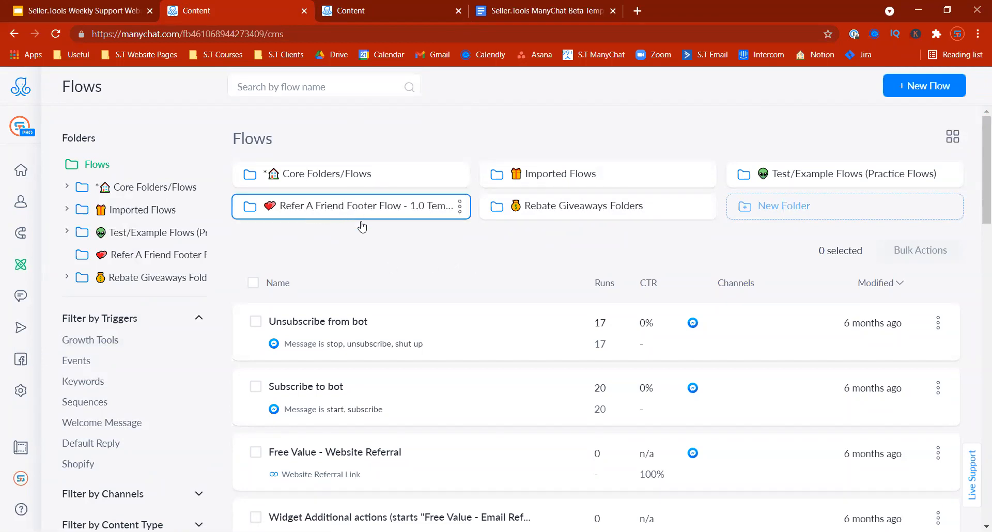
left_click(320, 212)
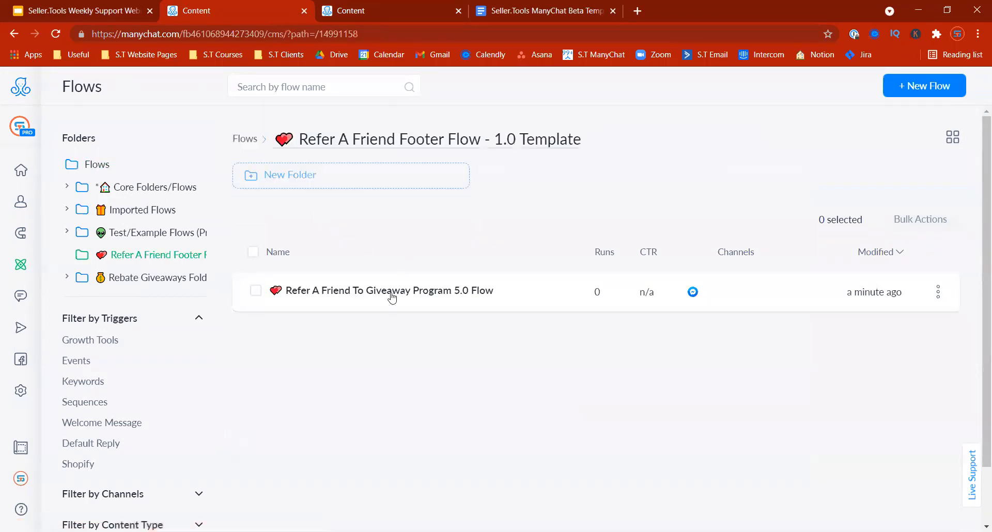
left_click(307, 305)
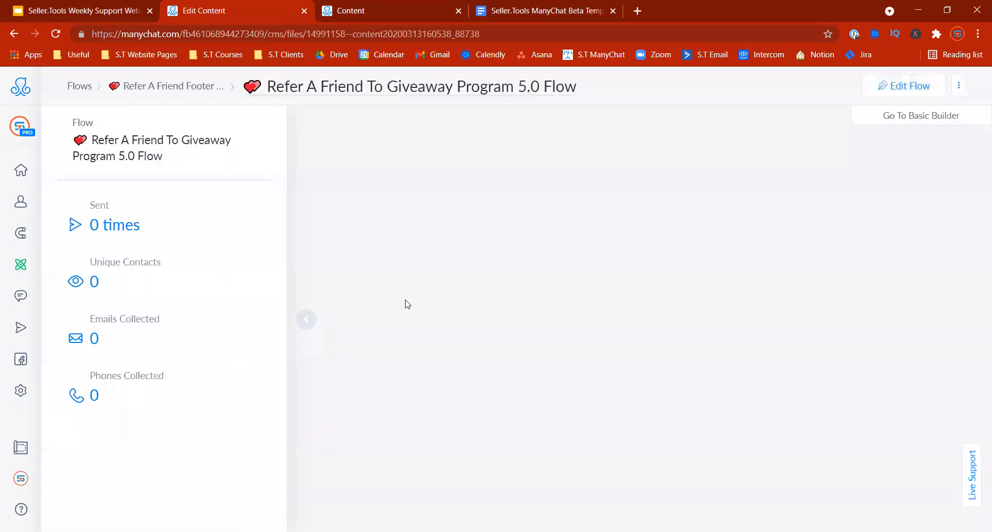
left_click(306, 320)
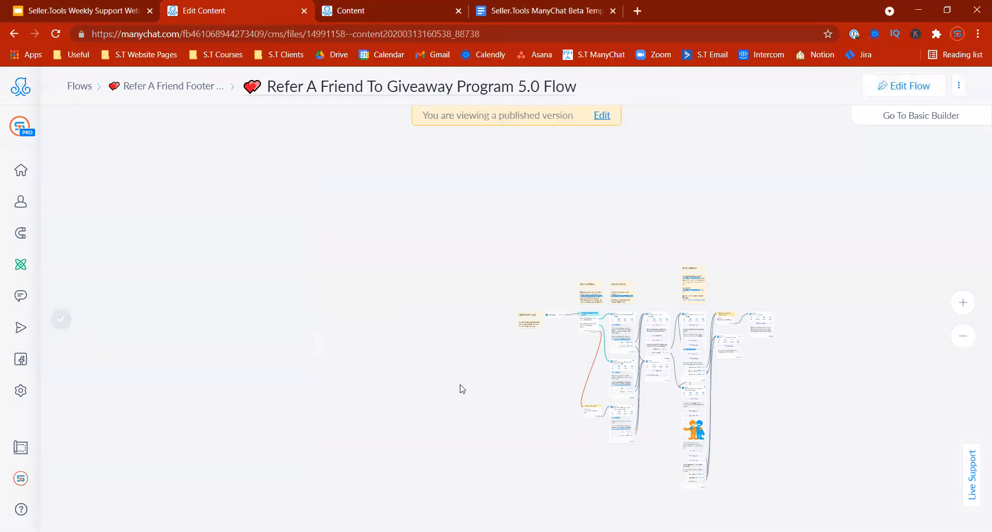
left_click(962, 302)
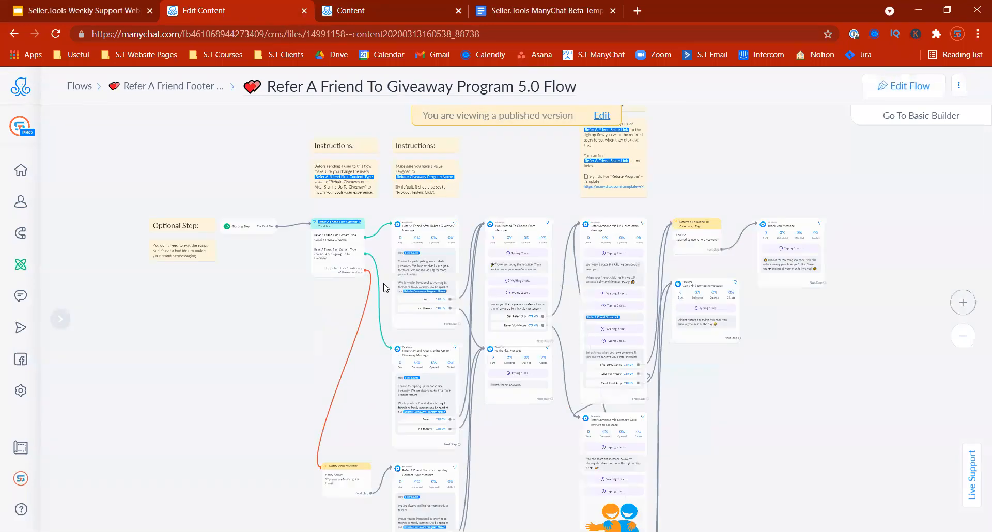
left_click_drag(174, 348, 287, 372)
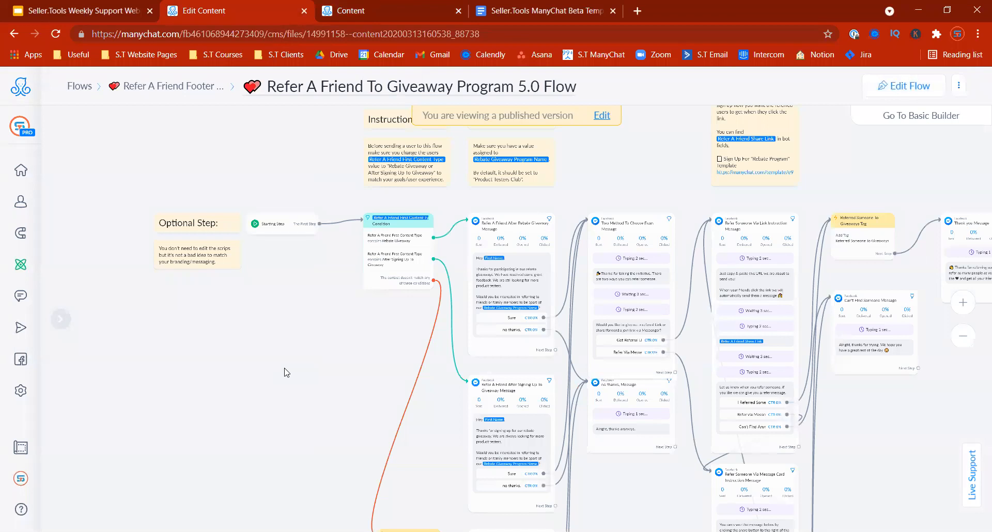
scroll(316, 389, "up", 2)
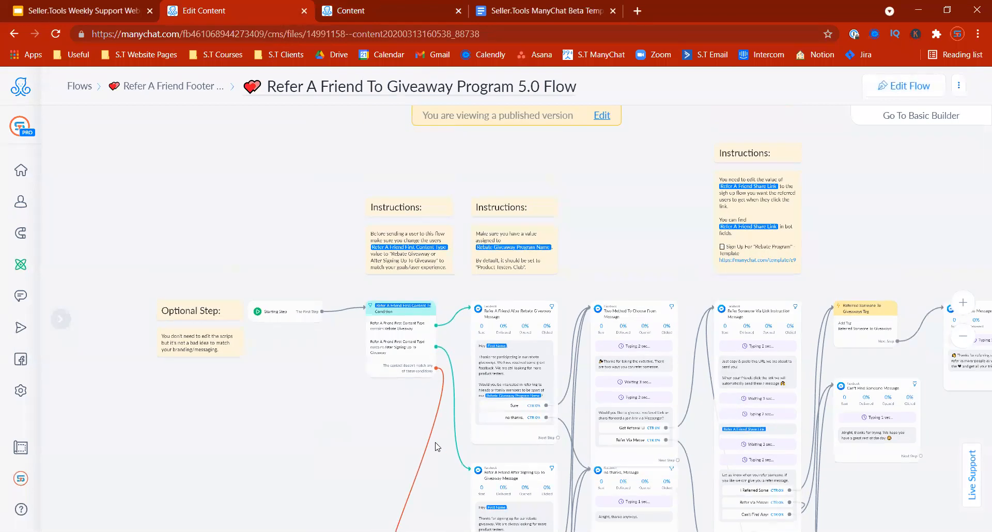
scroll(365, 344, "down", 3)
left_click_drag(308, 273, 292, 393)
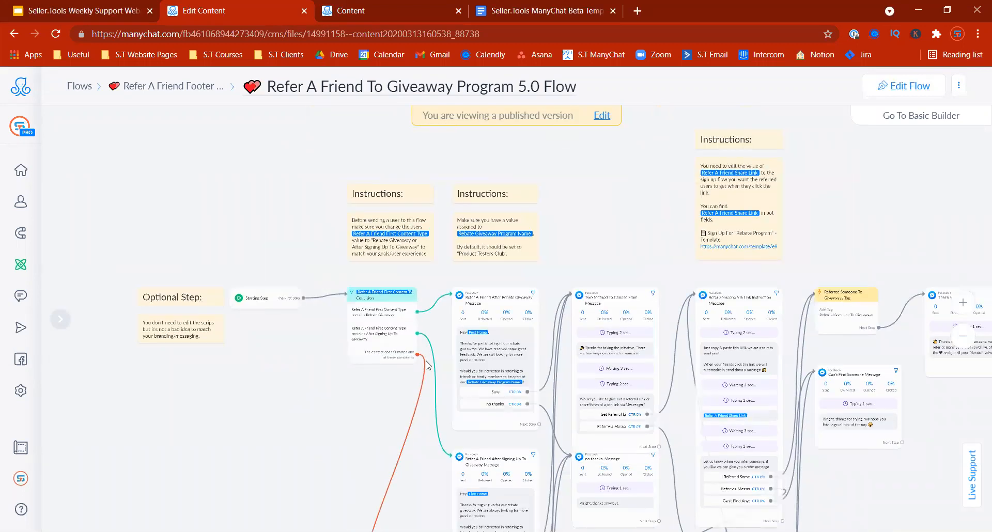
left_click(962, 302)
left_click_drag(558, 224, 825, 253)
left_click_drag(260, 425, 452, 380)
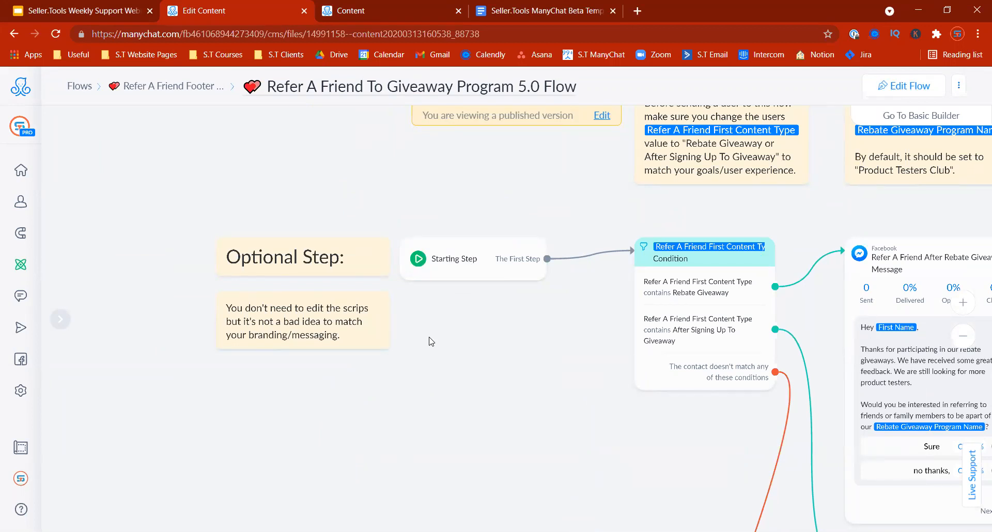
left_click_drag(578, 426, 391, 395)
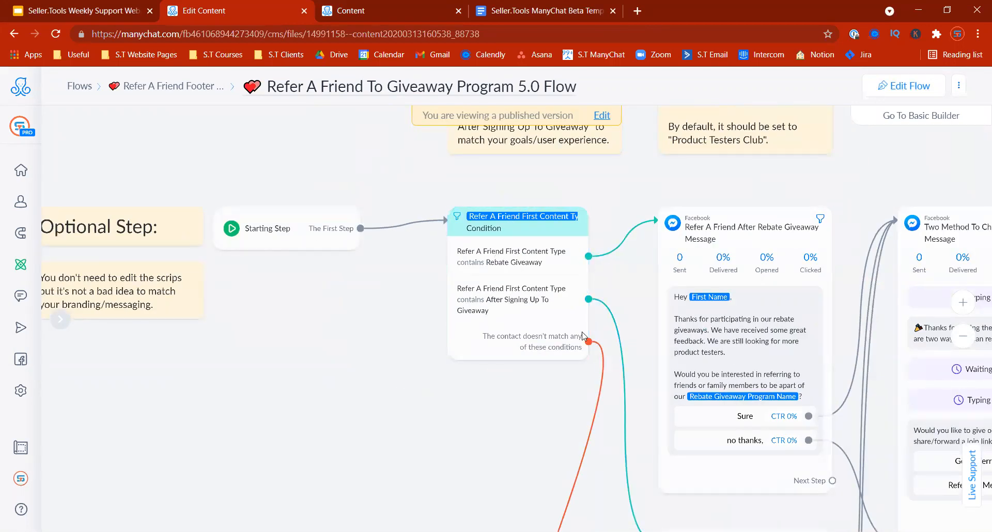
left_click_drag(532, 387, 485, 357)
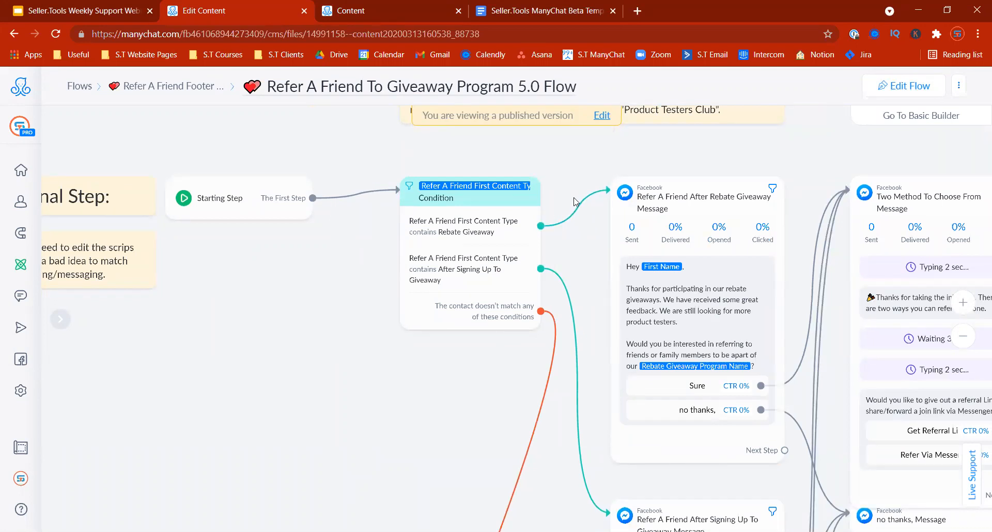
left_click_drag(589, 247, 549, 268)
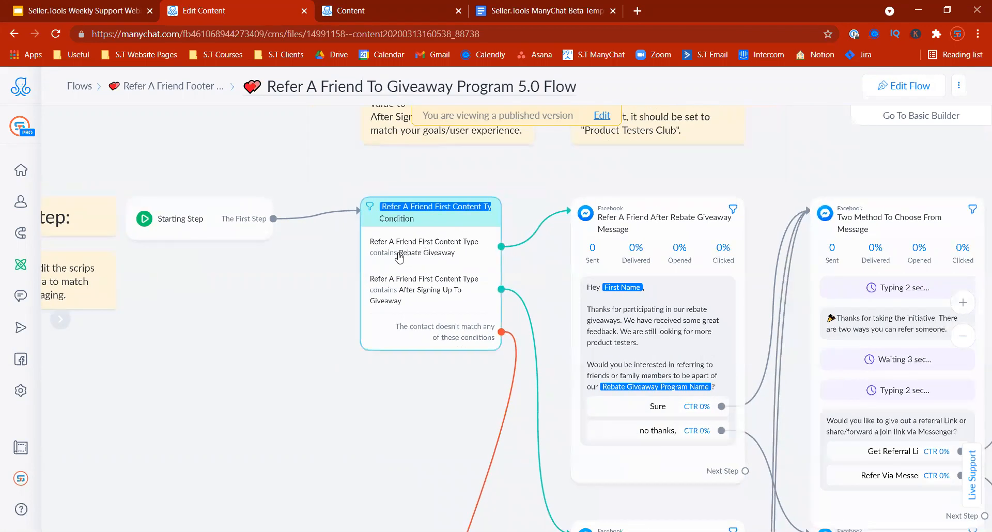
left_click_drag(268, 327, 332, 327)
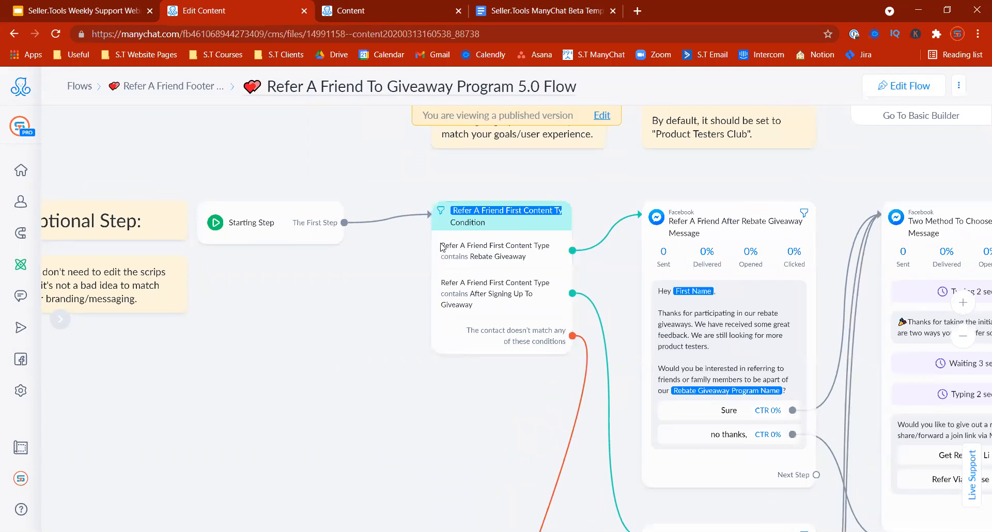
left_click_drag(403, 378, 345, 340)
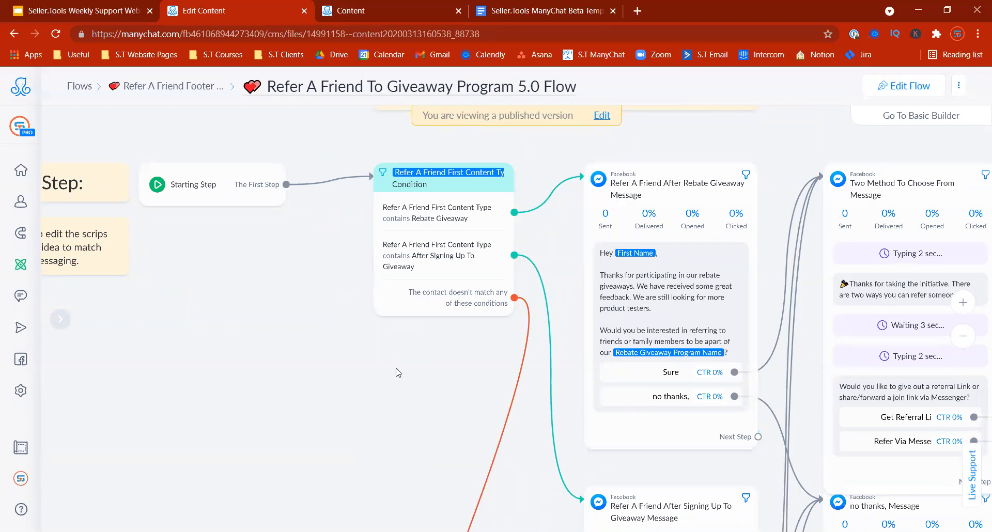
scroll(397, 372, "down", 1)
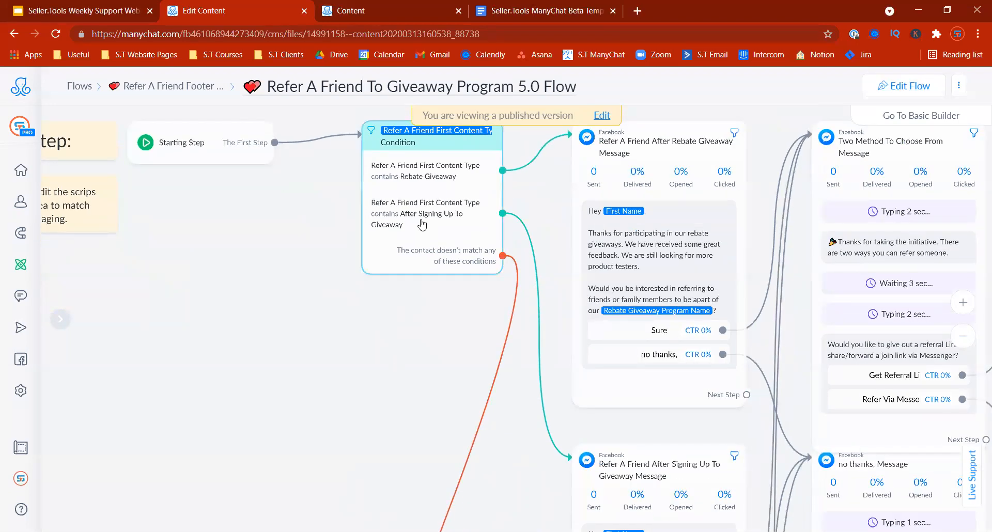
scroll(421, 223, "down", 2)
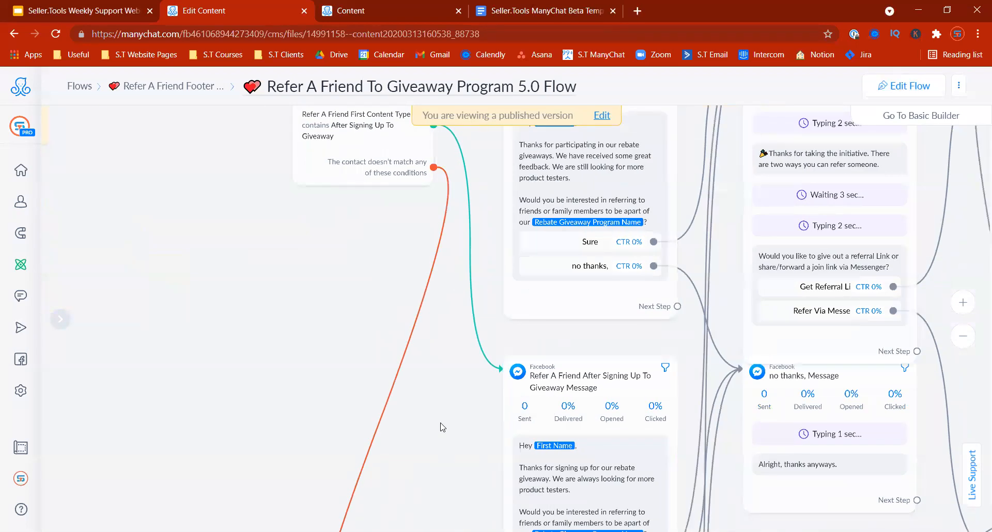
scroll(586, 366, "down", 3)
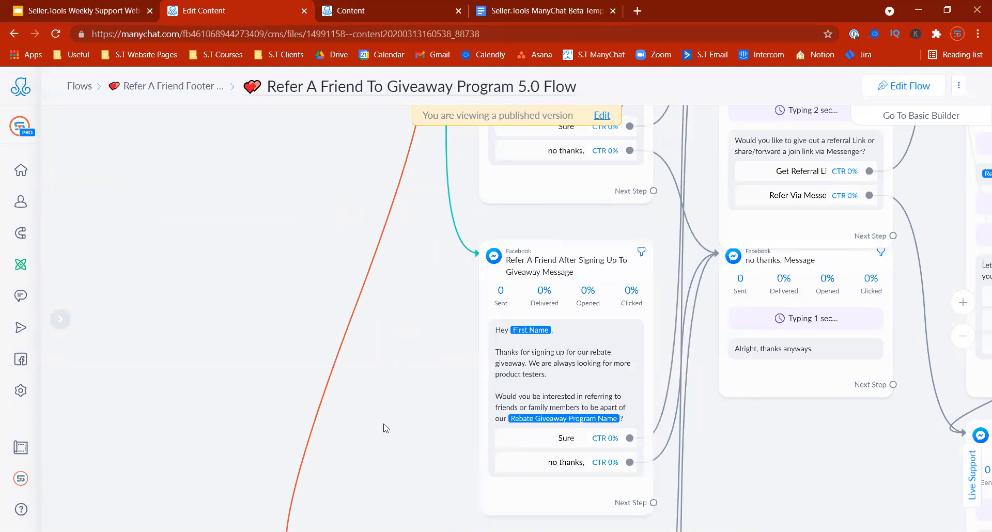
scroll(464, 322, "up", 1)
left_click_drag(263, 188, 313, 304)
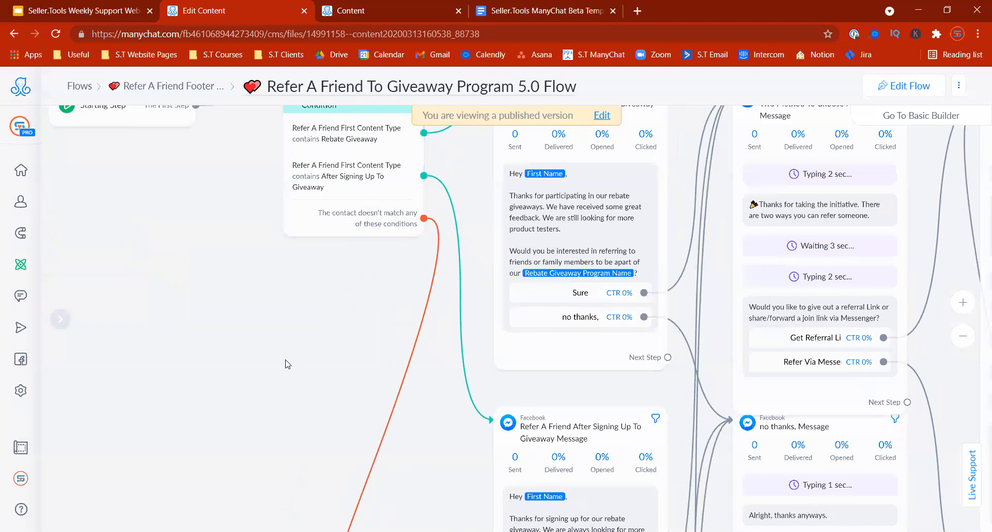
left_click_drag(286, 362, 274, 285)
left_click(959, 338)
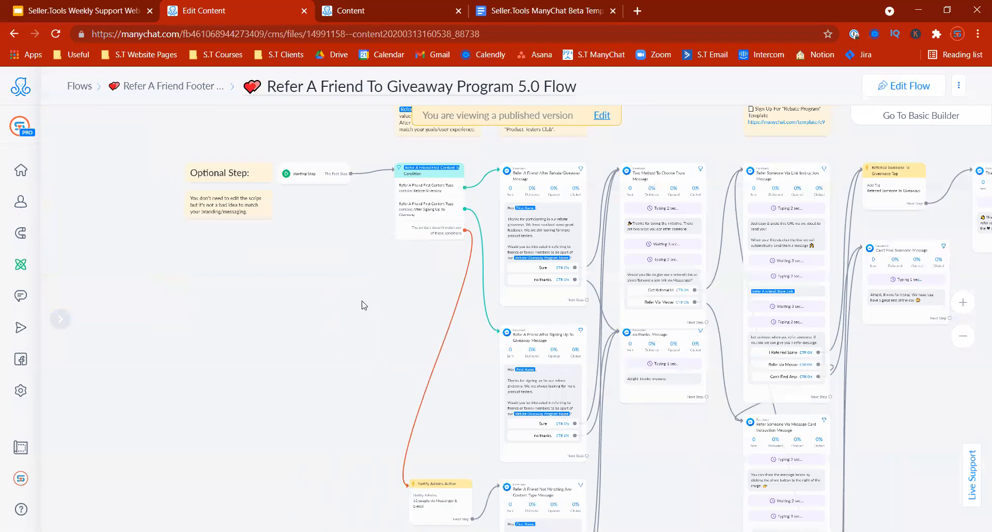
left_click_drag(363, 303, 374, 234)
left_click_drag(398, 263, 236, 354)
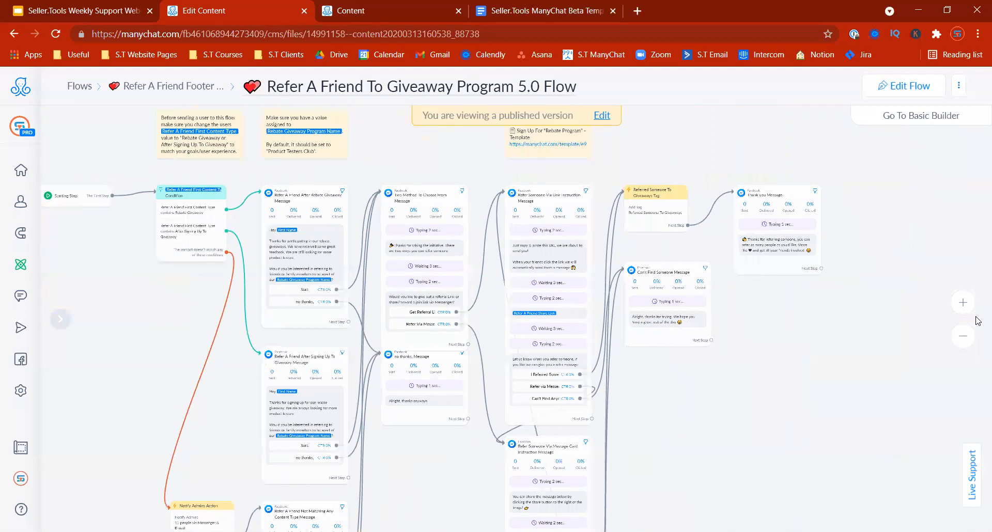
left_click(956, 309)
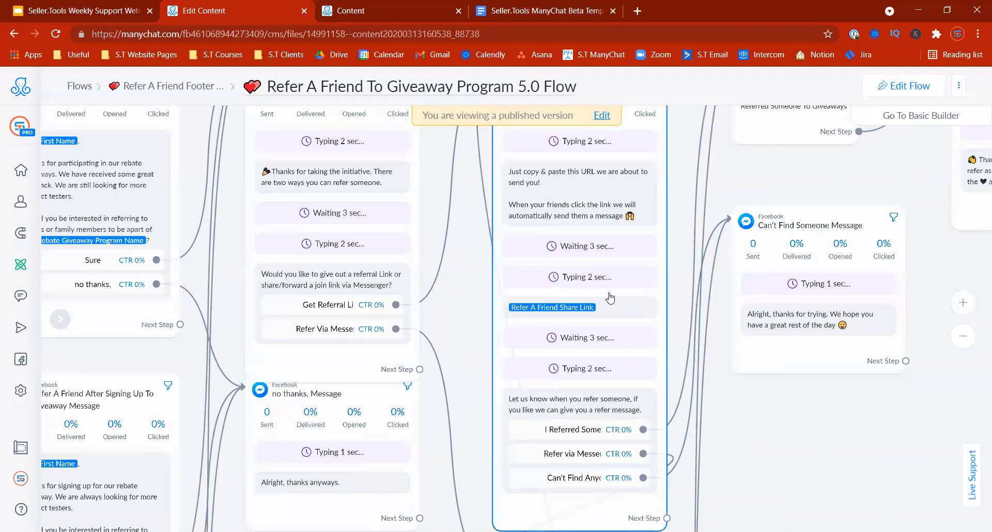
left_click(536, 314)
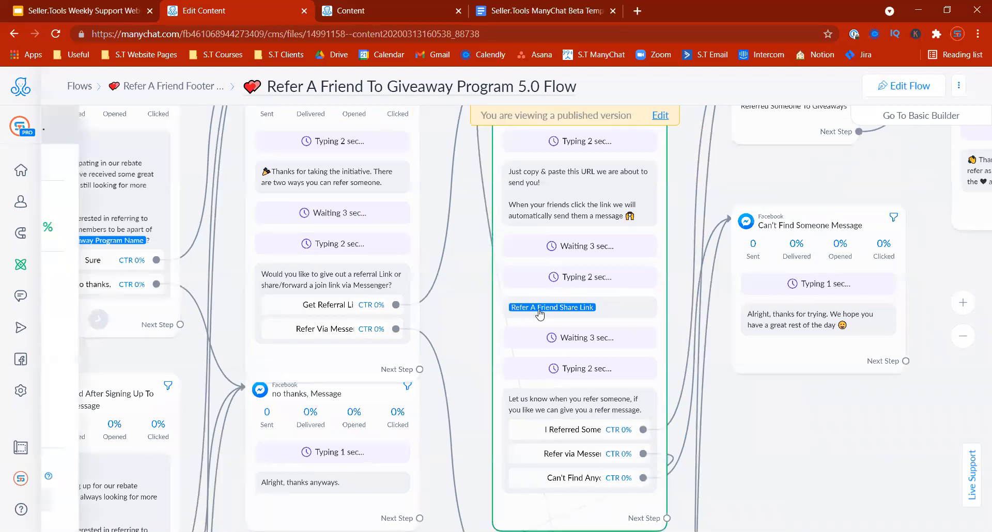
scroll(279, 251, "down", 5)
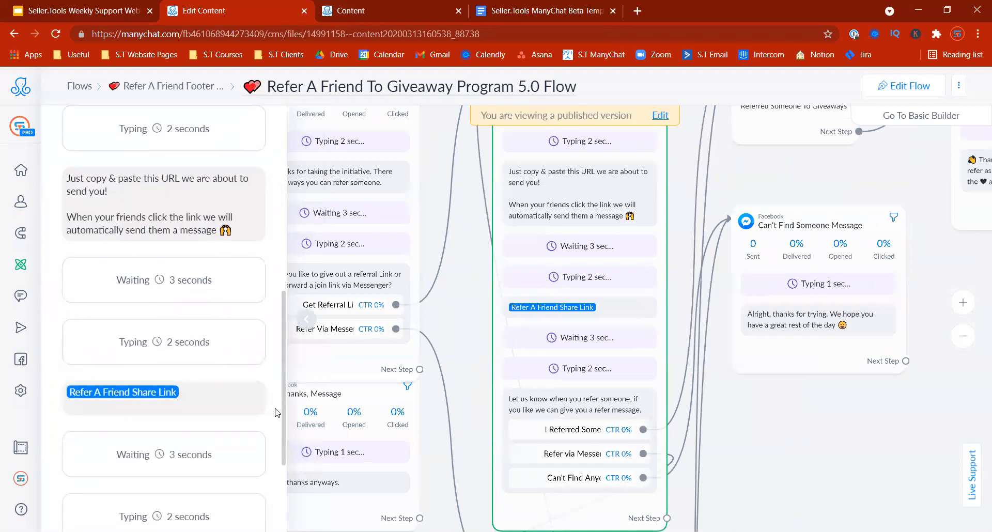
left_click_drag(195, 401, 70, 374)
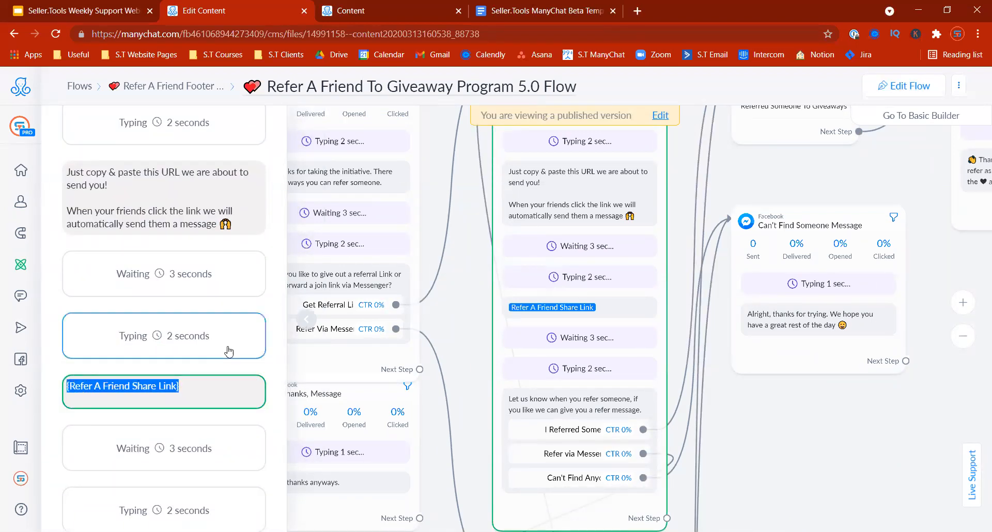
left_click(441, 328)
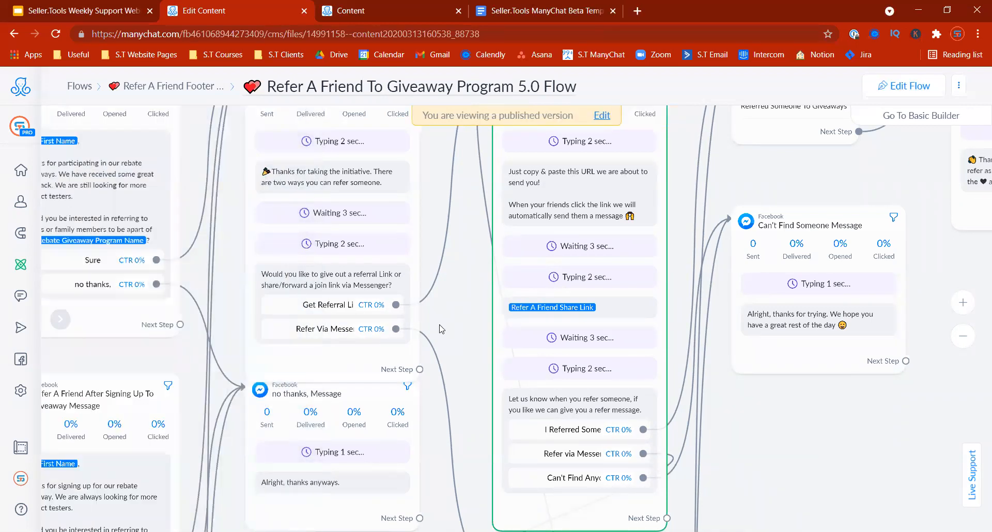
left_click_drag(792, 471, 757, 60)
mouse_move(745, 381)
left_mouse_down()
mouse_move(790, 194)
mouse_move(765, 140)
left_mouse_up()
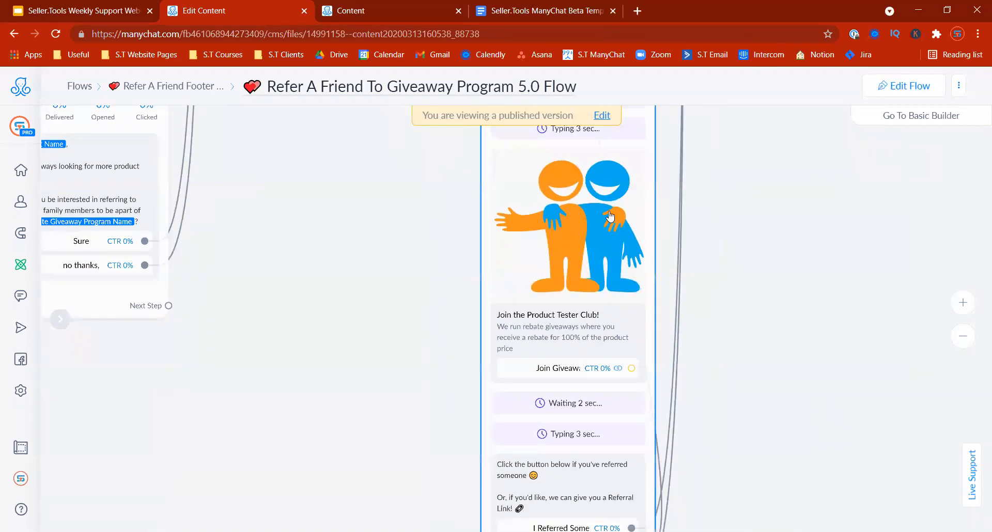
left_click_drag(706, 280, 672, 327)
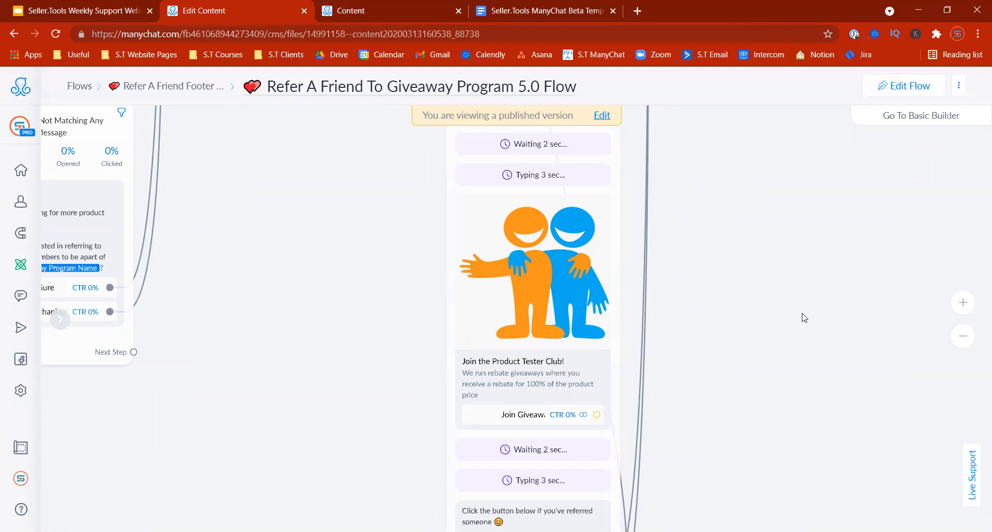
scroll(824, 231, "up", 2)
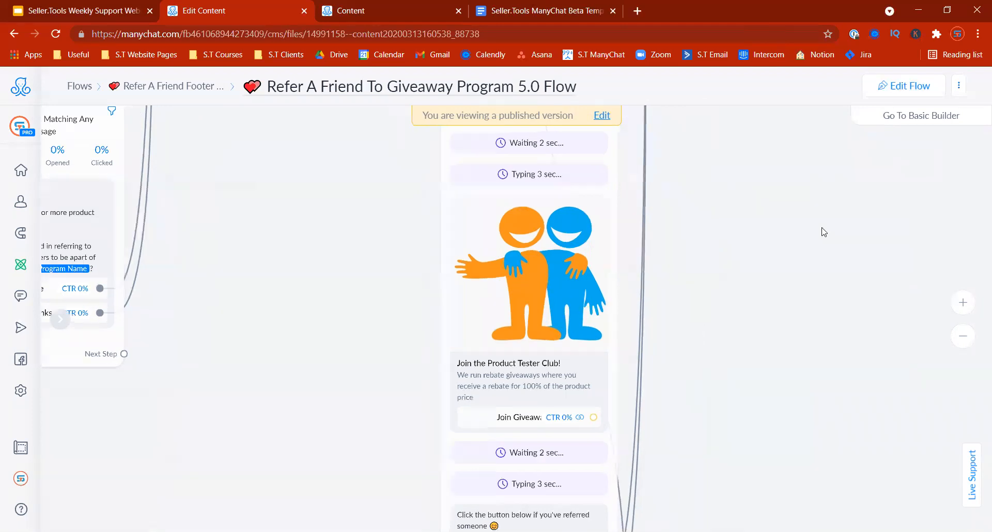
left_click_drag(806, 294, 726, 420)
left_click(960, 339)
left_click_drag(632, 310, 724, 387)
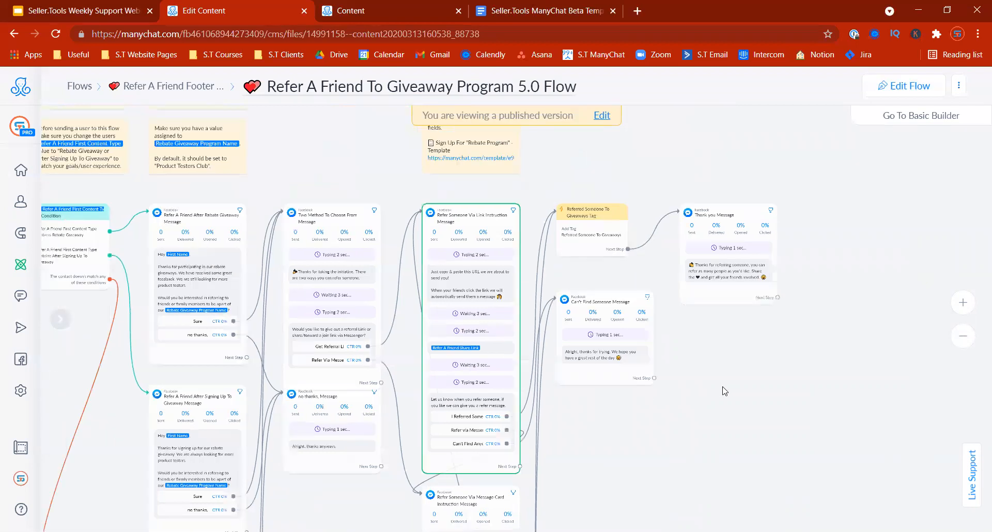
left_click_drag(825, 375, 725, 294)
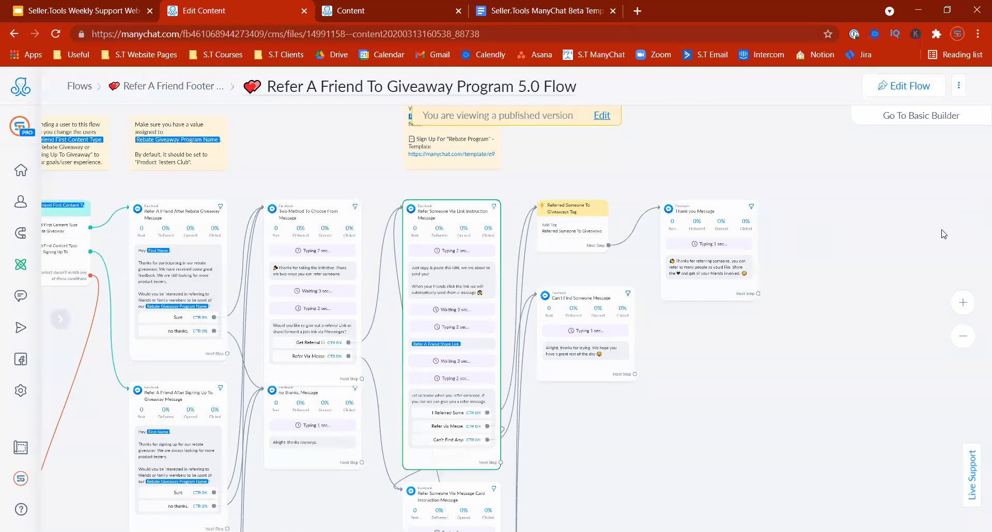
left_click_drag(591, 421, 846, 418)
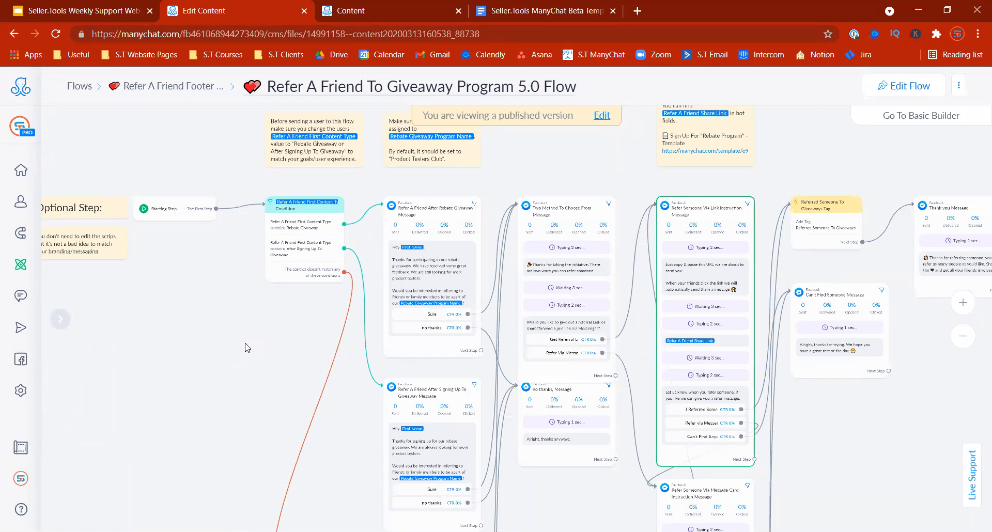
left_click_drag(220, 331, 302, 332)
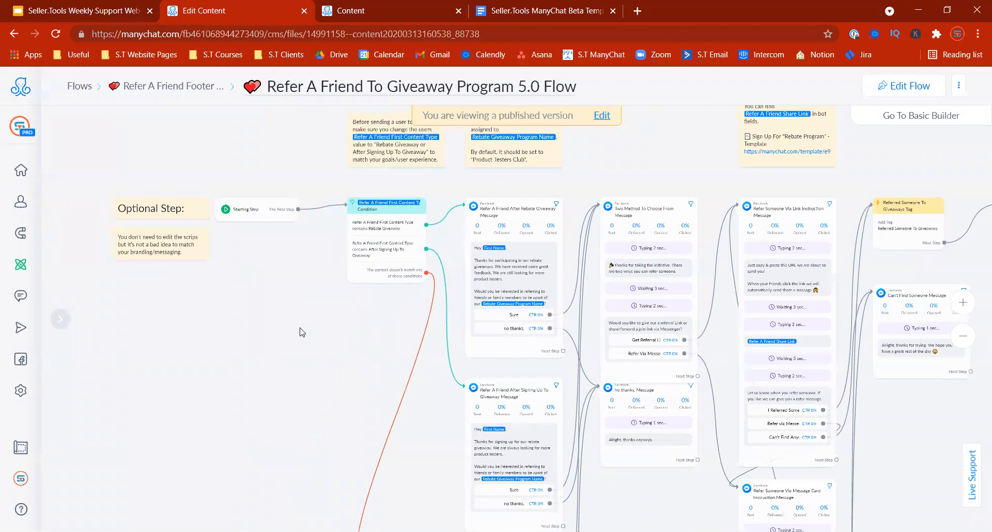
Step: Open the (Options Version) S.T US Rebate Automation 5.0 Flow via Core Folders/Flows and Demo Bots Folder
left_click(171, 88)
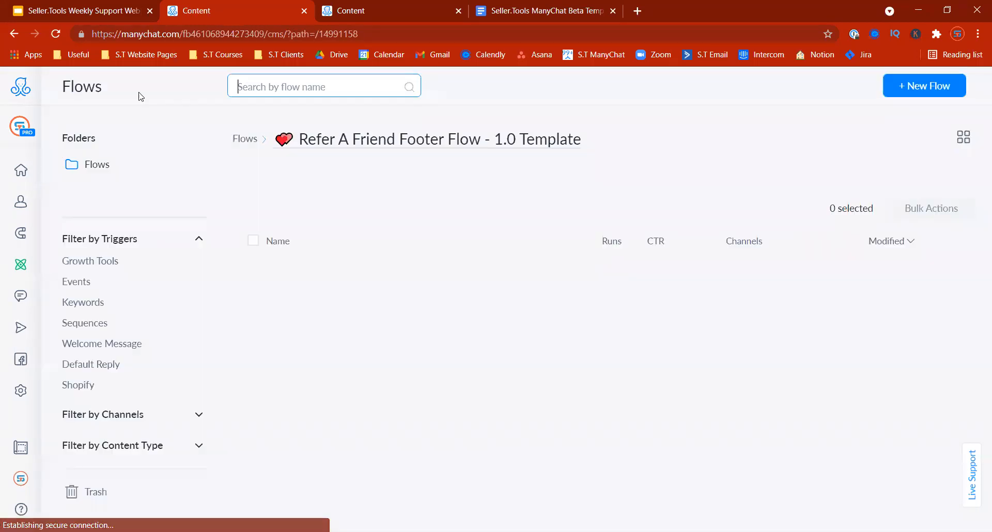
left_click(252, 148)
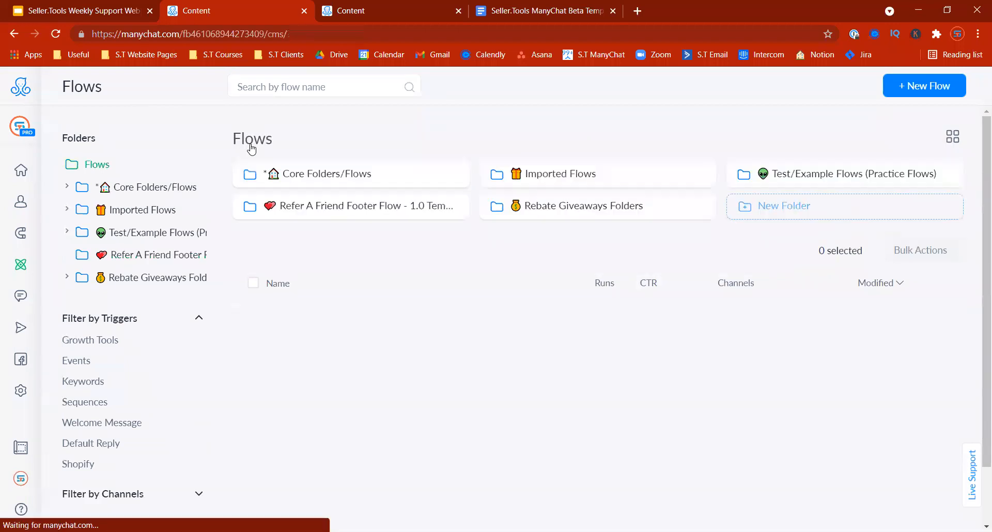
left_click(354, 185)
left_click(572, 215)
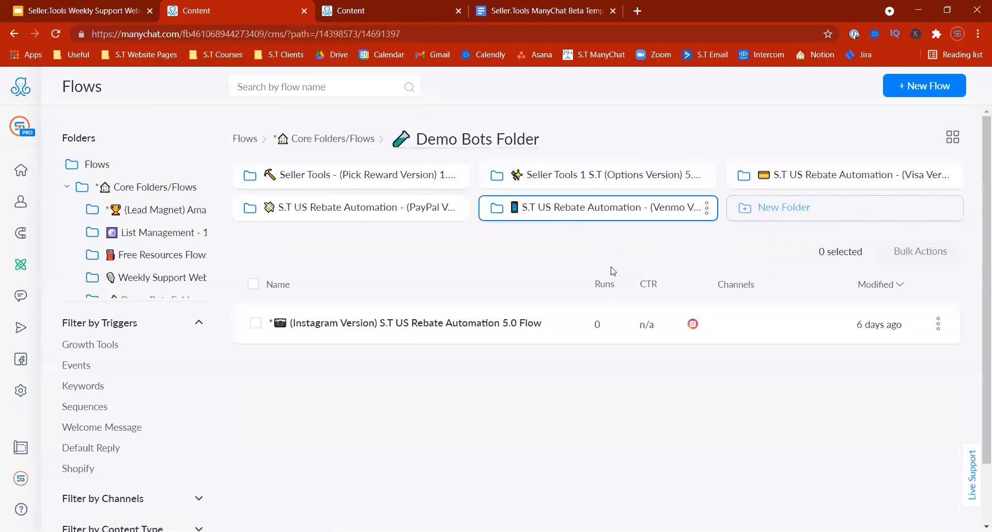
left_click(553, 175)
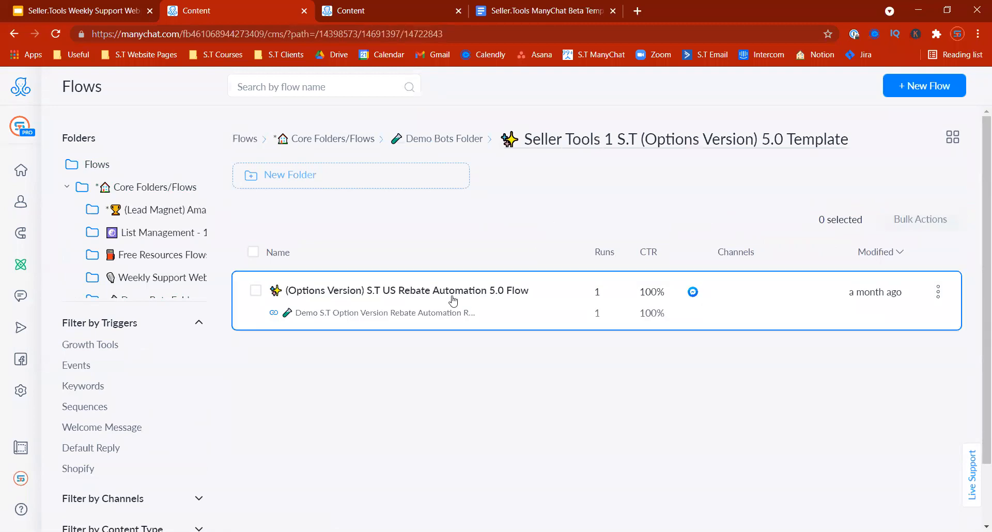
left_click(454, 292)
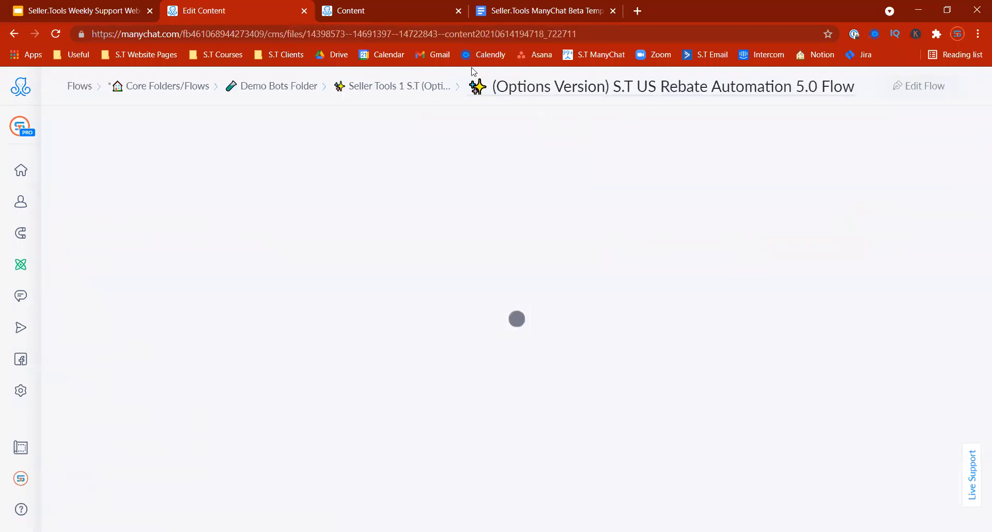
Step: Review the Rebate Automation template list in the Beta Templates doc, then put the flow into edit mode
left_click(490, 16)
left_click_drag(951, 291, 951, 201)
left_click_drag(249, 155, 615, 462)
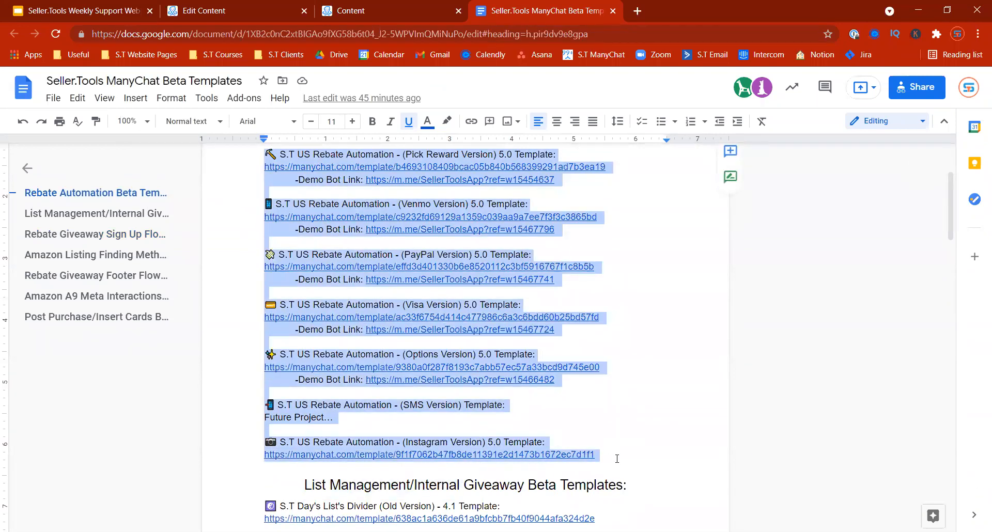
left_click(337, 12)
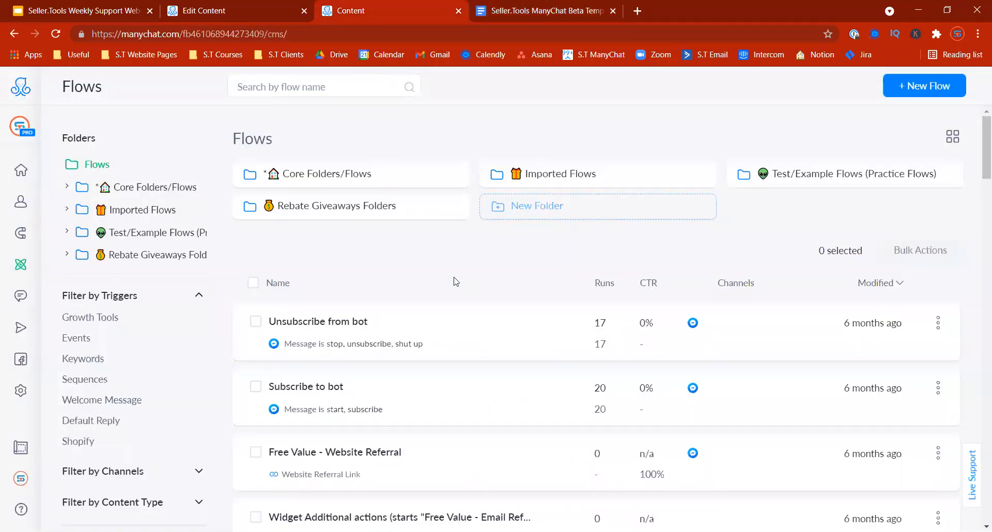
left_click(268, 11)
left_click(907, 84)
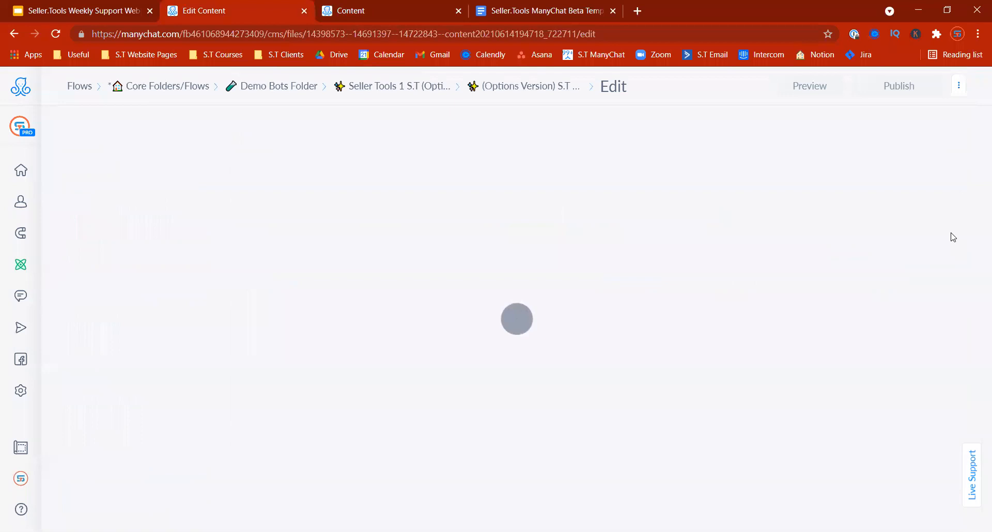
Step: Bring the Link Based Rebate Message into view, trying a next-step reconnection and cancelling it
left_click_drag(747, 412, 552, 410)
left_click(970, 327)
left_click(970, 327)
left_click_drag(716, 246, 352, 484)
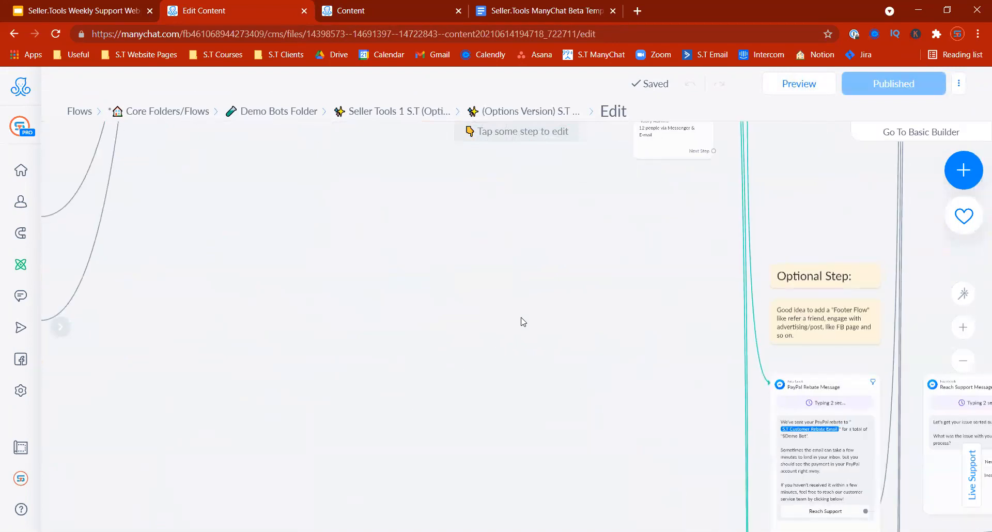
scroll(523, 321, "down", 1)
left_click_drag(616, 235, 490, 388)
left_click_drag(549, 369, 70, 176)
left_click_drag(390, 317, 716, 506)
left_click_drag(536, 330, 567, 477)
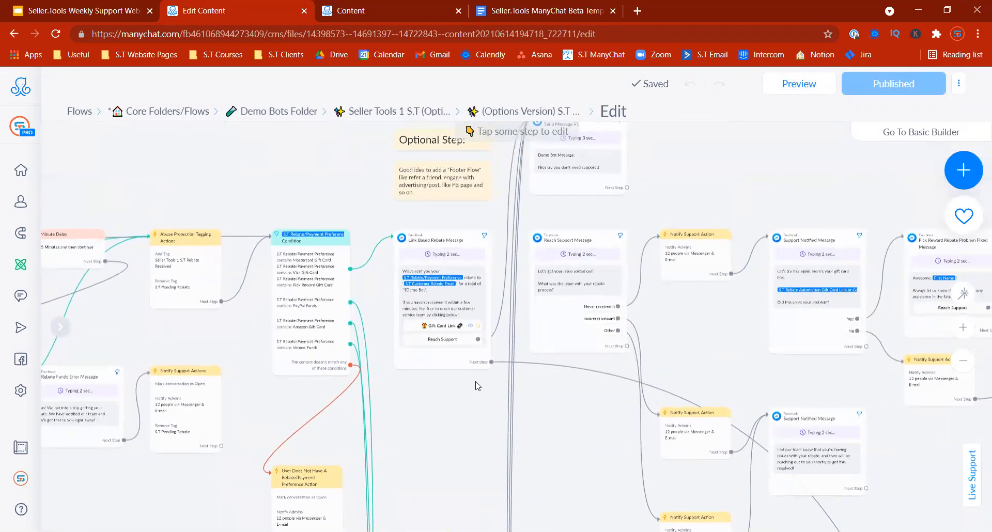
left_click(491, 362)
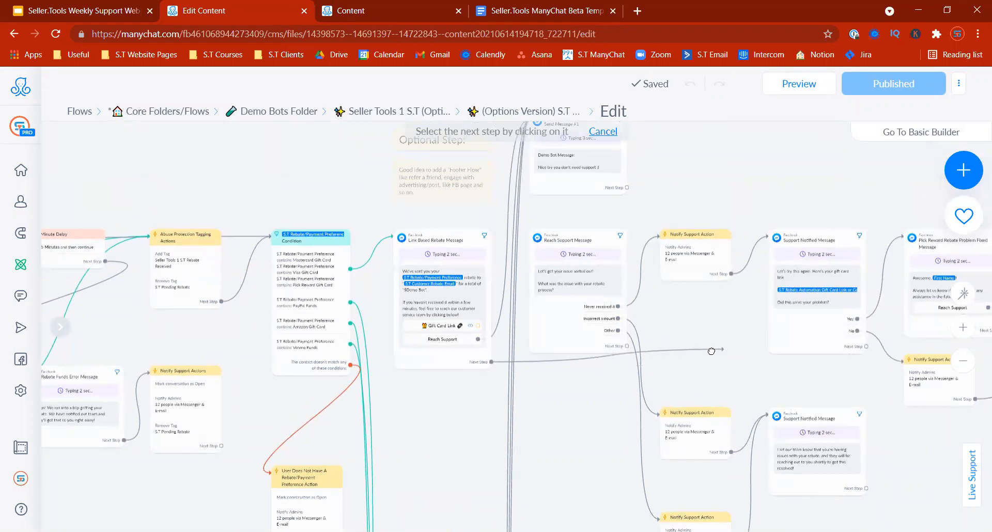
left_click(708, 357)
left_click_drag(733, 380, 660, 345)
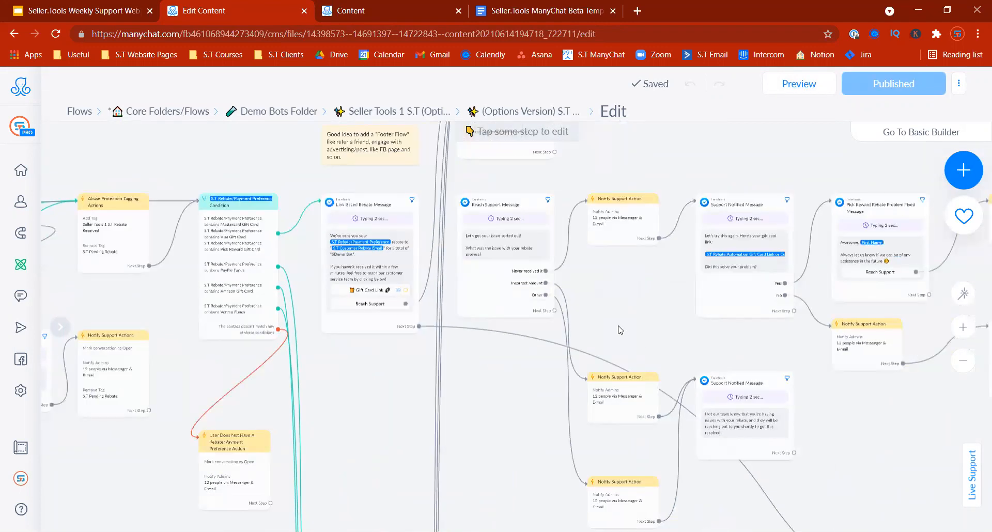
Step: Link the Link Based Rebate Message's next step to the Check card, then start picking a new target
left_click(418, 326)
scroll(483, 351, "right", 5)
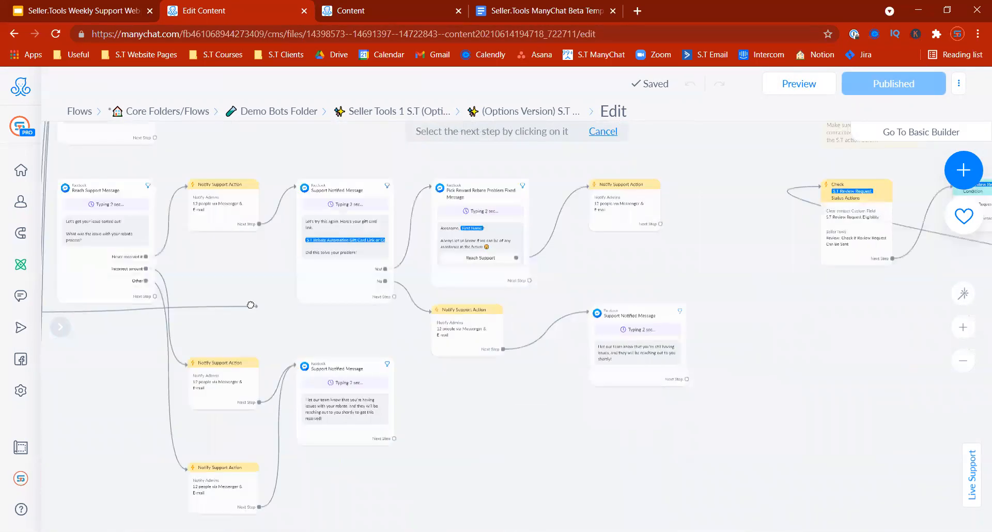
scroll(874, 284, "right", 2)
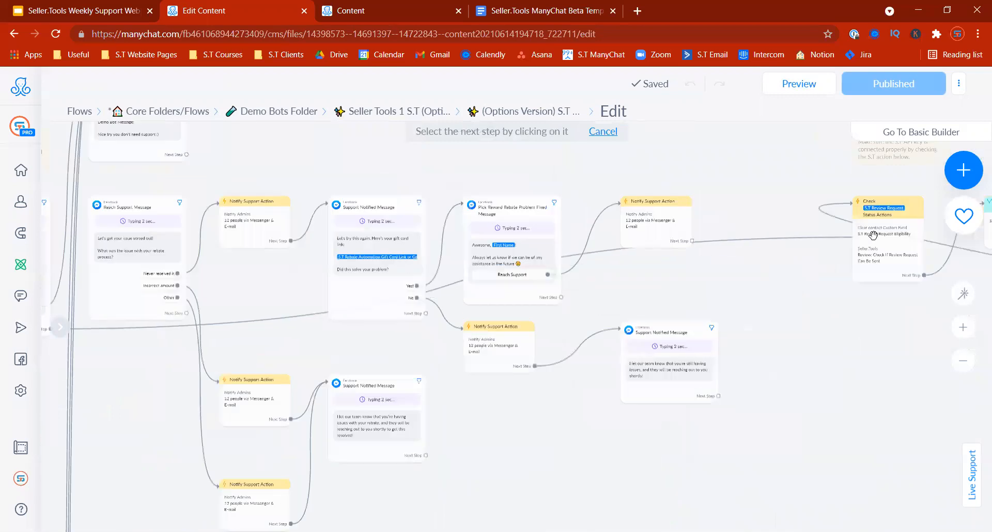
left_click(877, 259)
left_click_drag(877, 381, 622, 353)
left_click_drag(624, 397, 904, 423)
left_click_drag(596, 422, 765, 452)
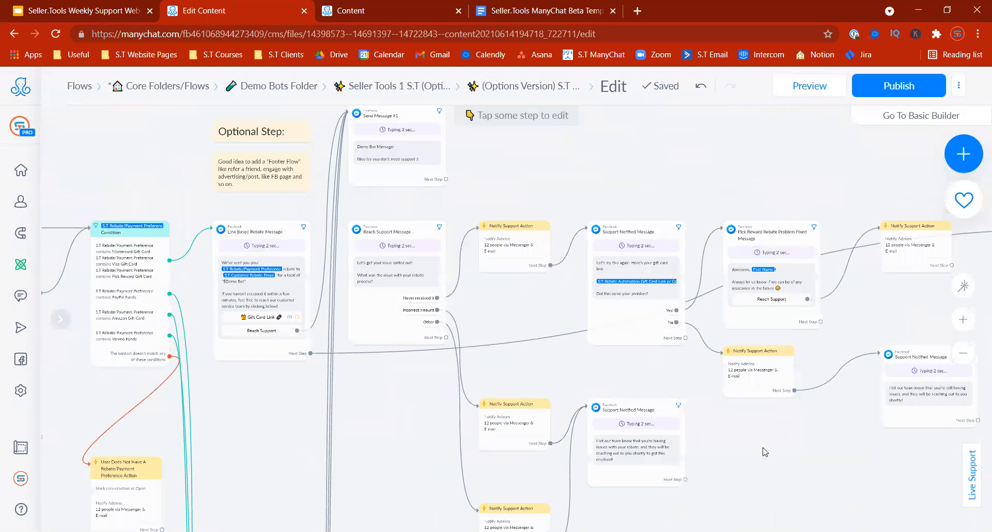
left_click(310, 353)
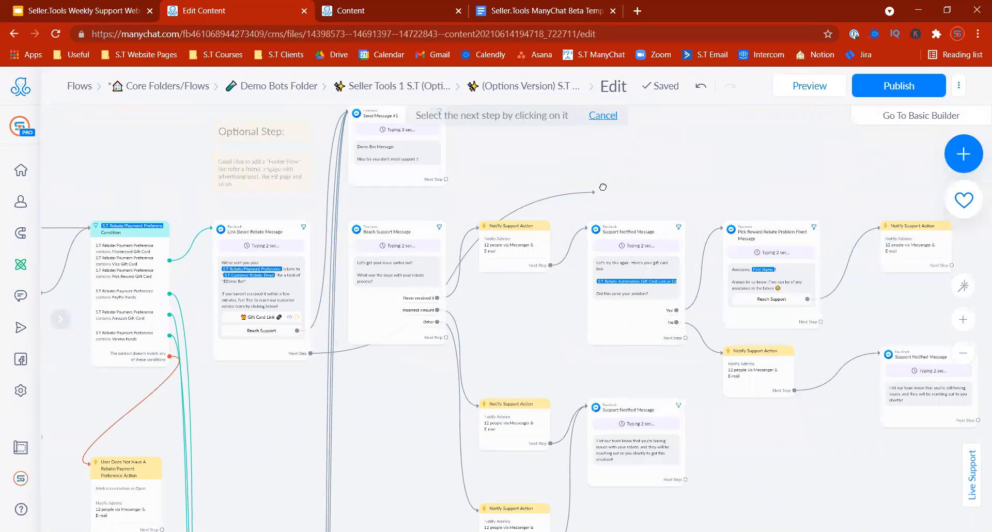
left_click_drag(475, 268, 427, 284)
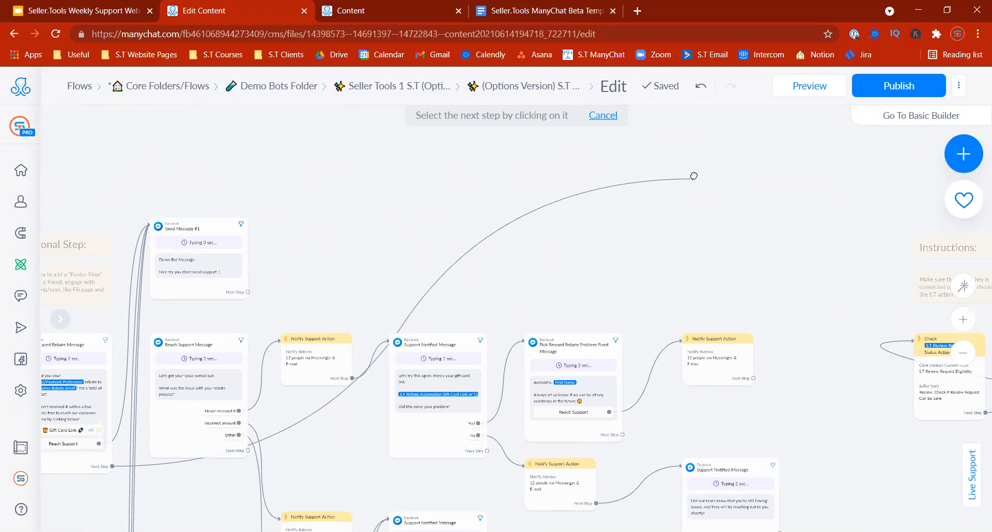
Step: Add a 1-hour Smart Delay followed by an Actions step
left_click(695, 176)
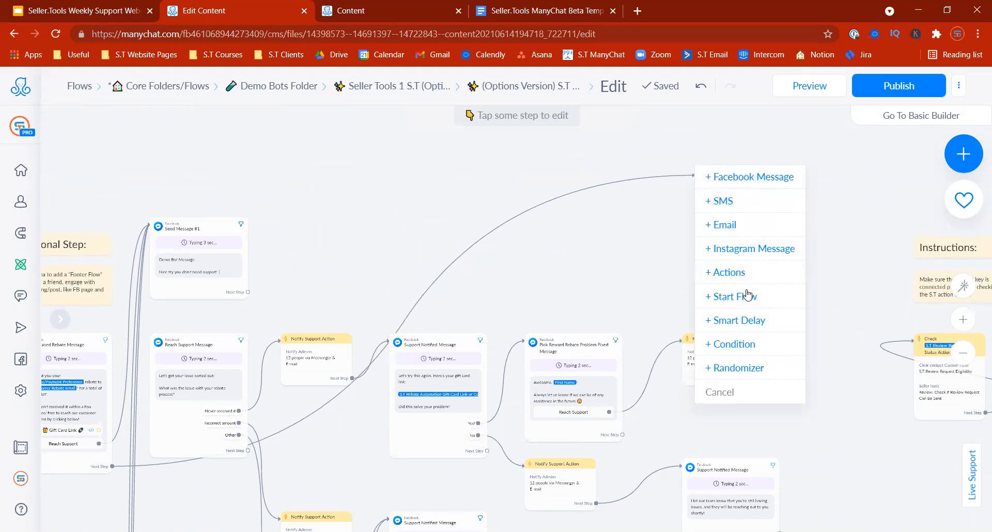
left_click(717, 321)
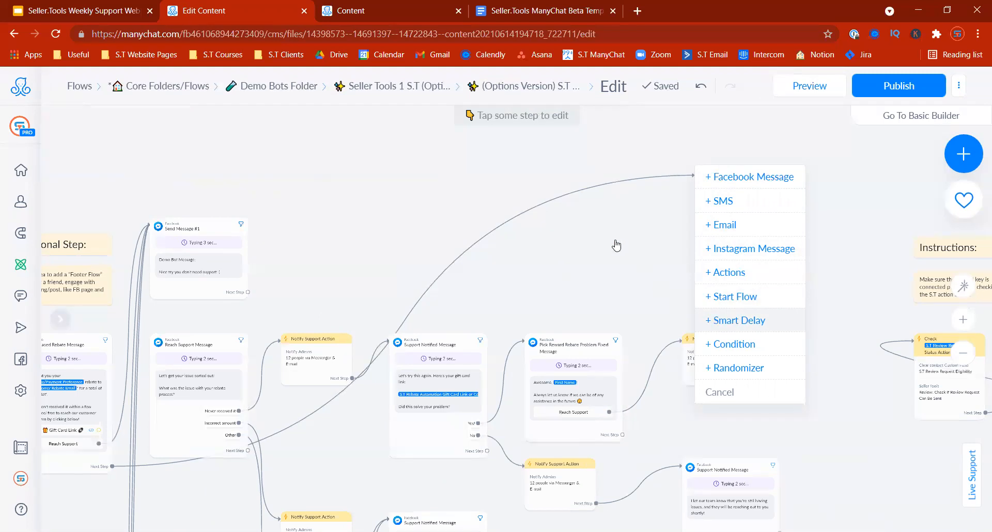
left_click(233, 214)
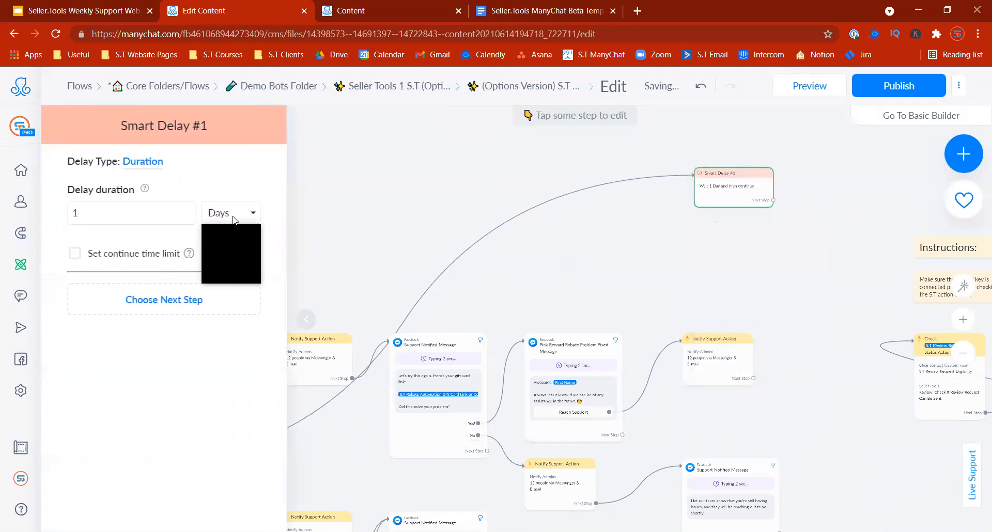
left_click(223, 260)
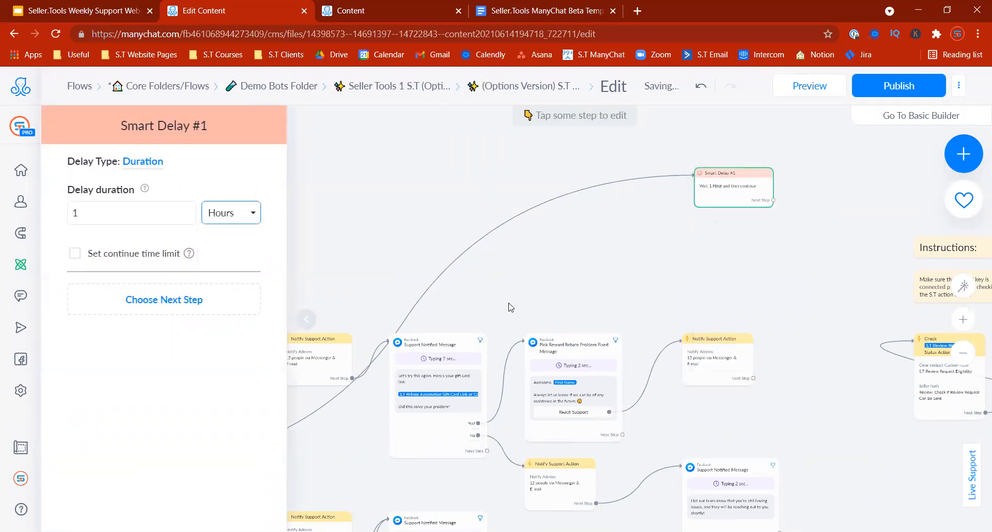
left_click_drag(717, 203, 773, 176)
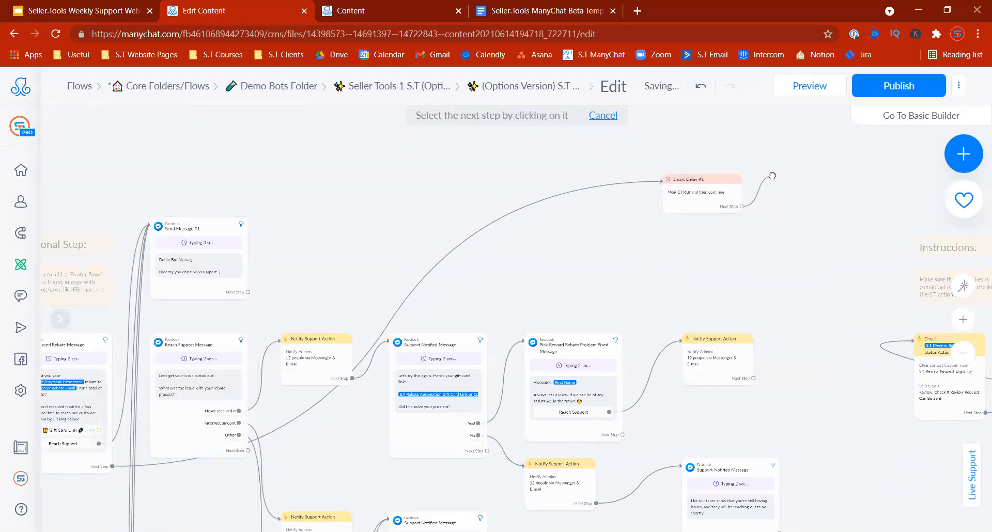
left_click(772, 176)
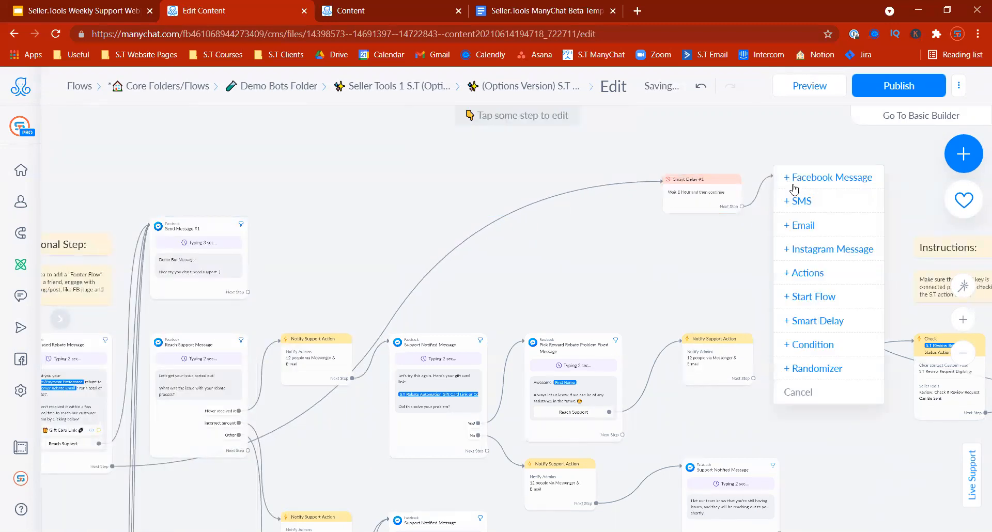
left_click(809, 270)
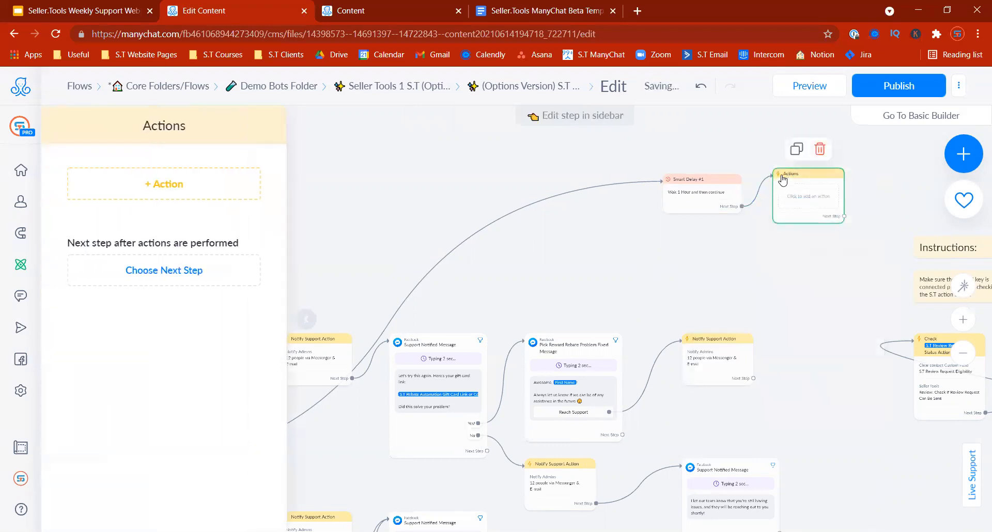
left_click_drag(783, 181, 784, 180)
left_click(785, 180)
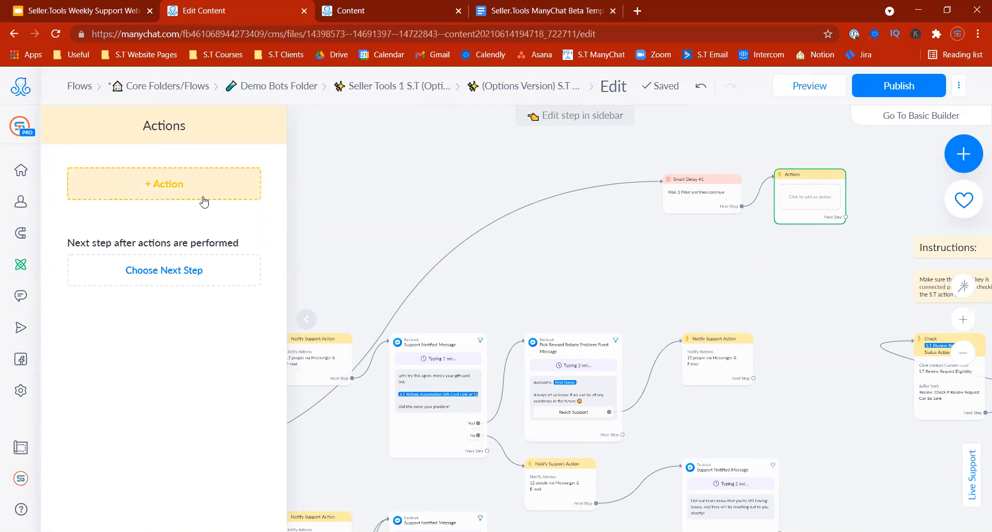
Step: Read the condition's custom field name in the Refer A Friend To Giveaway Program 5.0 Flow
left_click(357, 10)
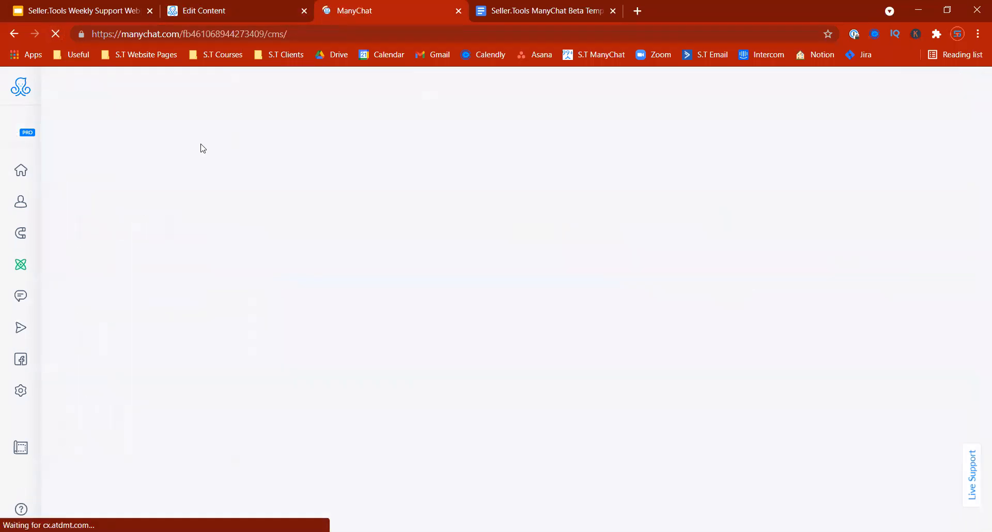
left_click(318, 208)
left_click(445, 288)
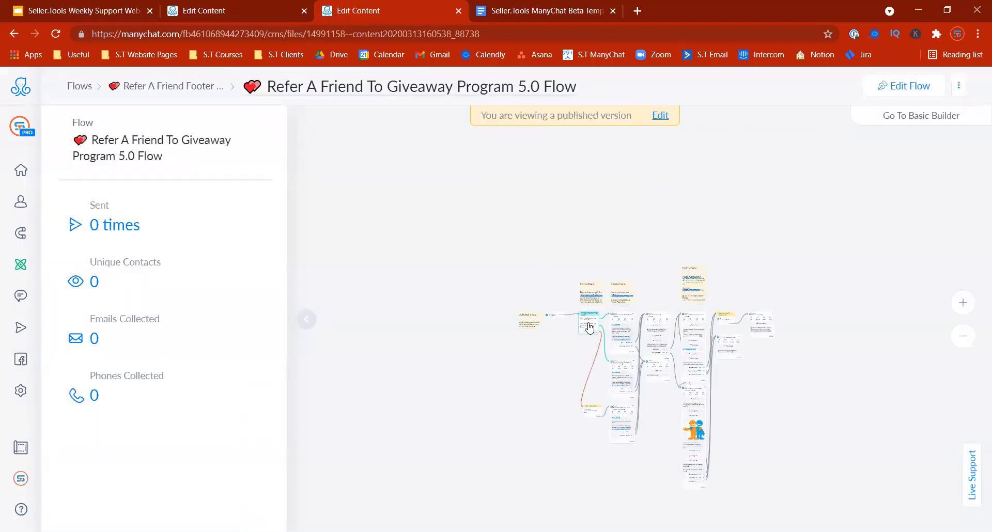
left_click_drag(108, 338, 220, 337)
left_click(219, 20)
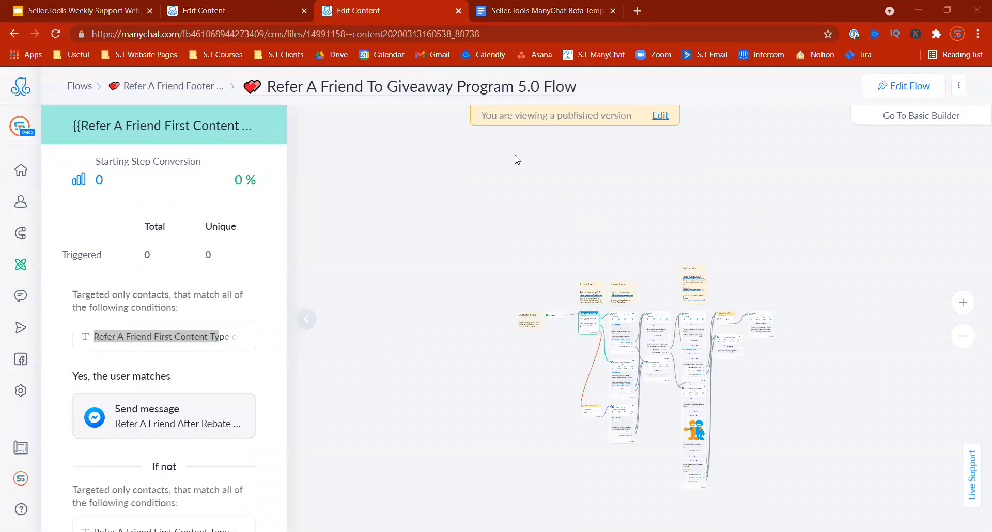
left_click(278, 20)
Step: Add a Set Custom Field action: Refer A Friend First Content Type = Rebate Giveaway
left_click(195, 191)
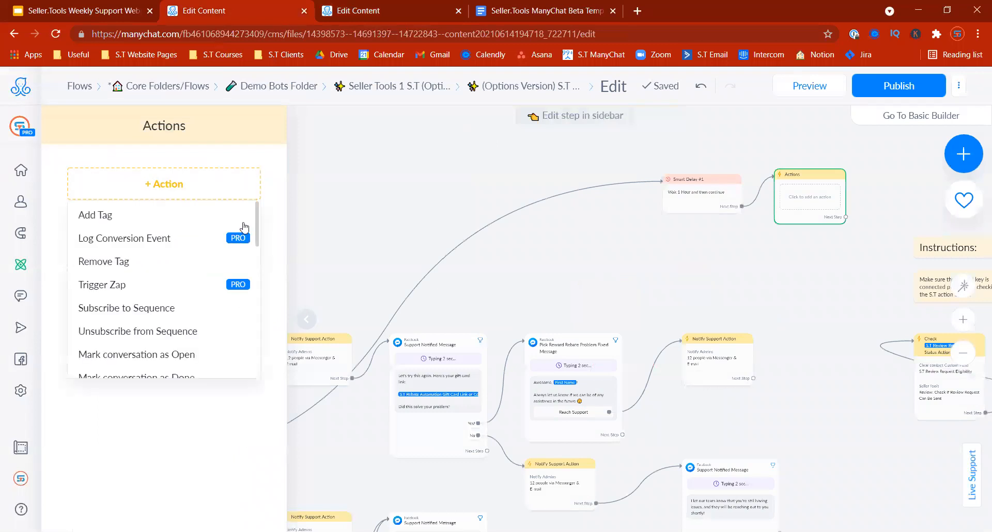
scroll(138, 309, "down", 3)
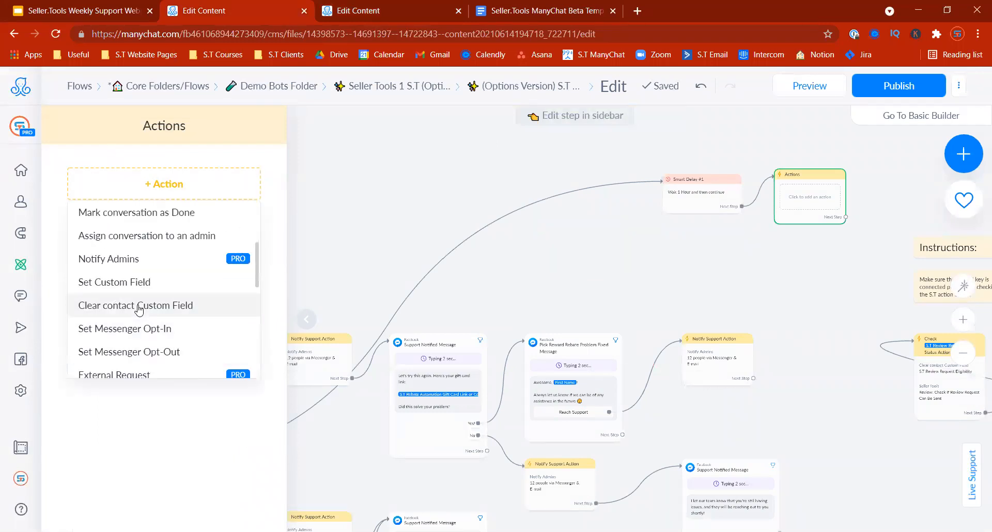
left_click(139, 282)
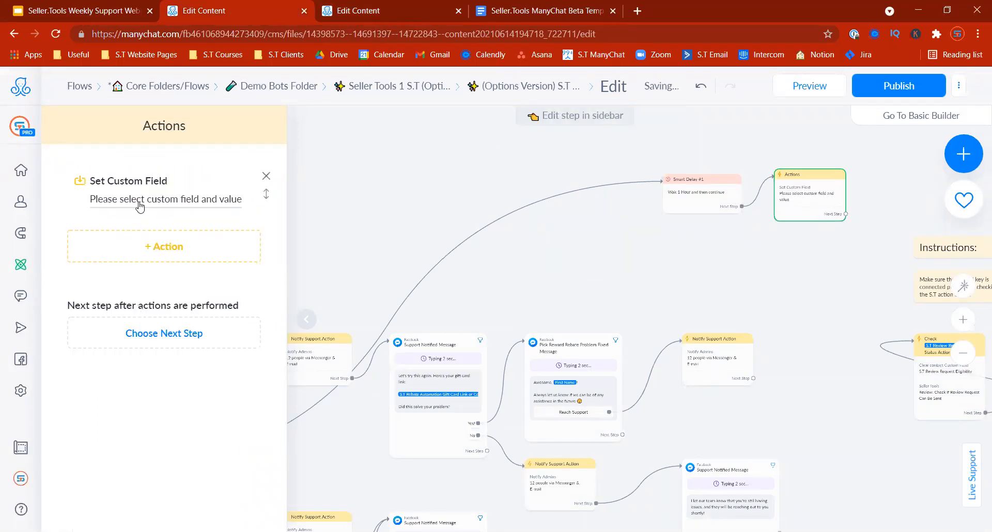
left_click(140, 202)
left_click(298, 206)
type("Refer A Friend First Content Ty")
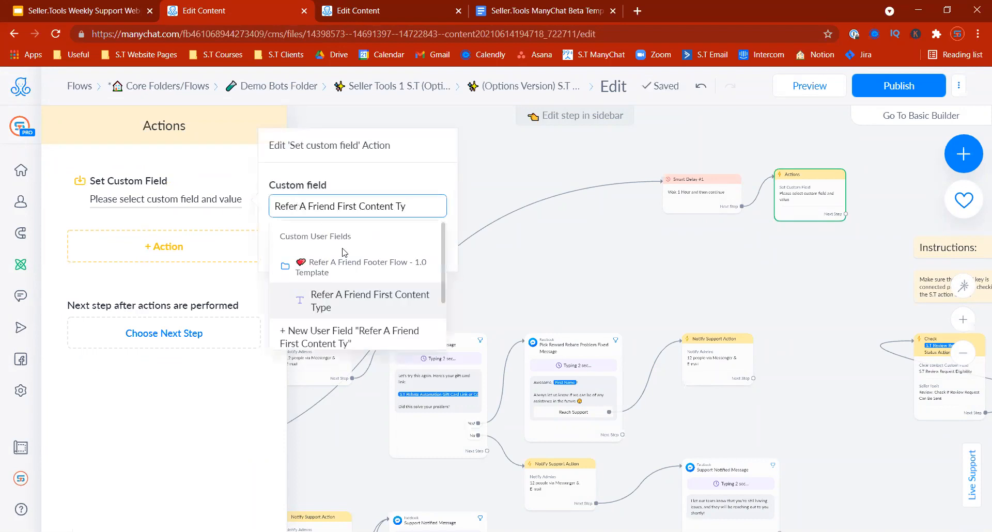
left_click(338, 295)
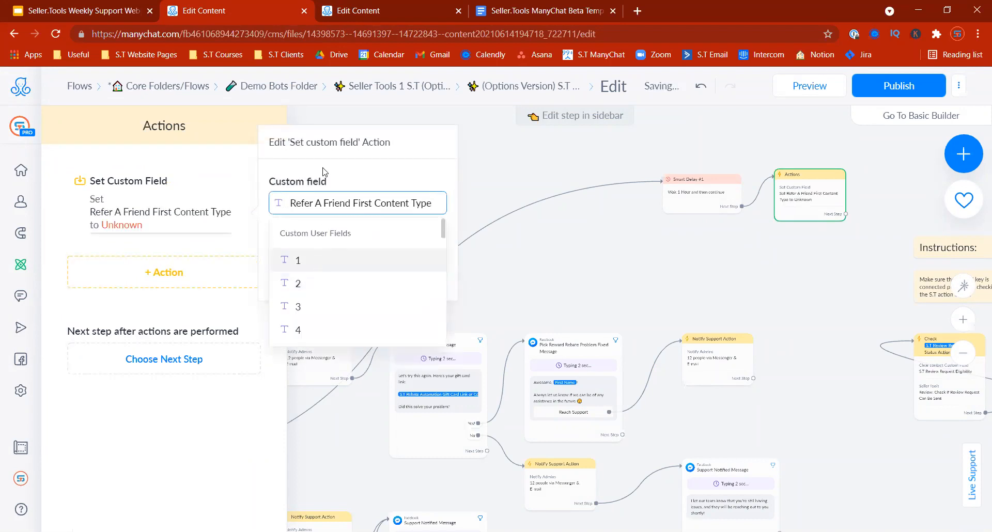
left_click(312, 256)
type("Rebate Giveaway")
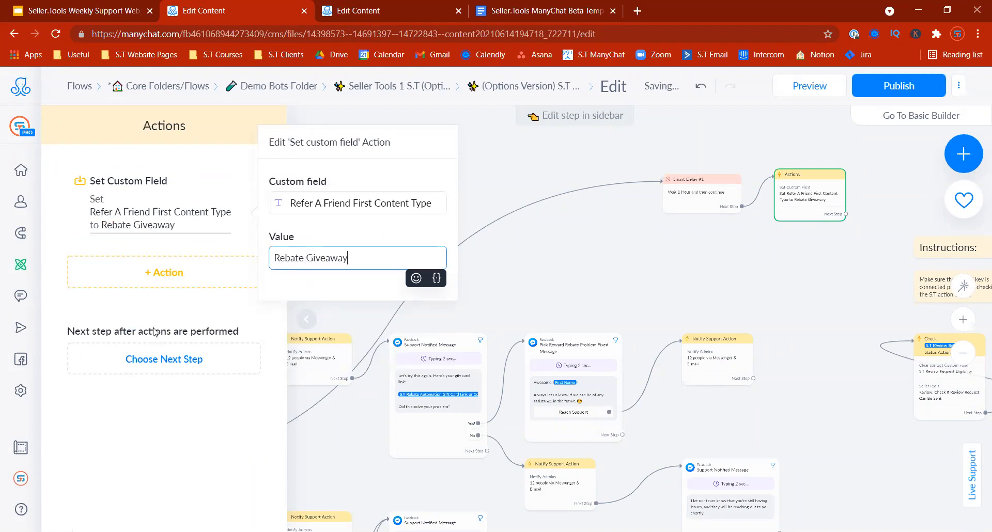
left_click(202, 223)
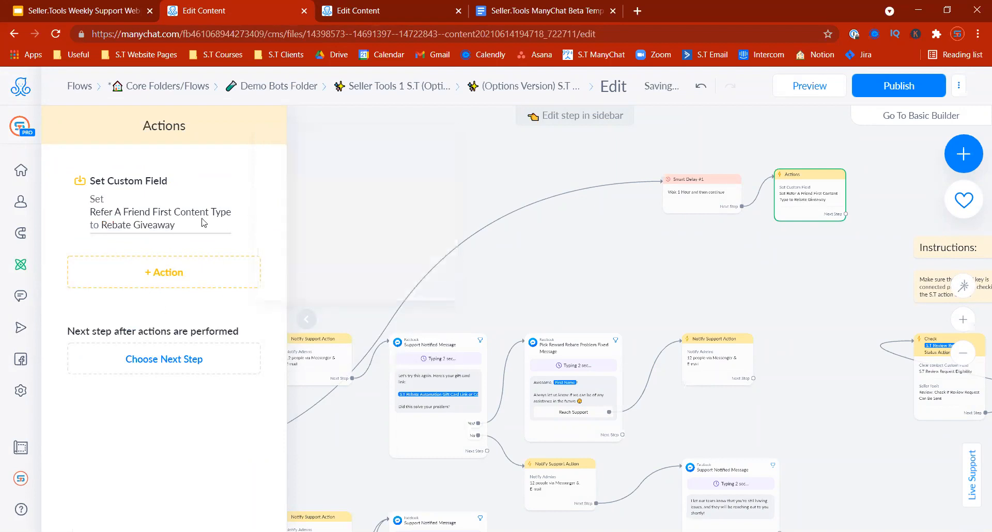
Step: Compare with the published flow's starting condition, then close the Actions settings and extend the chain
key("ctrl+Tab")
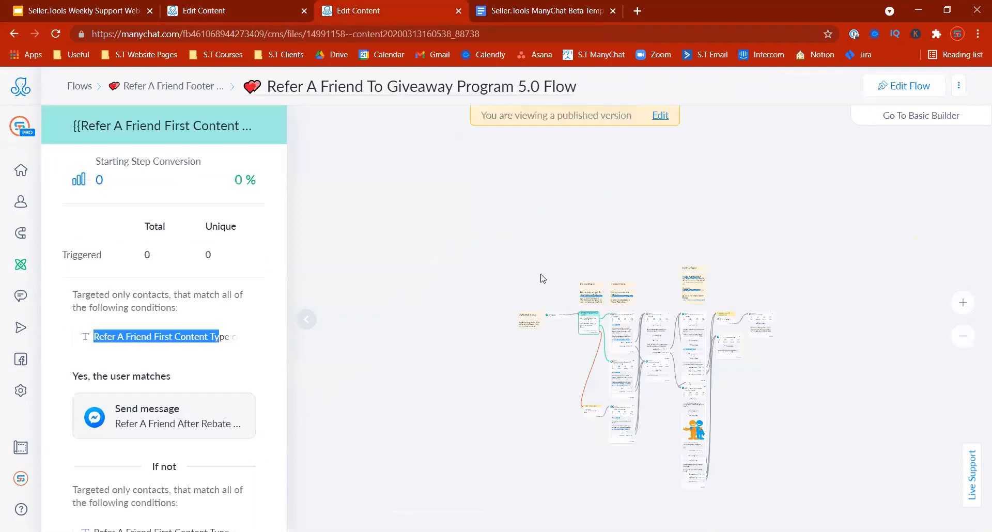
left_click(962, 303)
left_click(962, 304)
left_click(962, 303)
left_click_drag(771, 466, 521, 409)
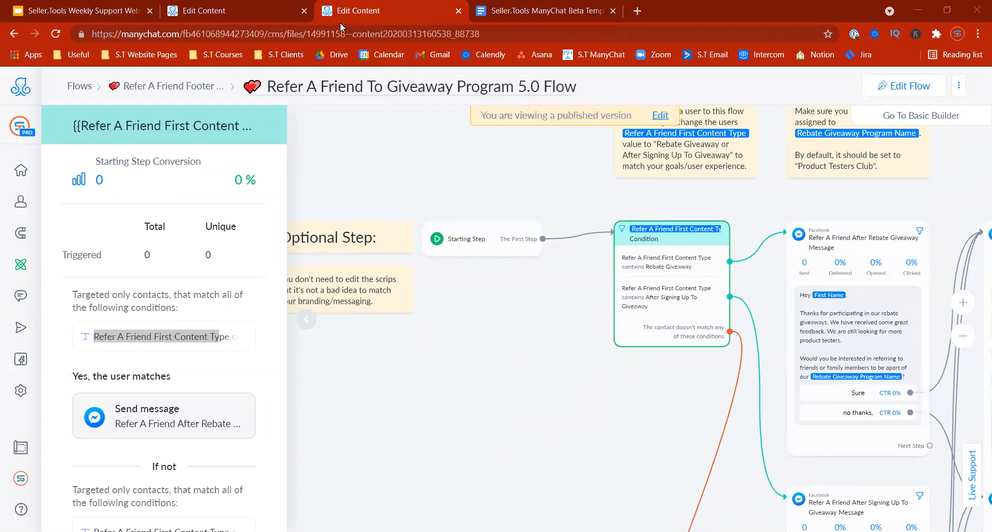
left_click(251, 23)
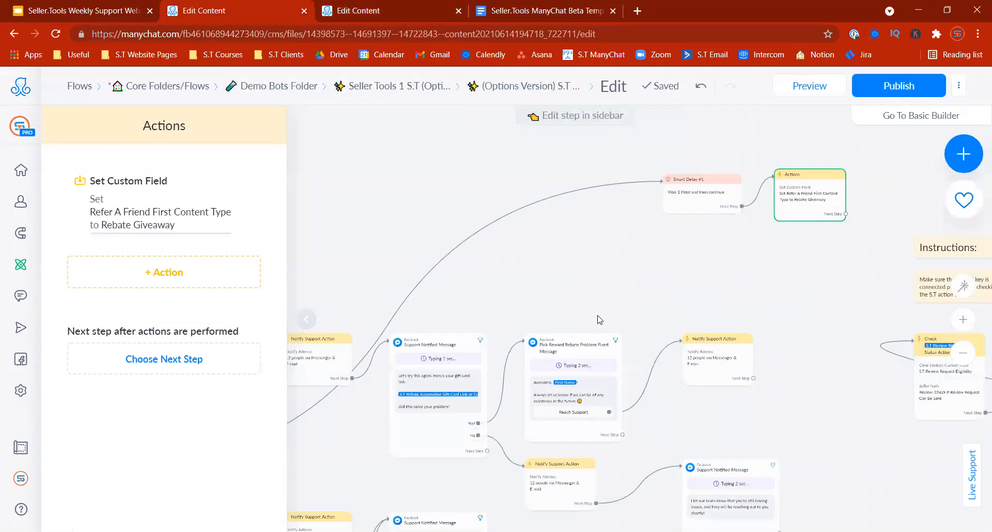
left_click_drag(600, 320, 640, 333)
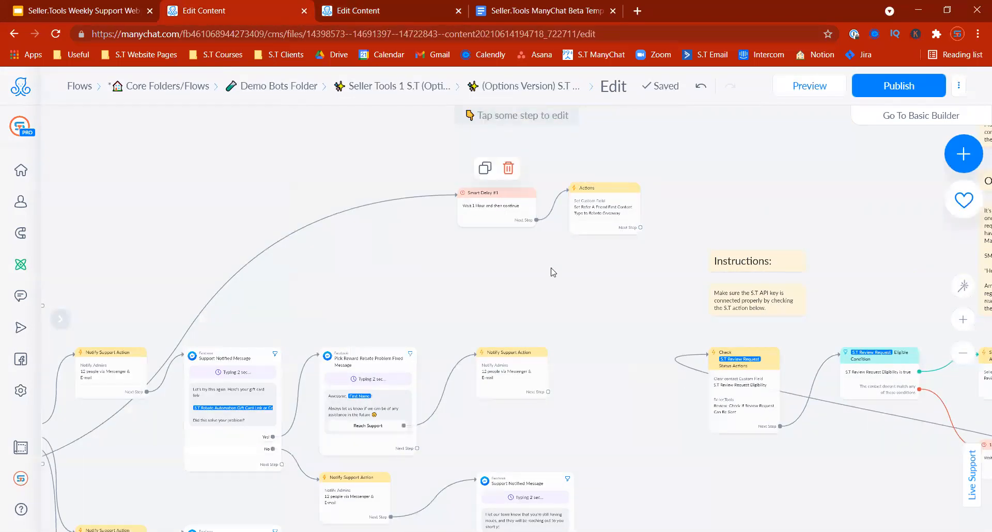
left_click_drag(553, 273, 419, 303)
left_click_drag(507, 258, 549, 218)
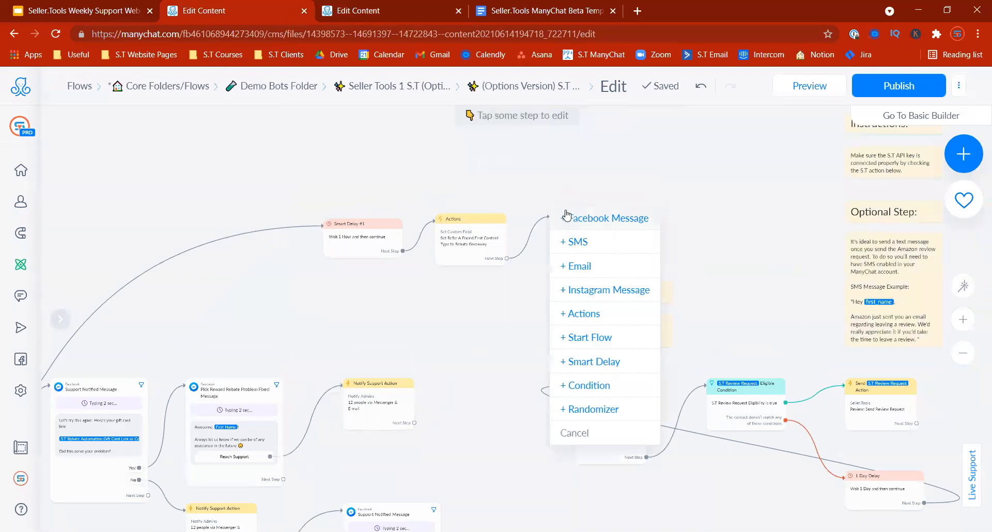
Step: Add a Start Flow step launching the Refer A Friend To Giveaway Program 5.0 Flow
left_click(595, 338)
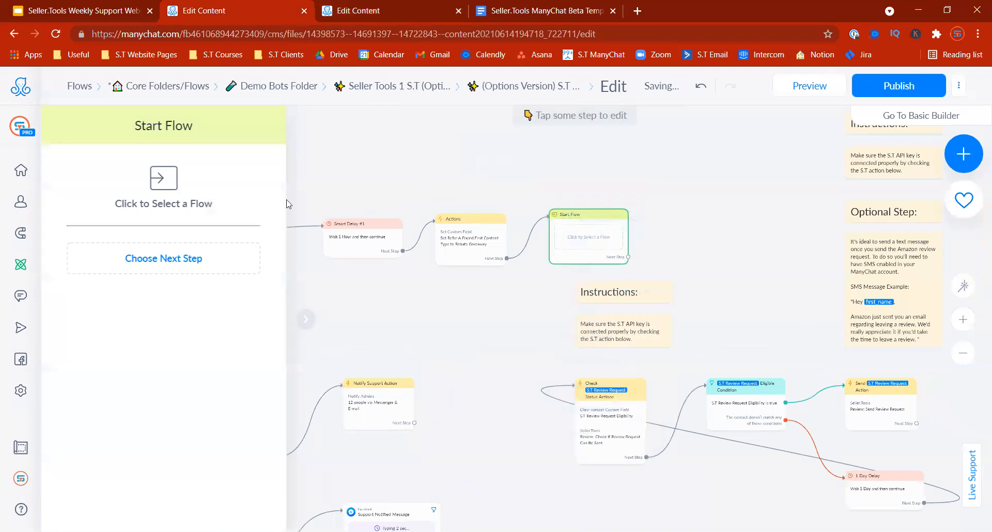
left_click(183, 207)
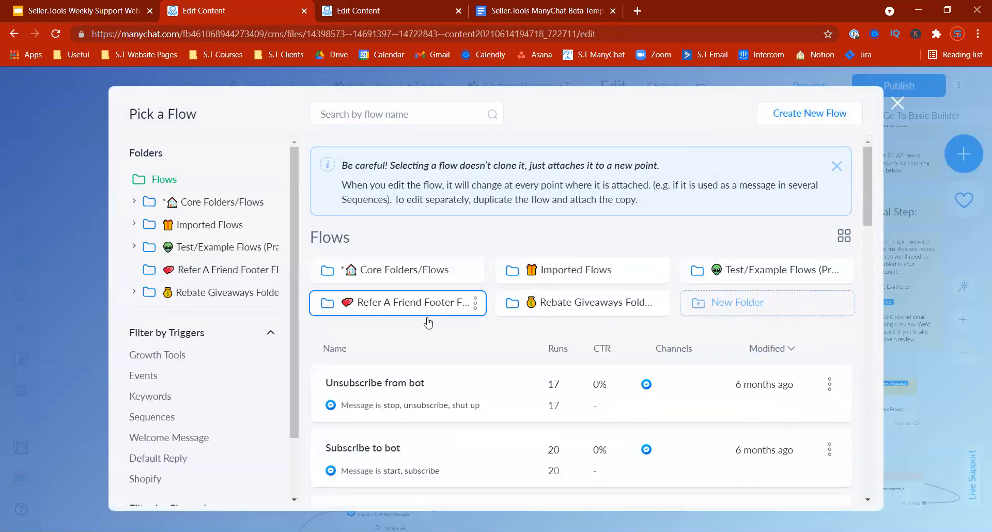
left_click(428, 320)
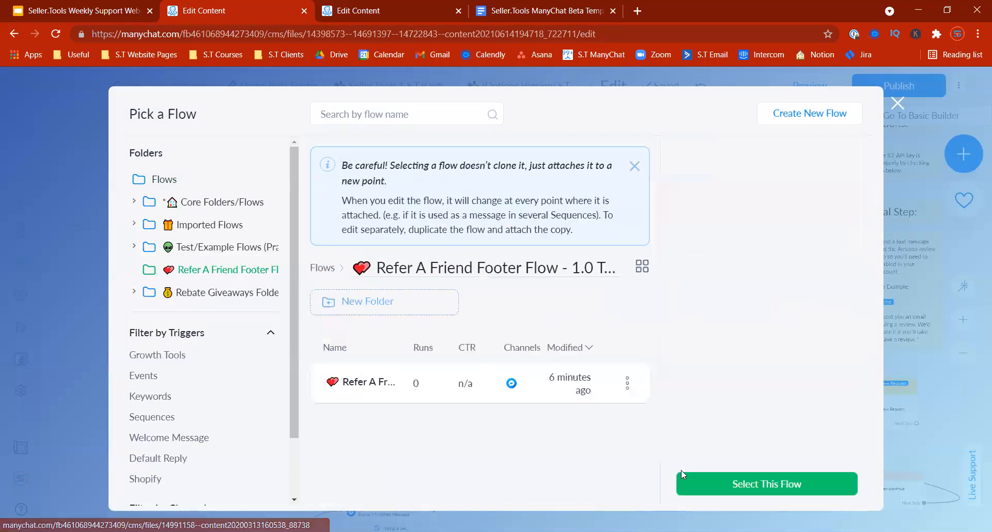
left_click(703, 481)
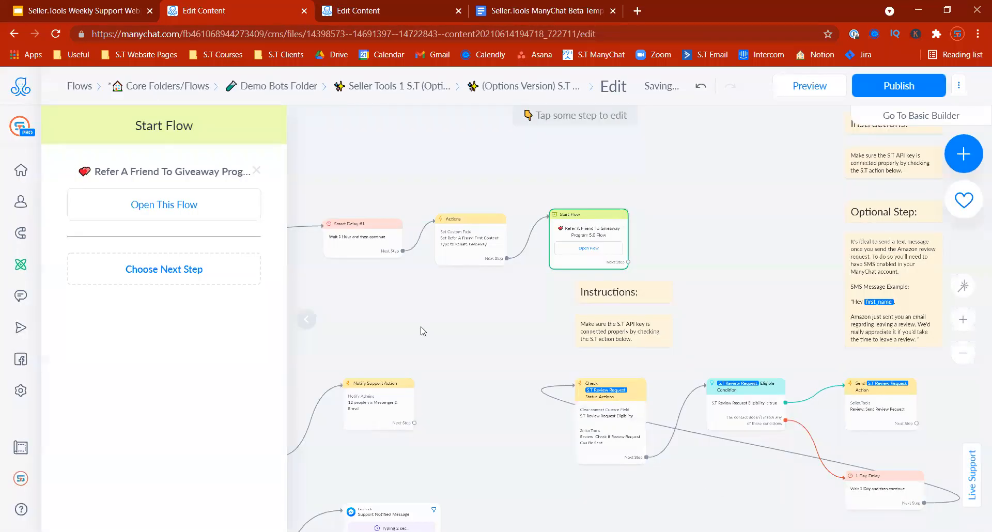
left_click(403, 287)
Step: Try connecting Start Flow's next step to the Check card, then remove that connection
left_click_drag(219, 314, 656, 138)
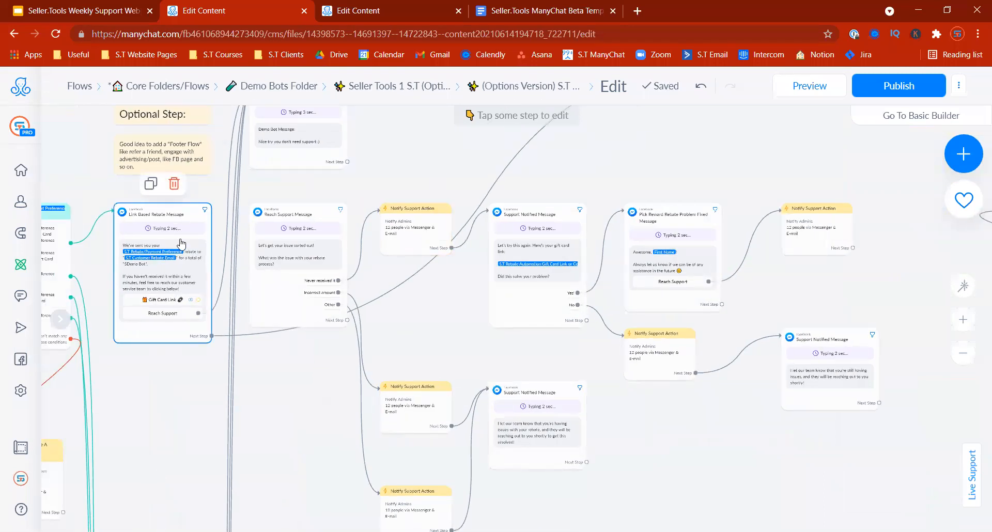
left_click_drag(422, 176, 370, 236)
scroll(370, 236, "up", 2)
scroll(491, 234, "right", 5)
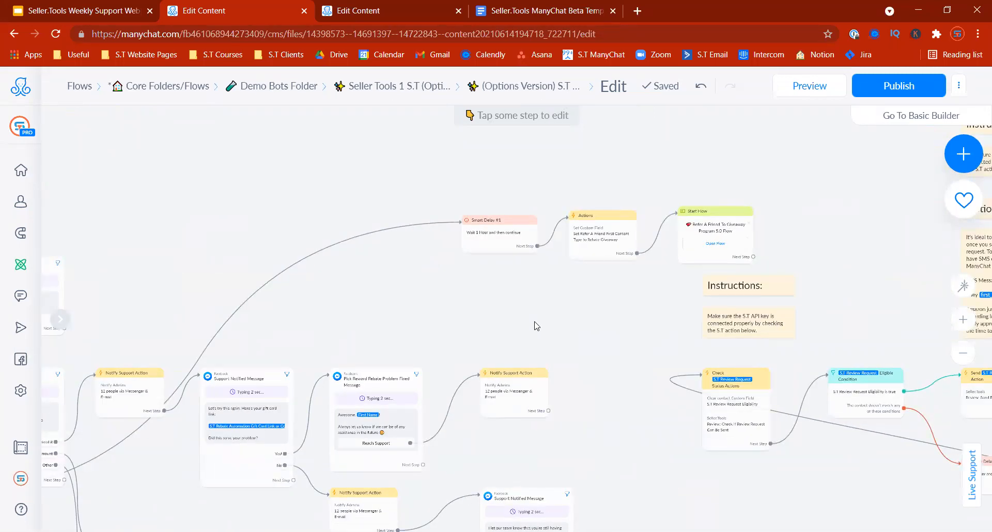
scroll(523, 312, "right", 4)
left_click_drag(573, 244, 567, 364)
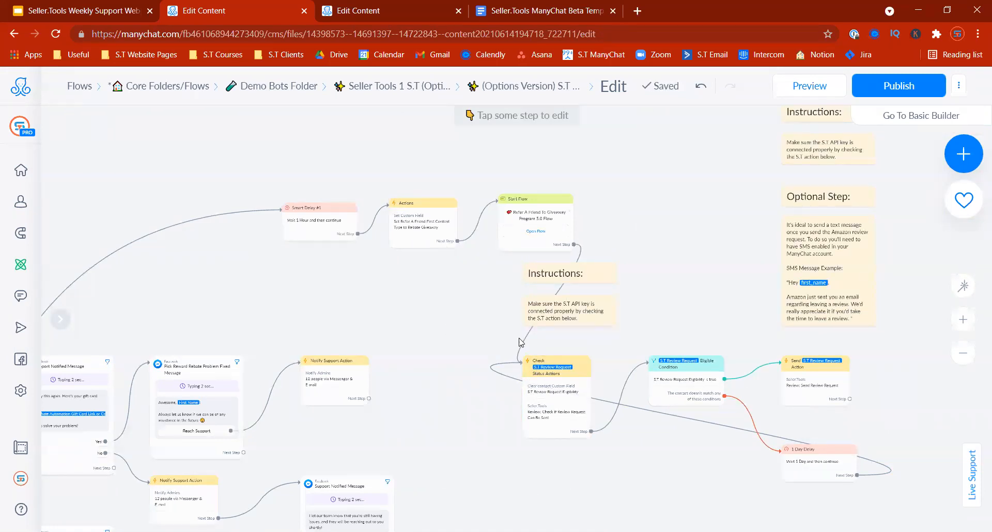
left_click(528, 325)
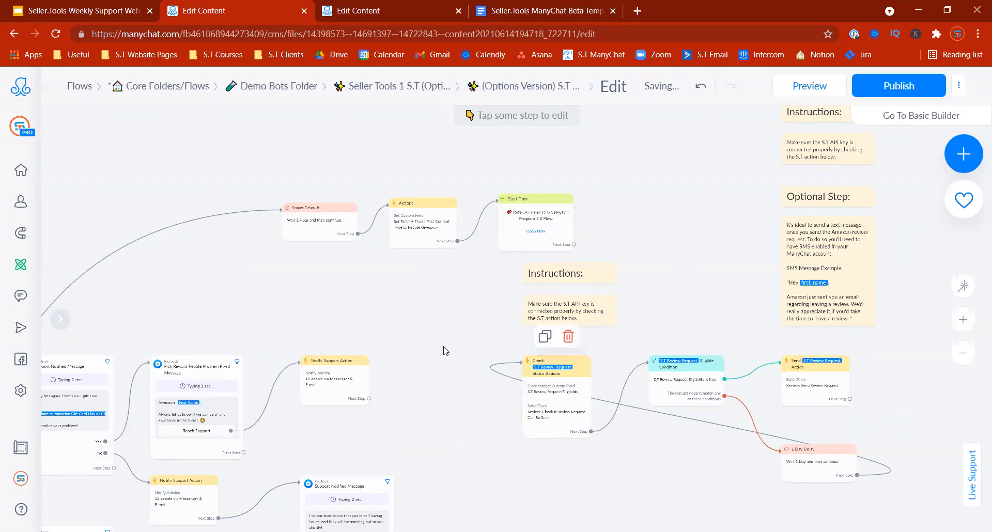
Step: Move the Smart Delay, Actions and Start Flow steps together up and to the left
left_click_drag(439, 317, 543, 282)
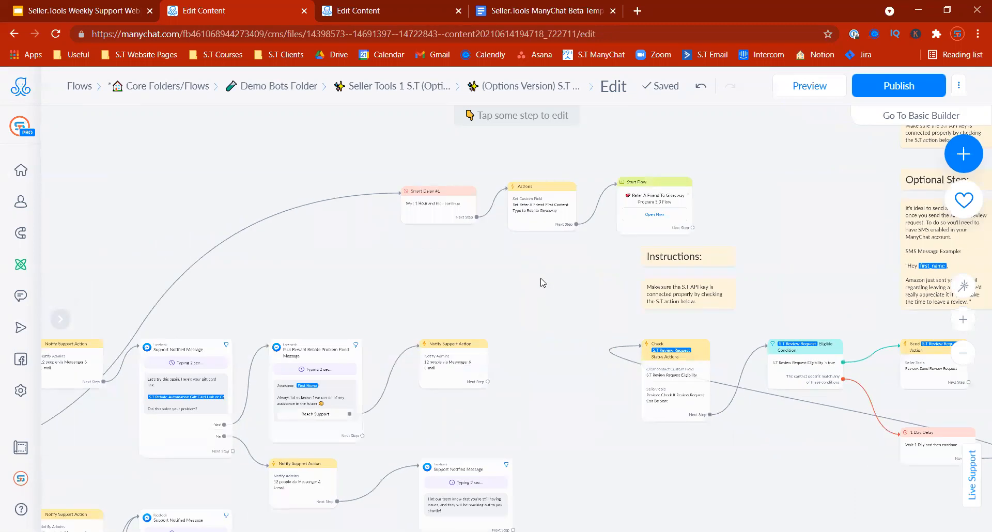
left_click_drag(451, 271, 476, 312)
left_click_drag(432, 169, 736, 271)
left_click_drag(470, 249, 203, 186)
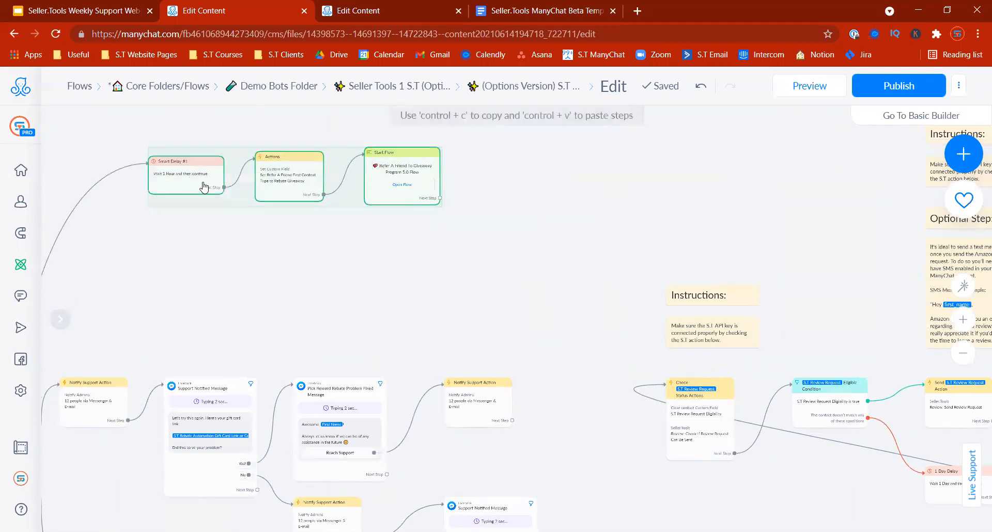
left_click_drag(201, 283, 355, 300)
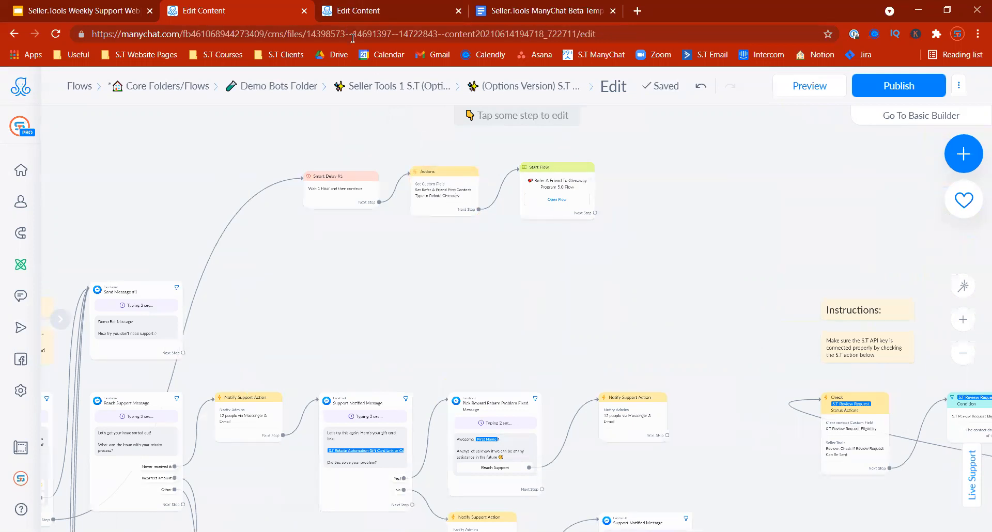
left_click(356, 11)
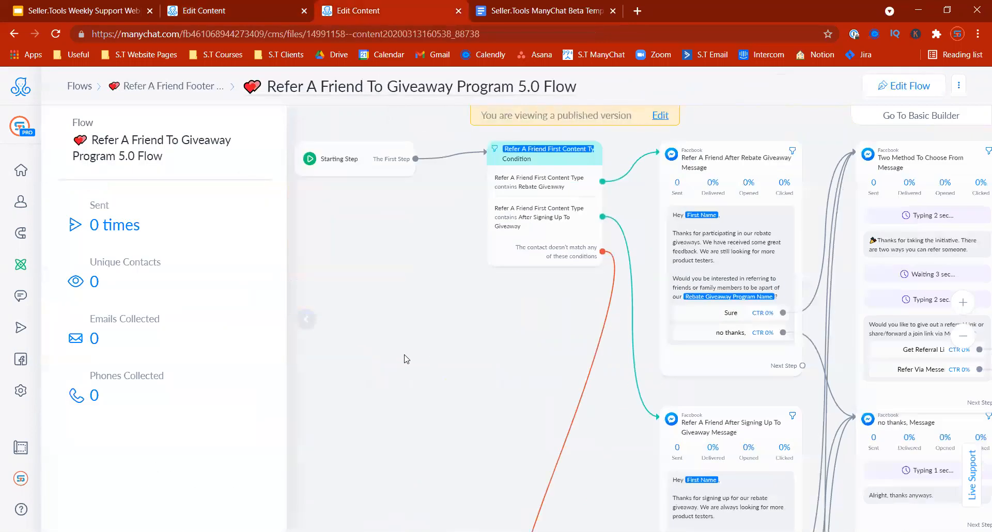
scroll(614, 447, "down", 5)
scroll(583, 205, "up", 5)
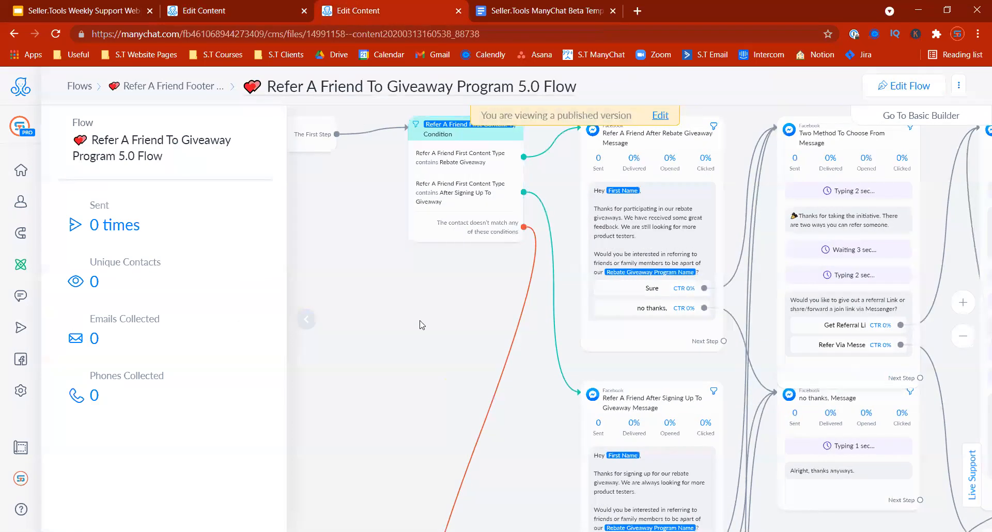
left_click(509, 190)
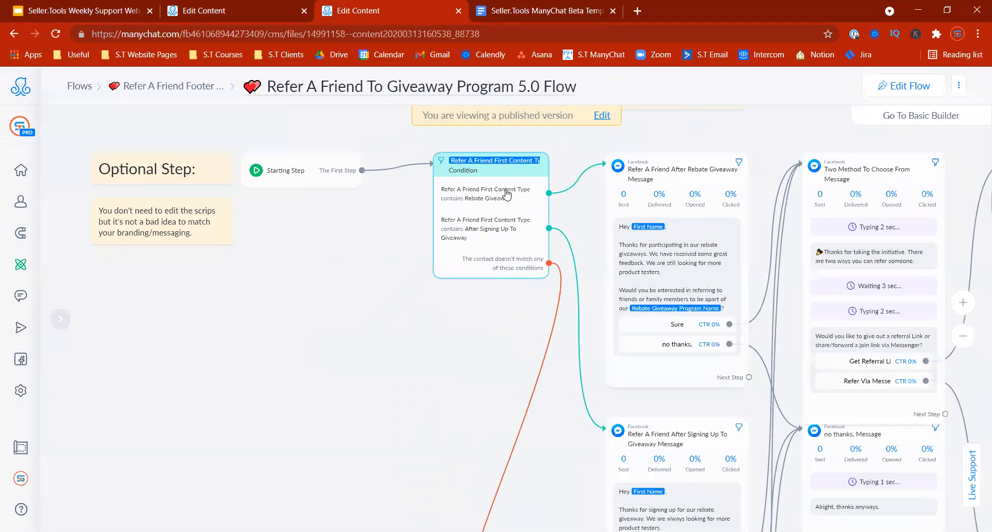
left_click_drag(471, 360, 382, 331)
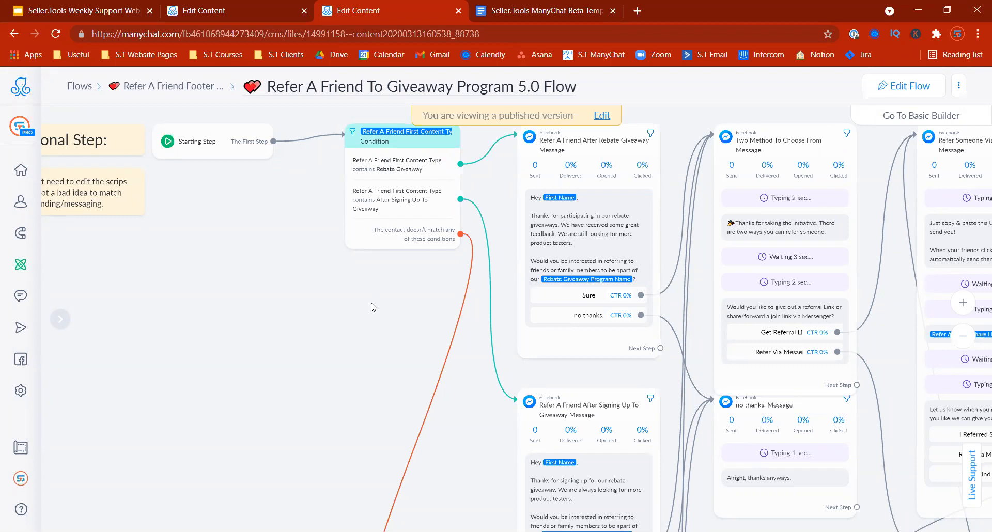
left_click_drag(363, 340, 403, 165)
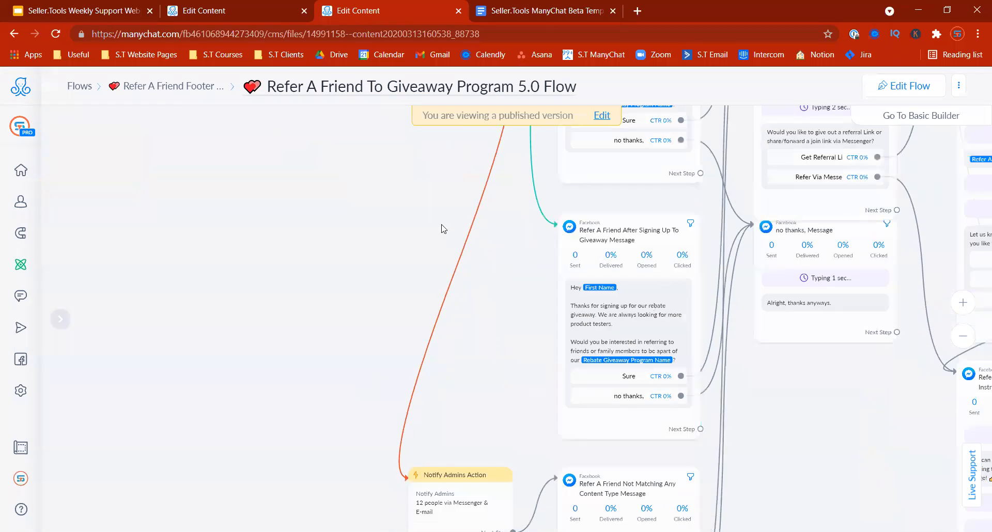
left_click(248, 11)
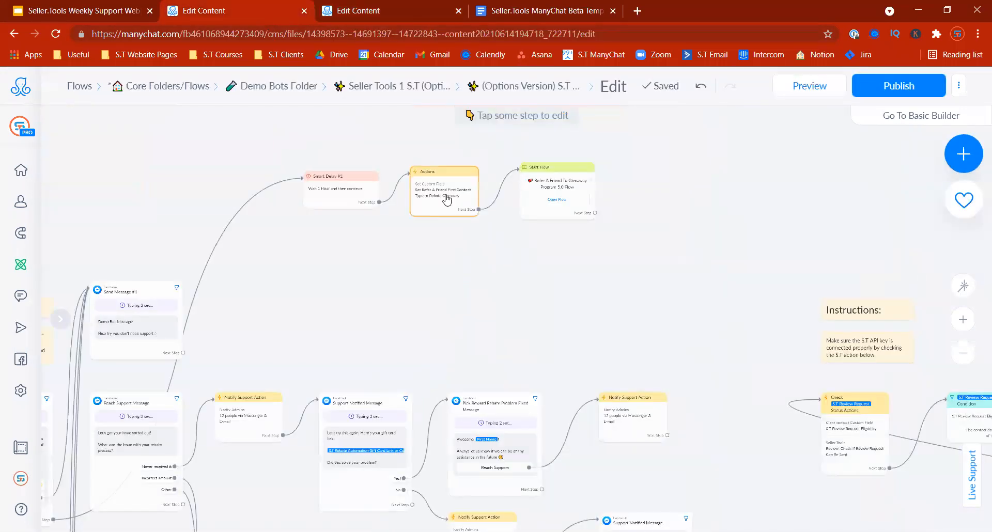
scroll(543, 292, "left", 3)
left_click_drag(448, 284, 740, 176)
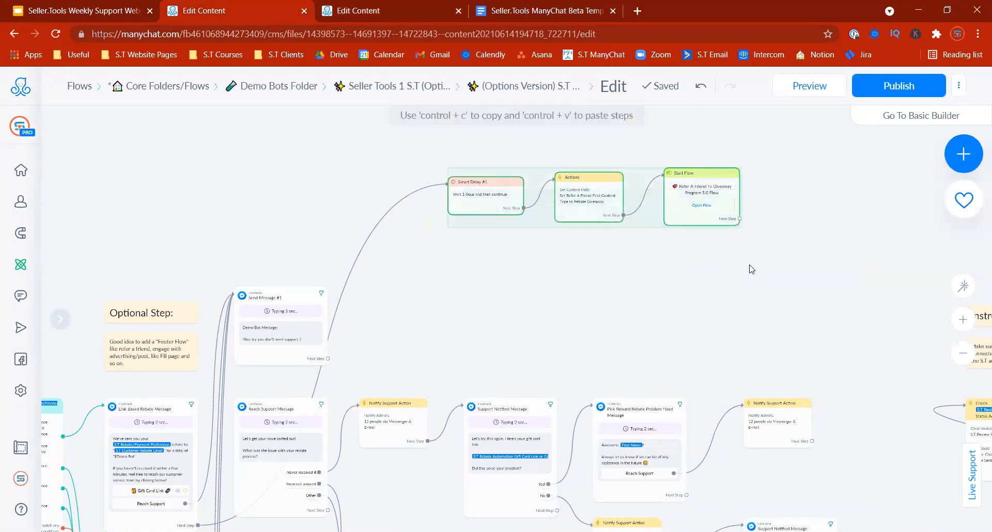
left_click(725, 303)
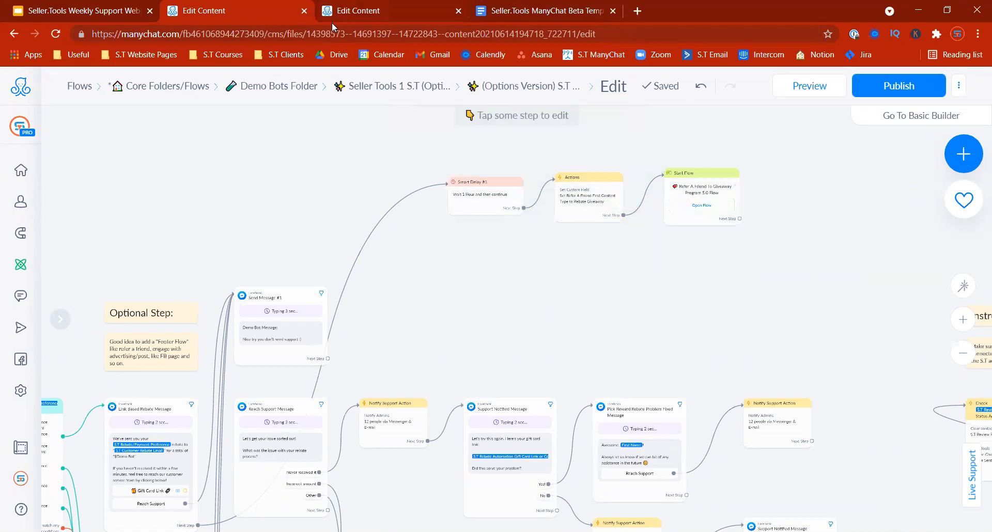
left_click_drag(238, 217, 354, 199)
Step: Go to slide 14 on installing/editing the "Refer A Friend" template, then back to the giveaway flow
left_click(78, 11)
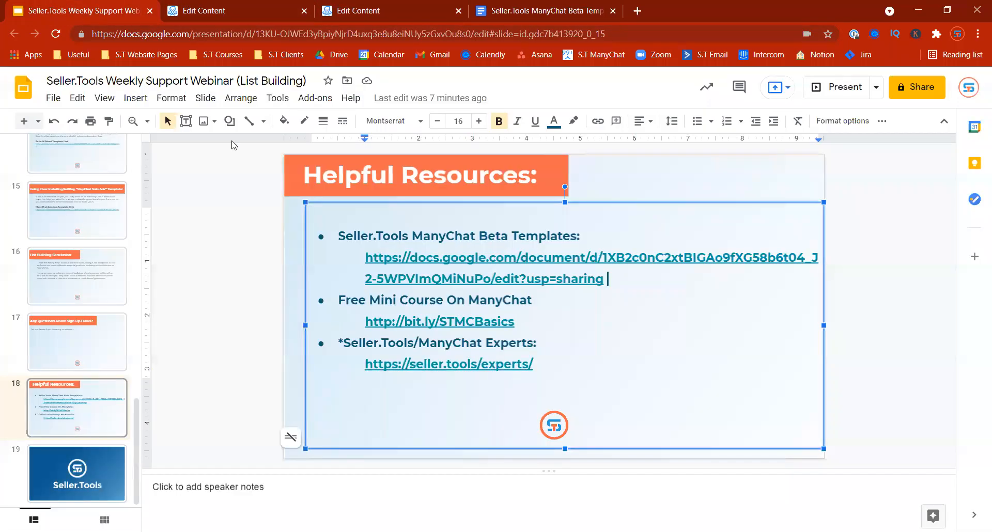
left_click(78, 269)
left_click(82, 213)
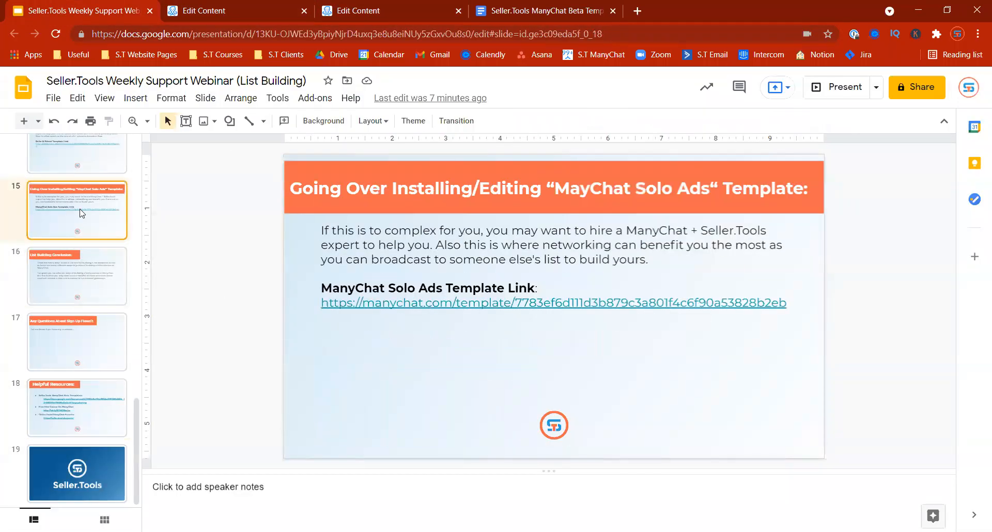
key("Up")
key("Up")
key("Down")
key("Down")
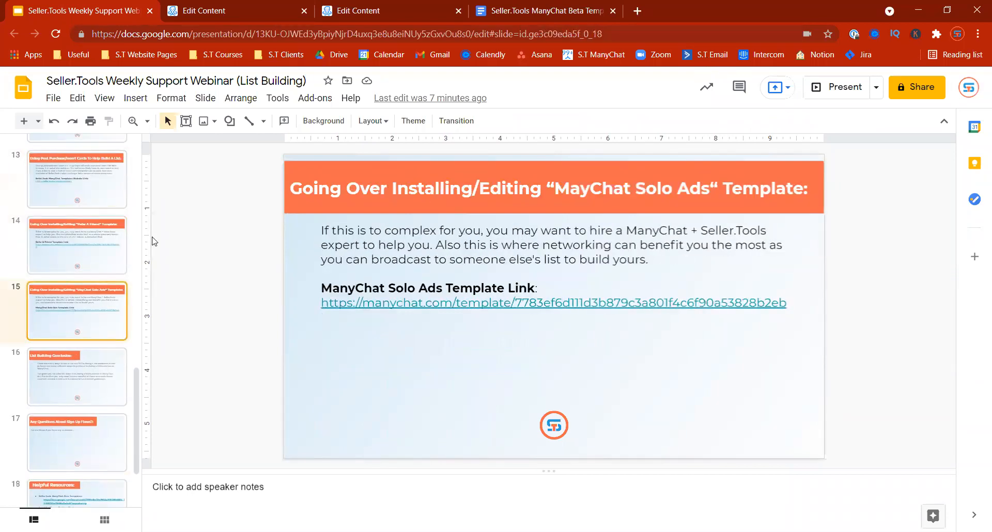
left_click(82, 225)
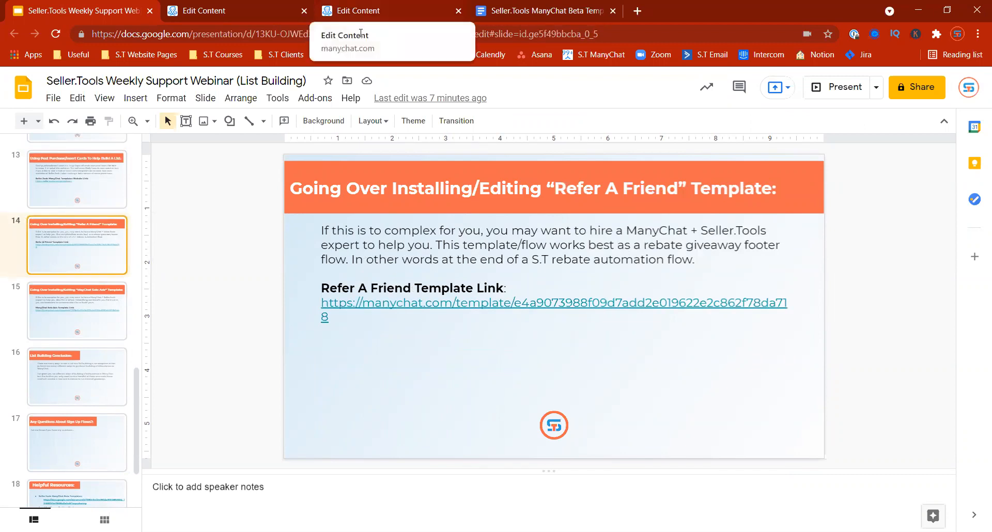
left_click(393, 10)
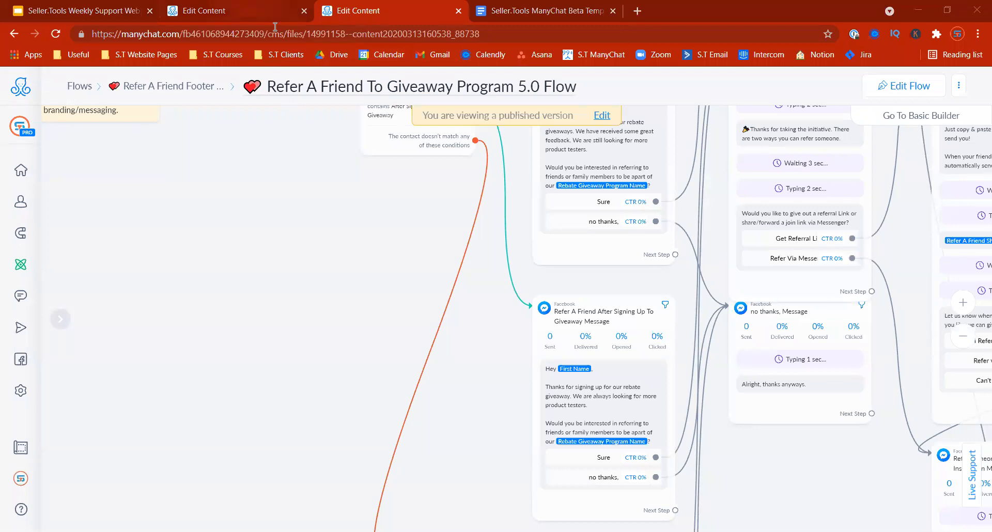
Step: Open the Refer A Friend To Giveaway Program 5.0 Flow from the Refer A Friend Footer Flow - 1.0 Template folder
left_click(270, 11)
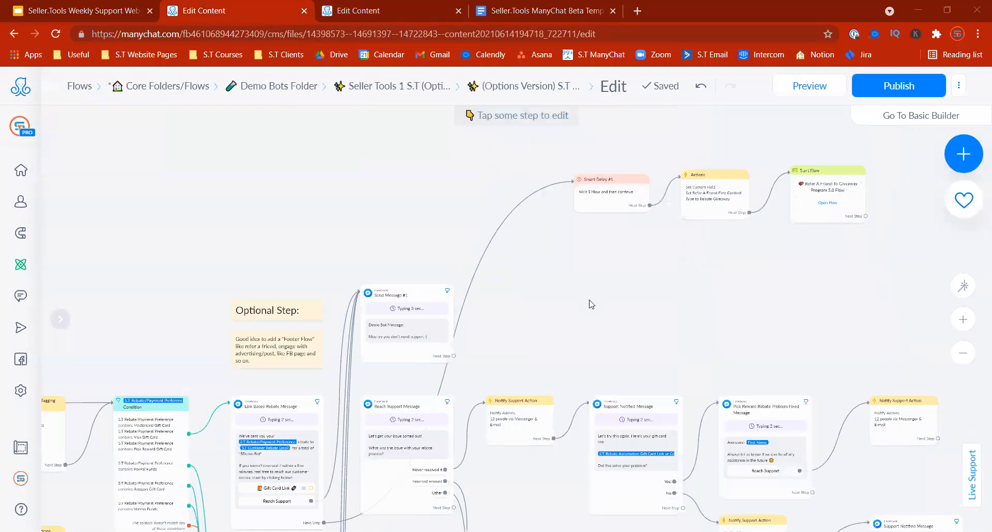
left_click_drag(592, 304, 613, 278)
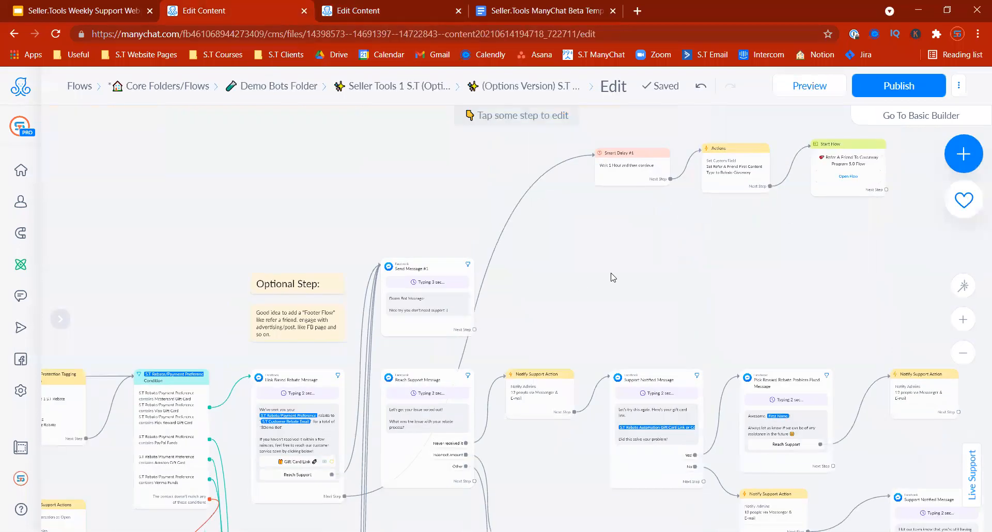
left_click(75, 85)
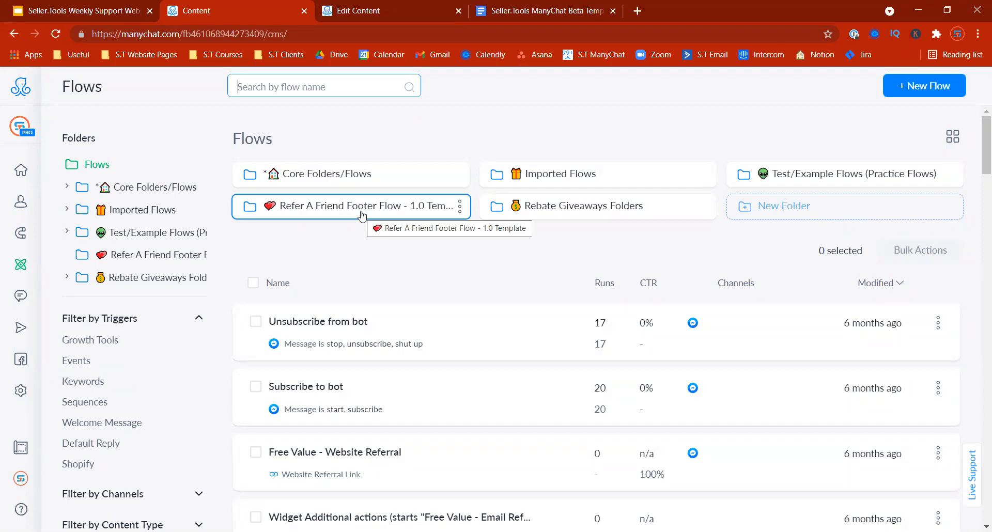
left_click(362, 212)
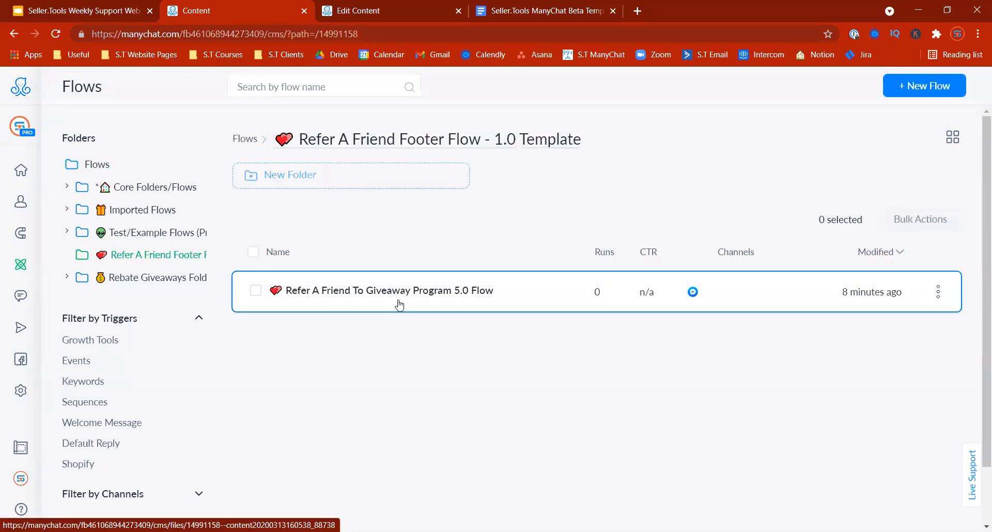
left_click(400, 305)
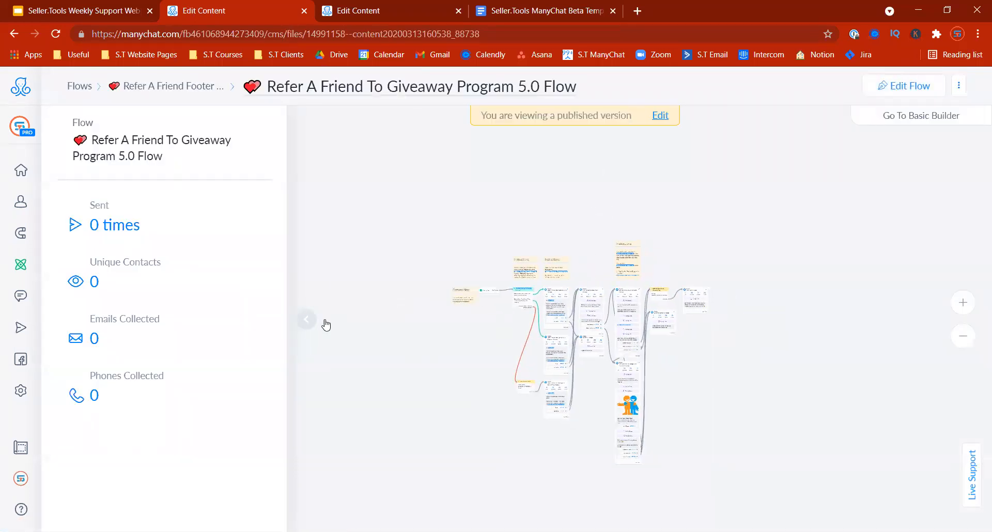
left_click(308, 320)
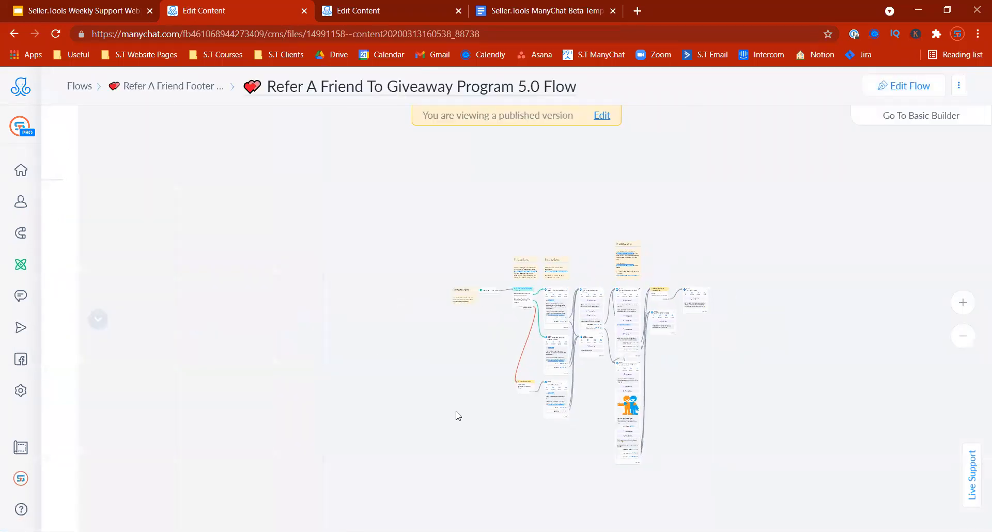
Step: Review the template URL in the Refer A Friend Share Link note, then go to account Settings
left_click(961, 312)
left_click_drag(624, 251, 703, 385)
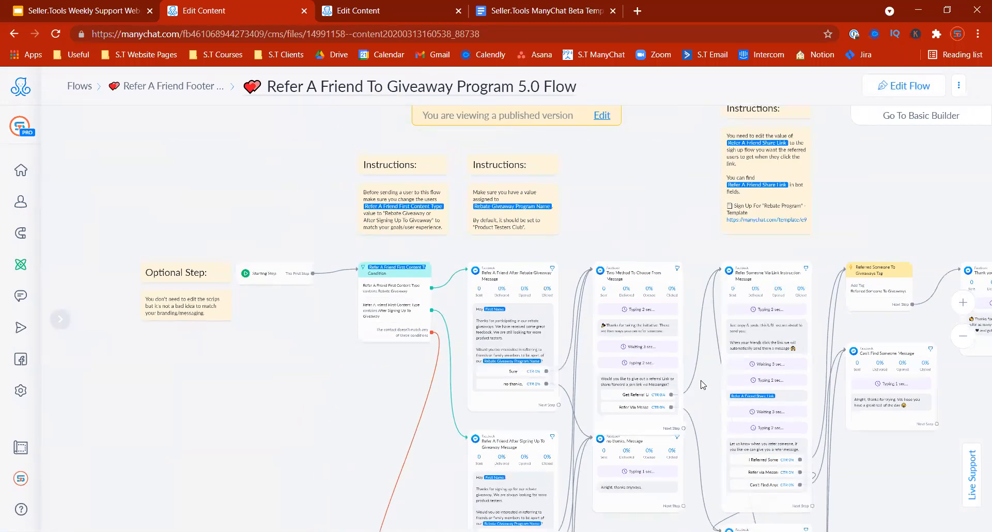
left_click_drag(664, 196, 598, 252)
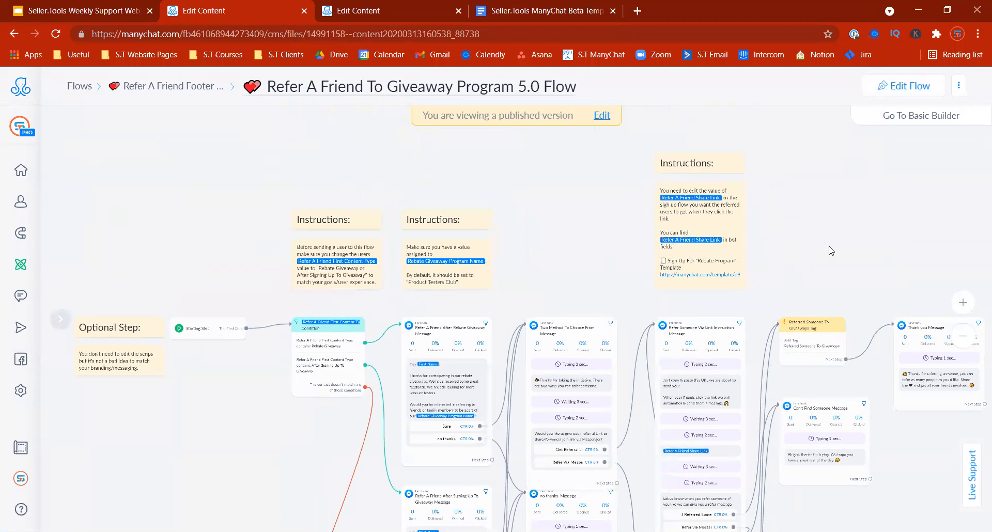
left_click_drag(831, 251, 813, 272)
left_click(963, 303)
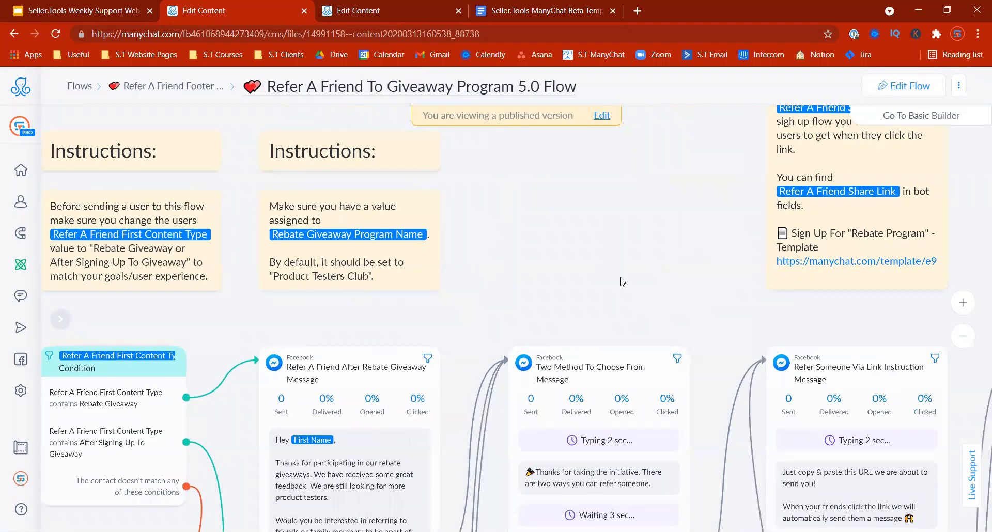
left_click_drag(621, 278, 525, 319)
left_click(754, 285)
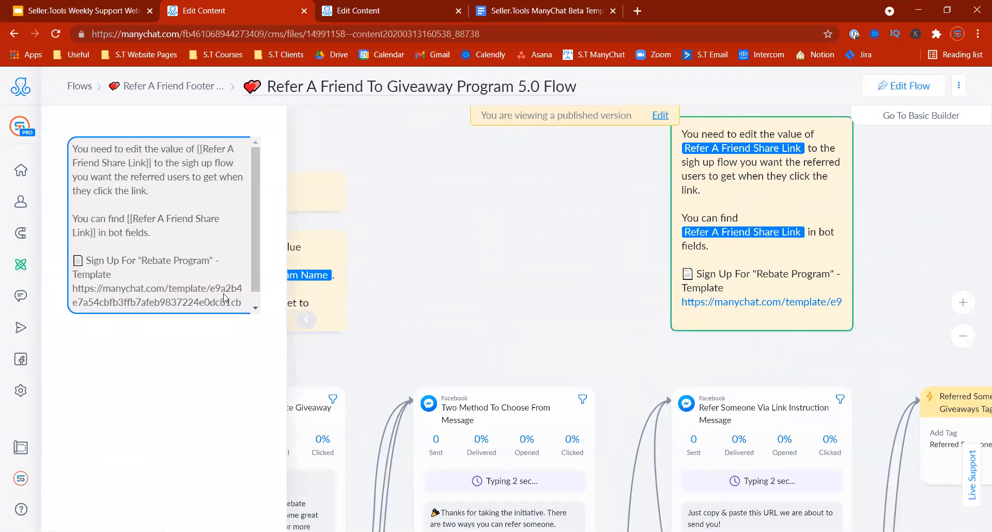
triple_click(192, 291)
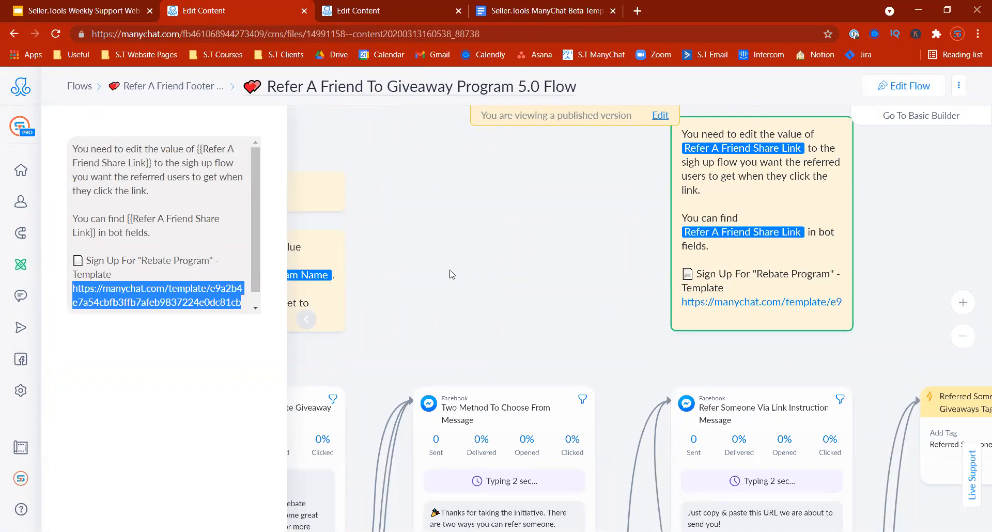
left_click(310, 322)
right_click(464, 279)
left_click_drag(430, 226, 428, 220)
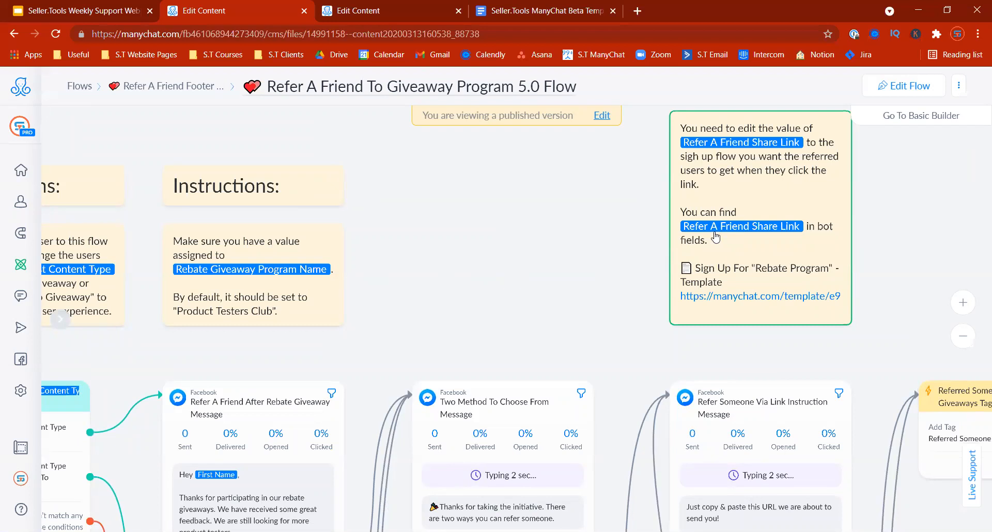
left_click(20, 391)
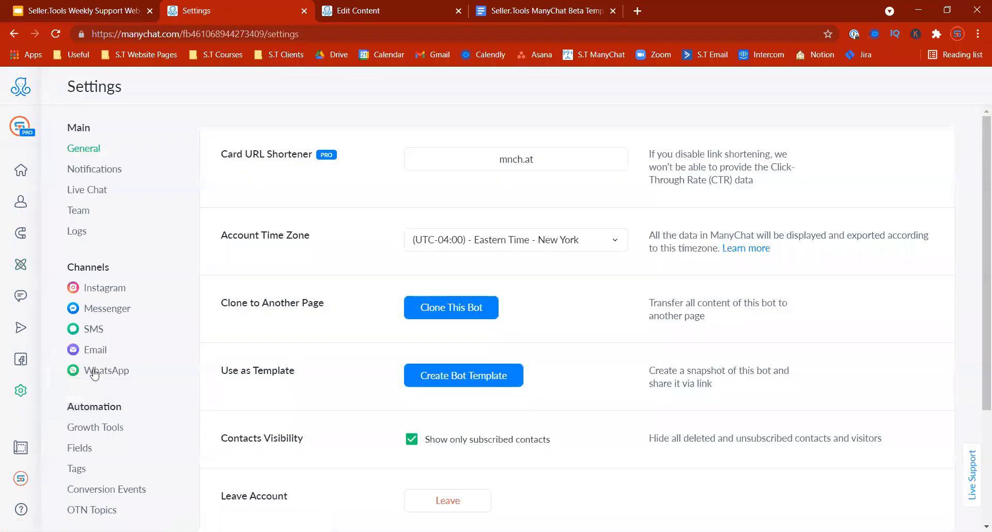
Step: Search Bot Fields for 'refer a' and check that Refer A Friend Share Link still holds link.com
left_click(79, 449)
left_click(275, 131)
key("ctrl+f")
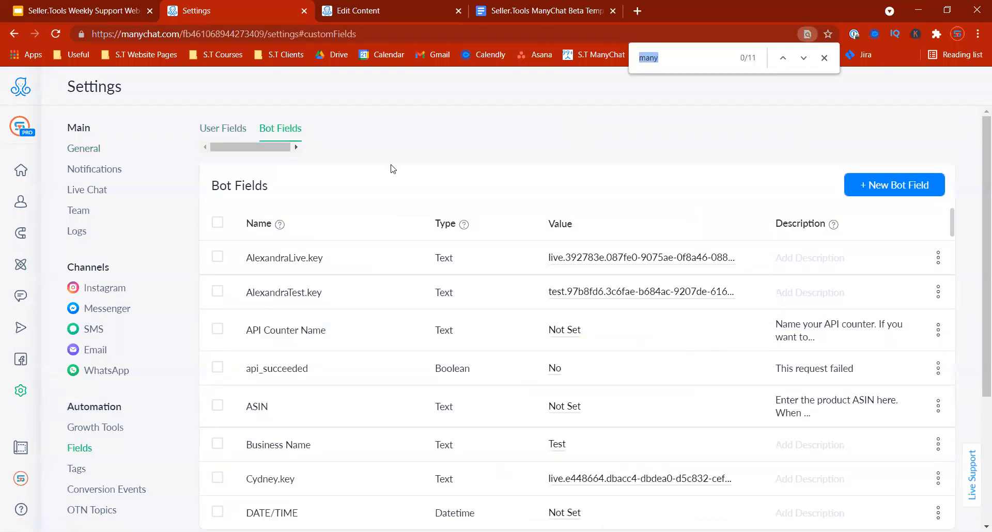
type("refer a")
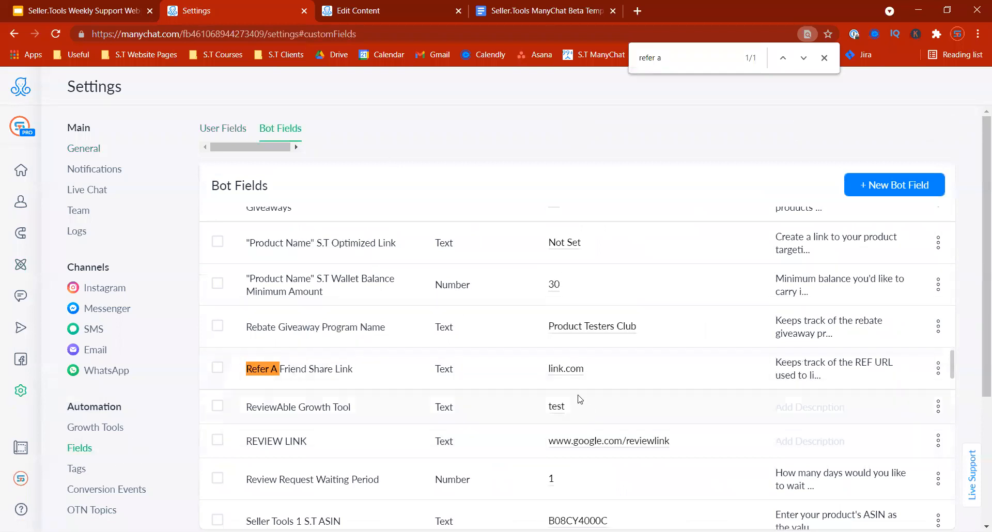
left_click(572, 371)
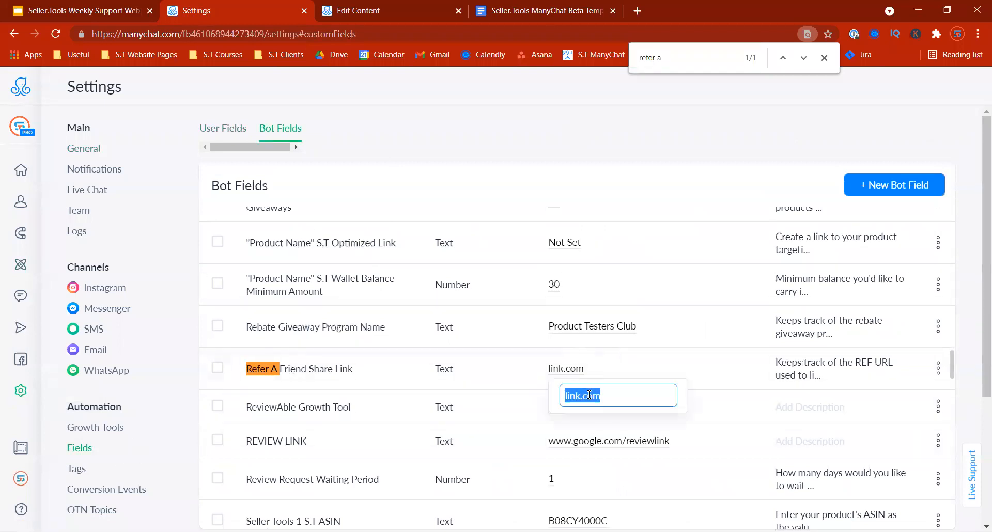
key("Home")
left_click(176, 361)
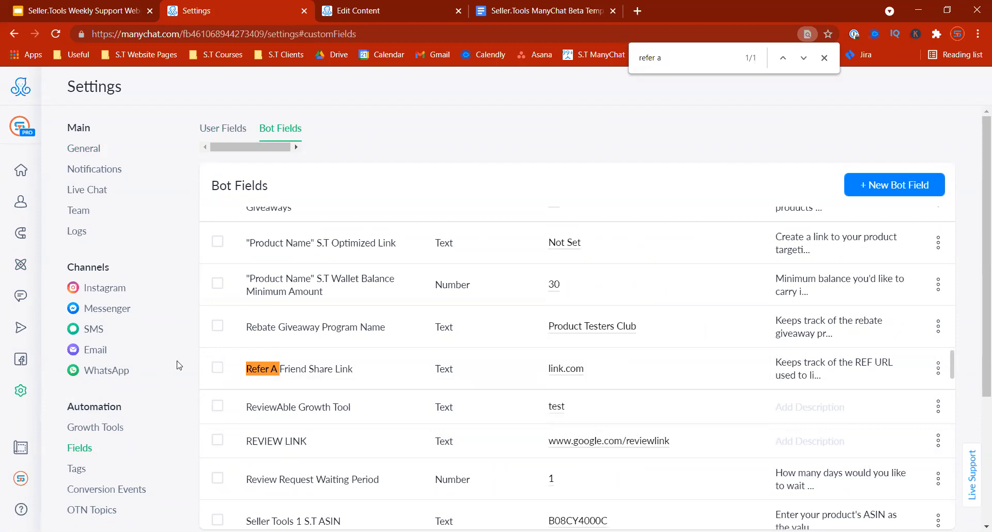
left_click(825, 57)
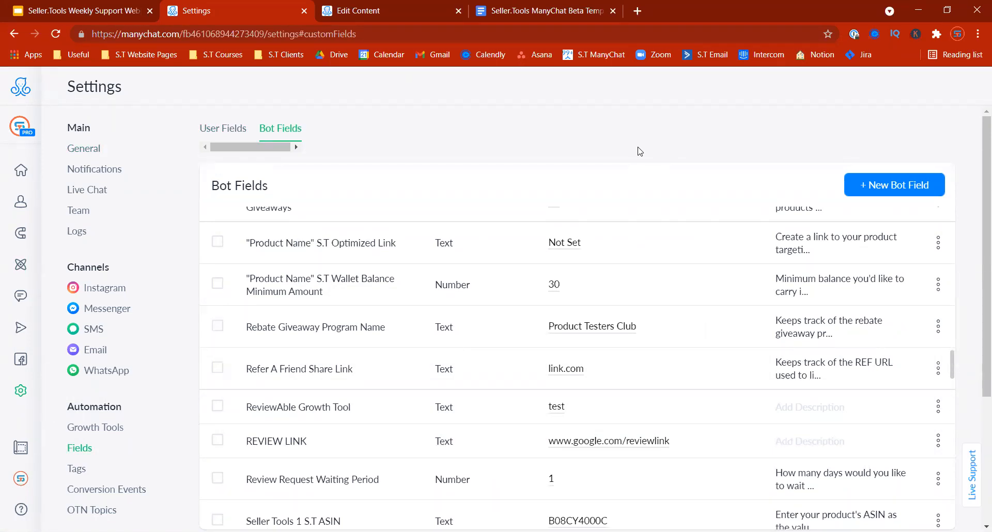
mouse_move(23, 269)
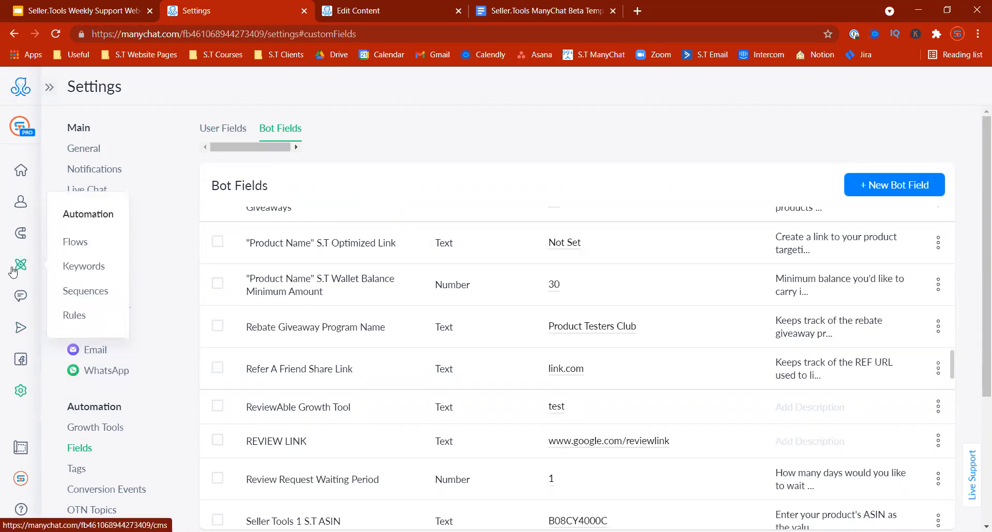
Step: Open the (Options Version) S.T US Rebate Automation 5.0 Flow via Core Folders/Flows > Demo Bots Folder in edit mode
left_click(20, 267)
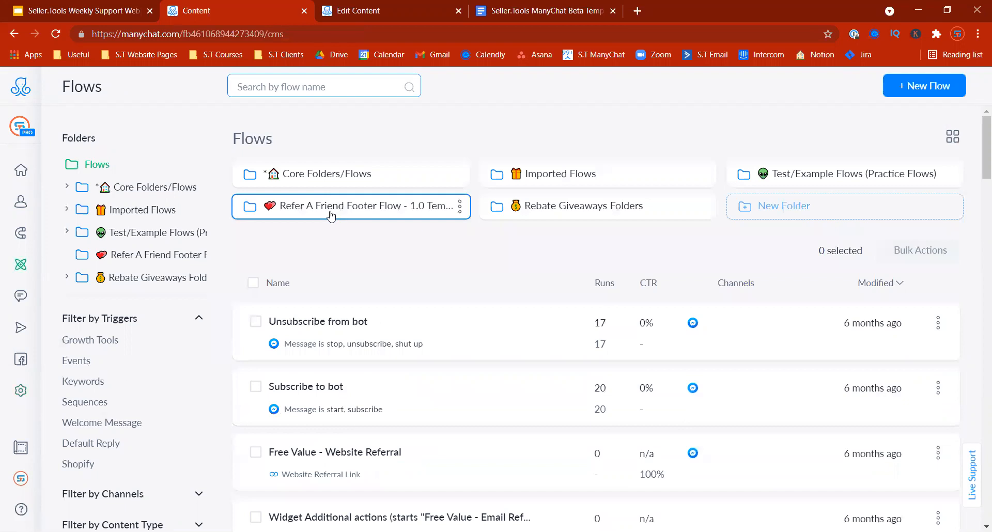
left_click(328, 178)
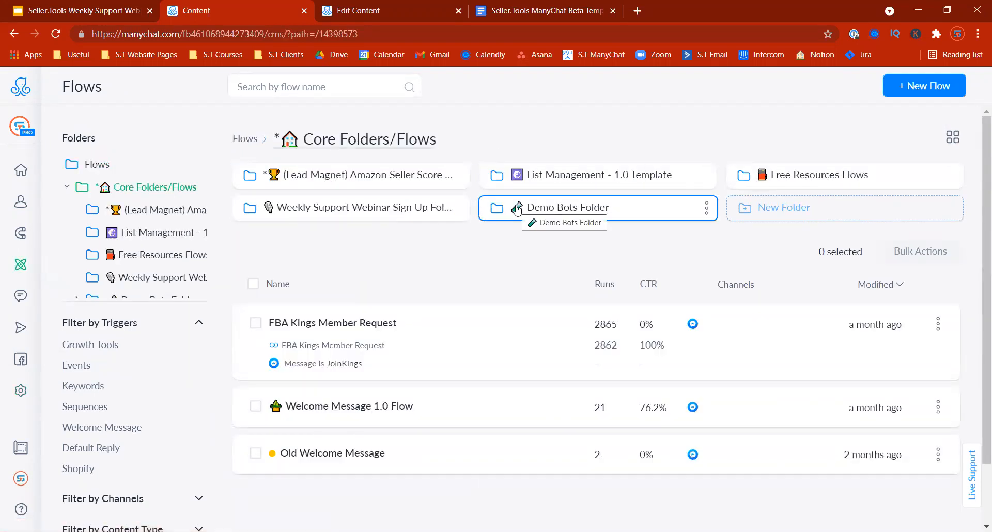
left_click(516, 209)
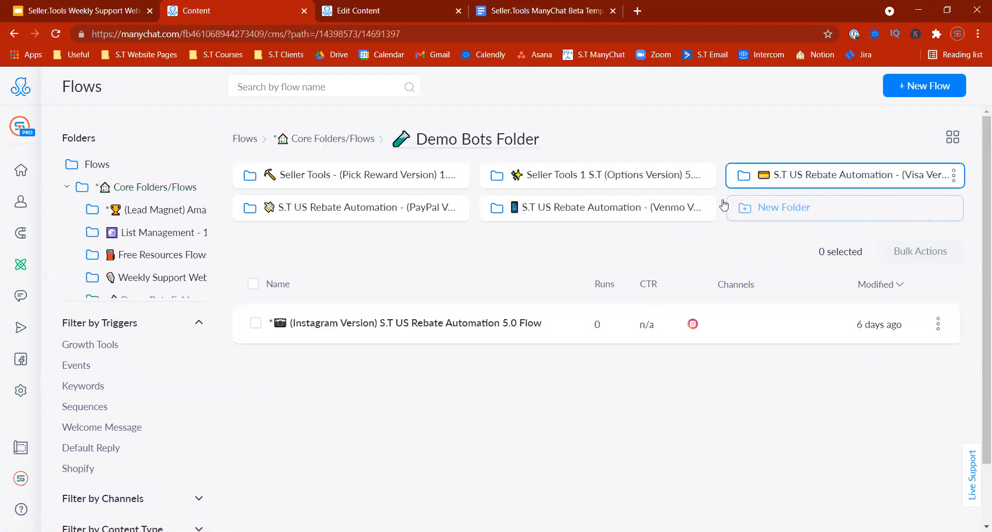
left_click(556, 178)
left_click(463, 306)
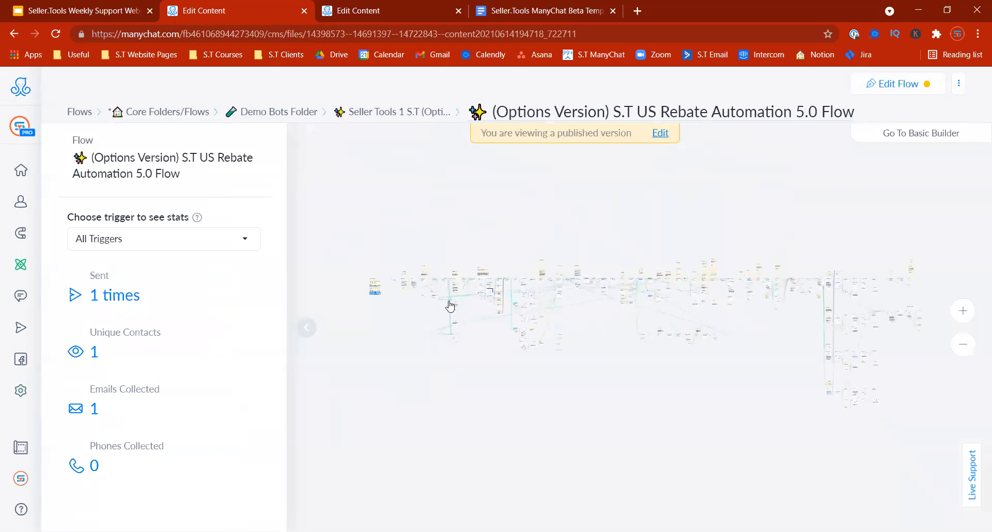
left_click(307, 327)
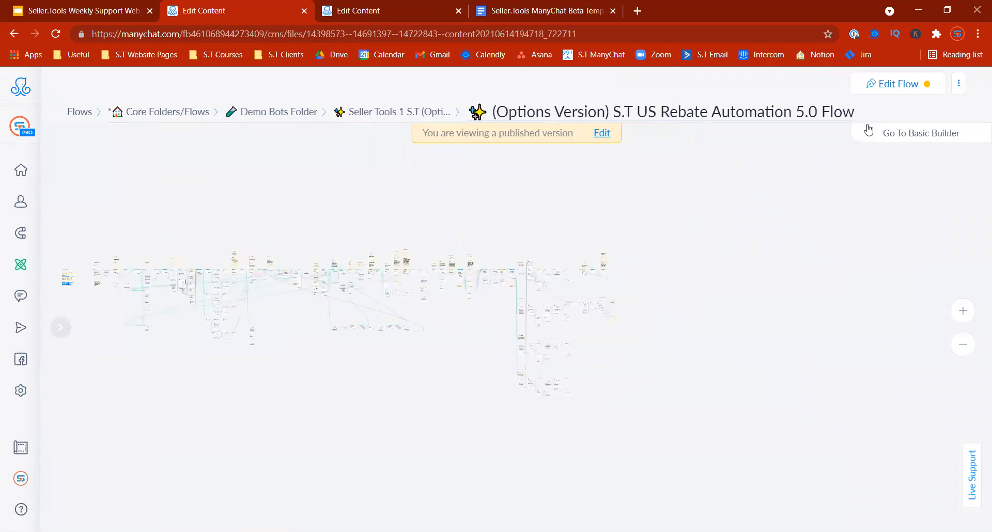
left_click(888, 89)
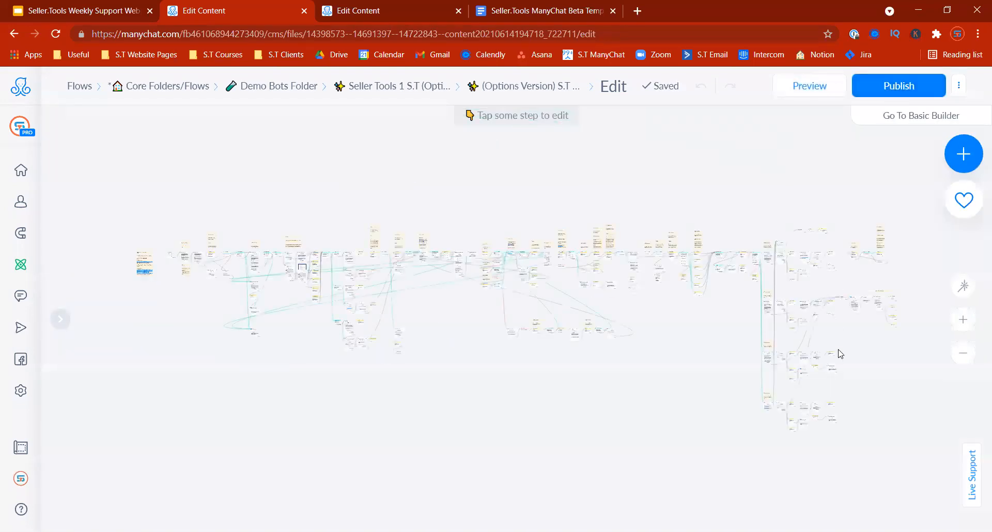
Step: Zoom the canvas in on the Link Based Rebate Message step
left_click(963, 320)
left_click(964, 321)
left_click(964, 321)
left_click(964, 320)
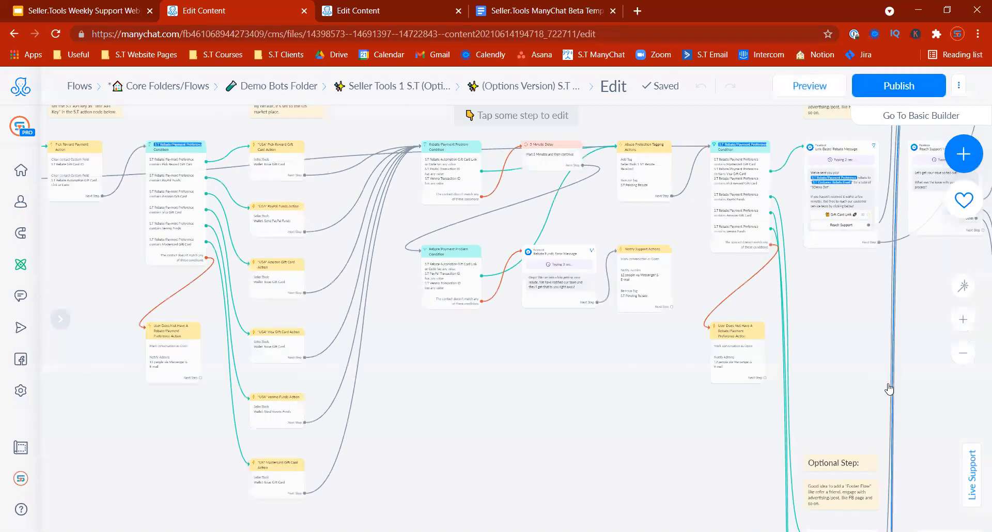
left_click_drag(926, 381, 695, 449)
left_click_drag(719, 403, 666, 435)
left_click(963, 320)
left_click(602, 279)
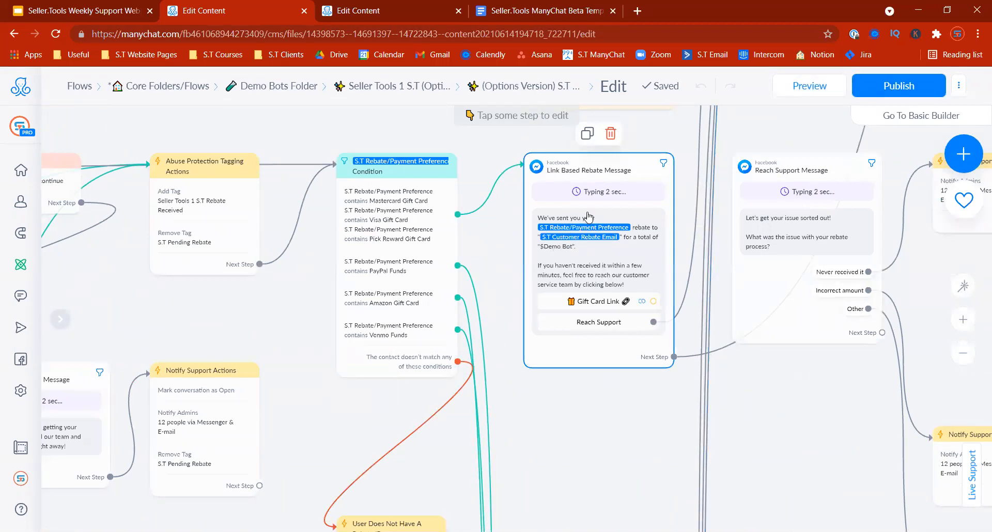
left_click(510, 276)
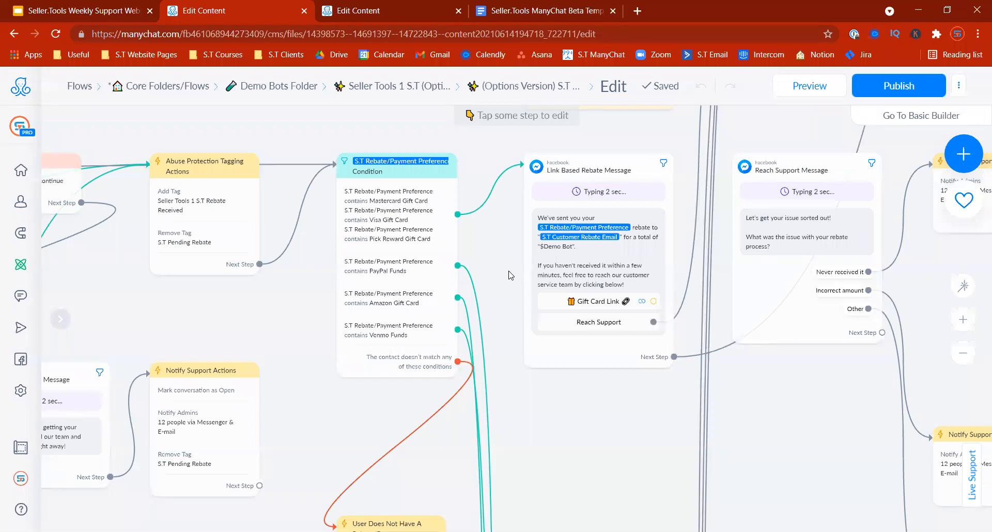
left_click_drag(520, 265, 495, 299)
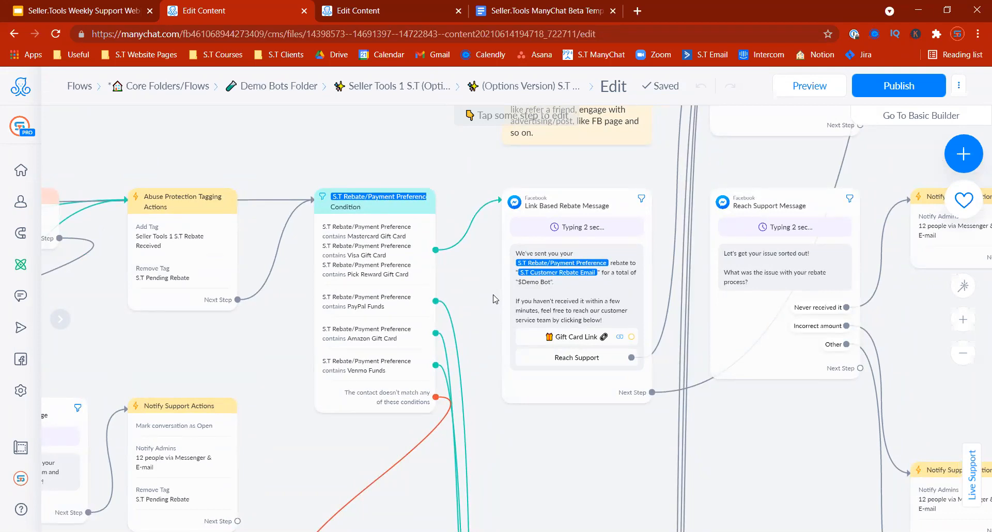
Step: Start a connection from the rebate message's Next Step and bring Smart Delay #1 into view
right_click(652, 392)
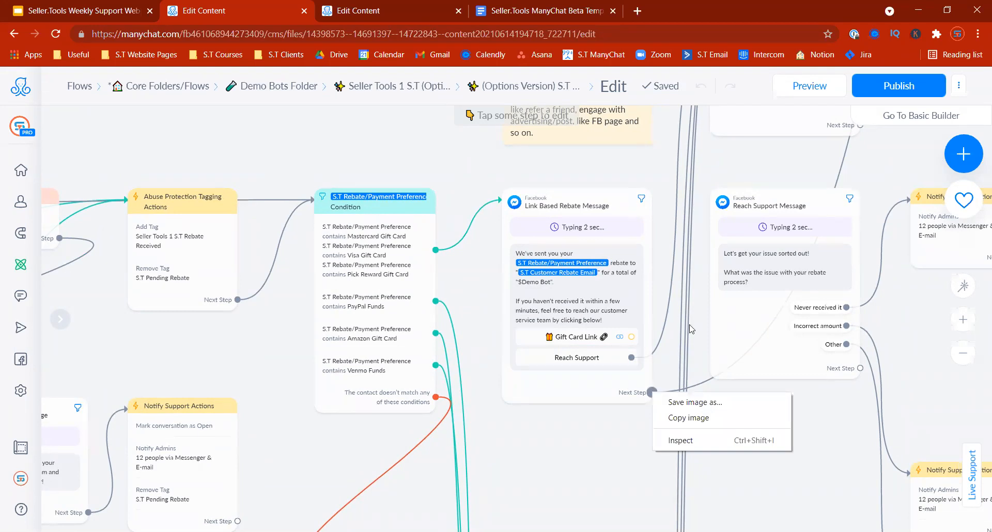
right_click(572, 428)
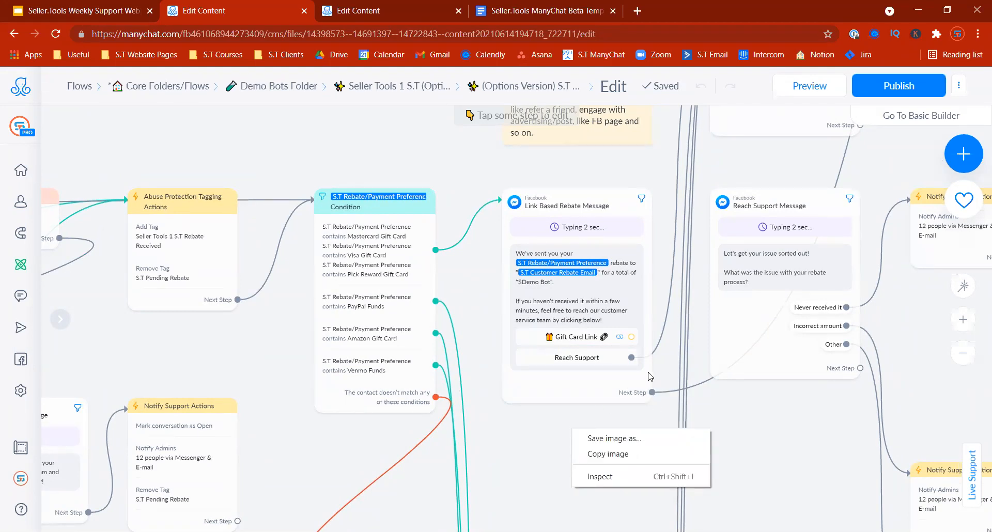
left_click(653, 392)
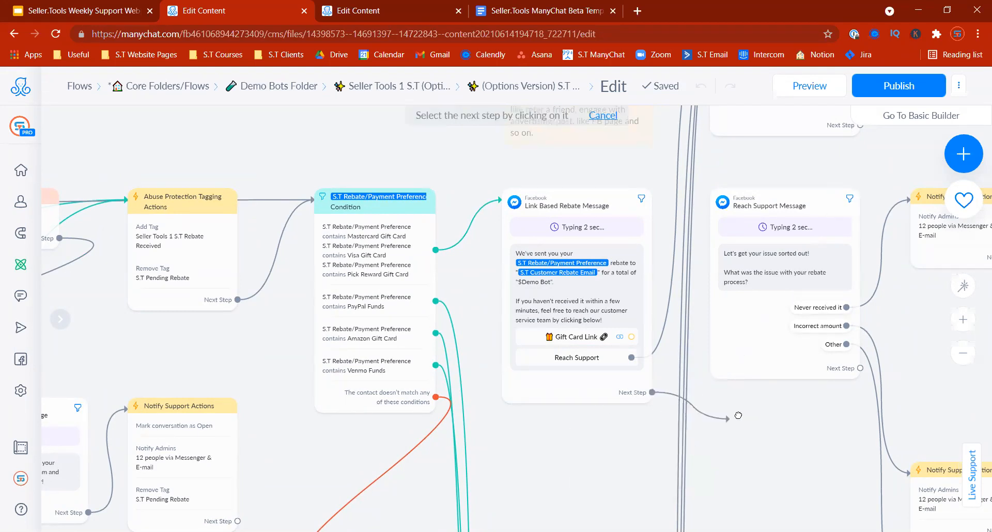
left_click_drag(765, 435, 594, 513)
left_click_drag(832, 173, 638, 420)
left_click_drag(702, 349, 516, 409)
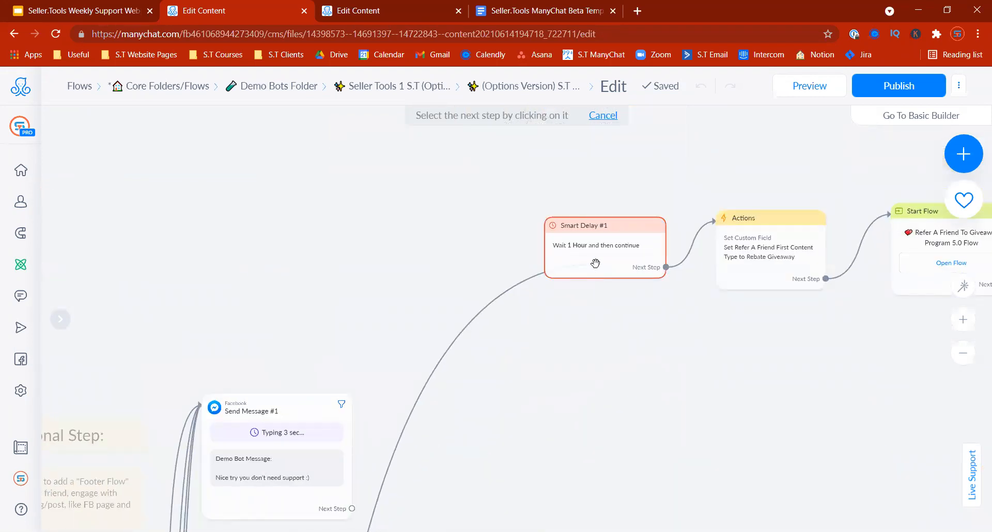
Step: Link the rebate message to Smart Delay #1 and inspect the following Actions step
left_click(592, 244)
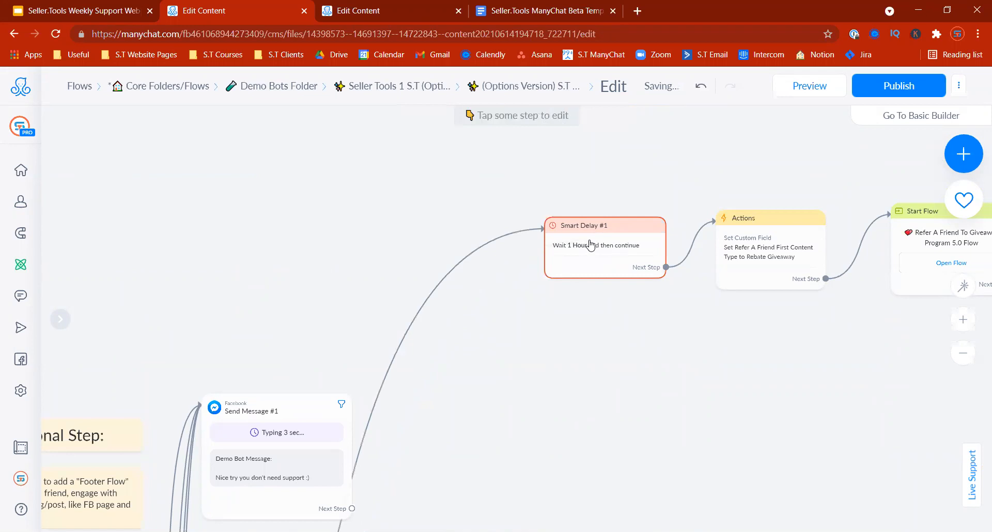
left_click(597, 258)
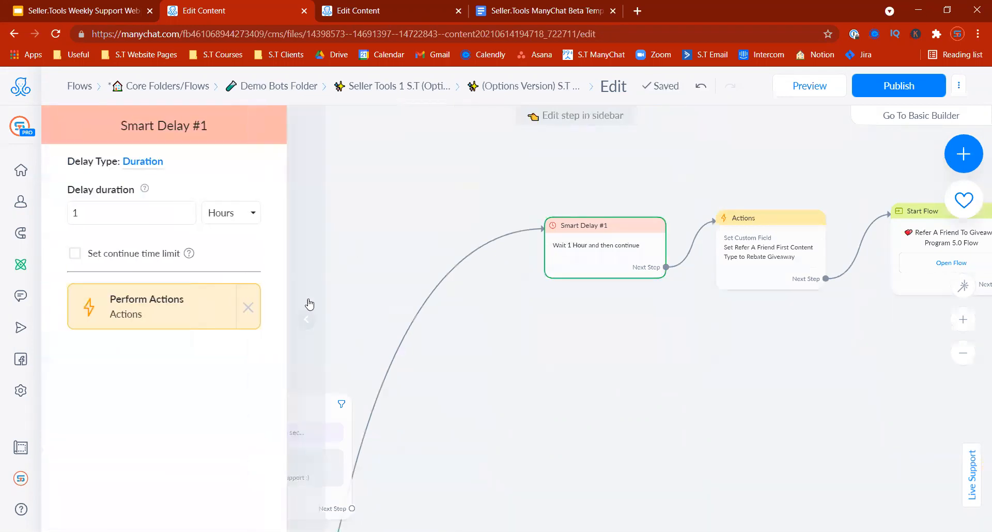
right_click(304, 308)
left_click(717, 315)
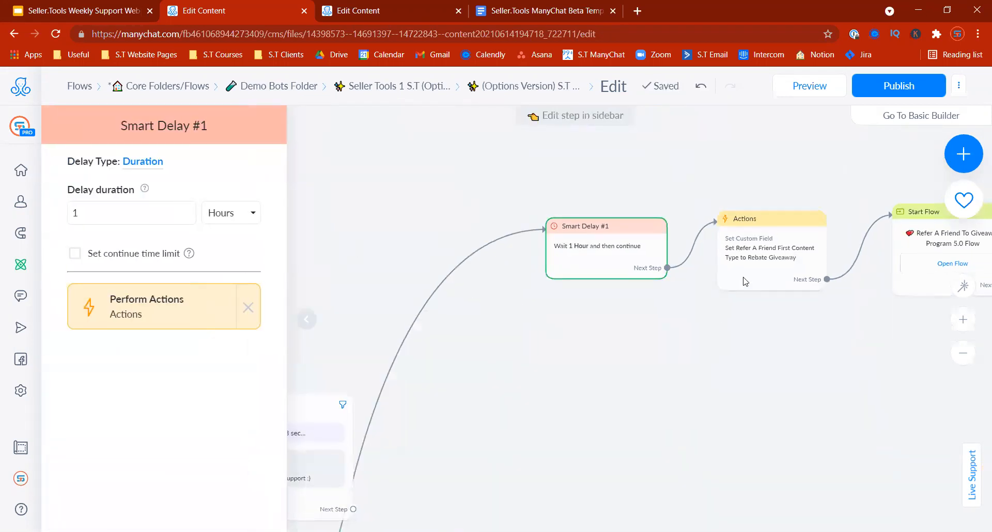
left_click(768, 237)
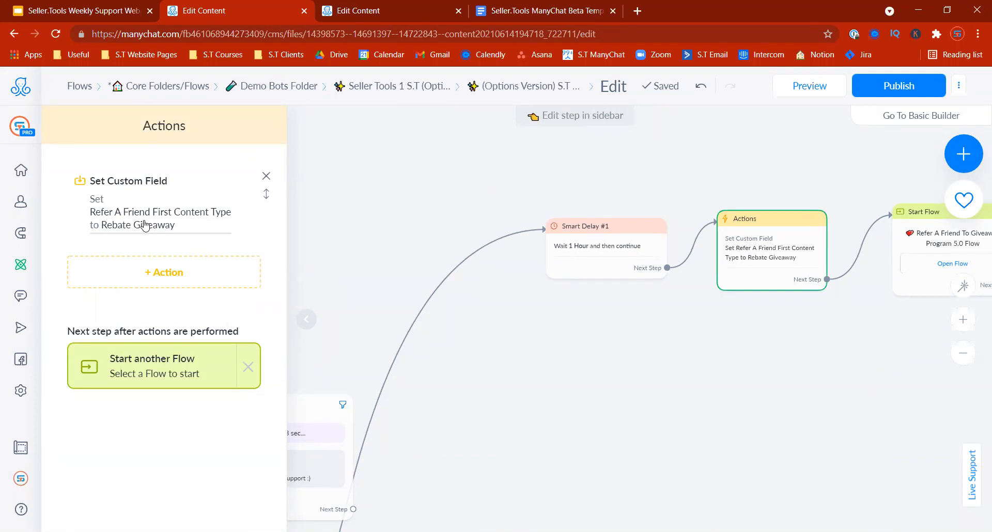
Step: Confirm the Start Flow step follows the Actions step, then deselect it
scroll(594, 361, "right", 3)
left_click(784, 205)
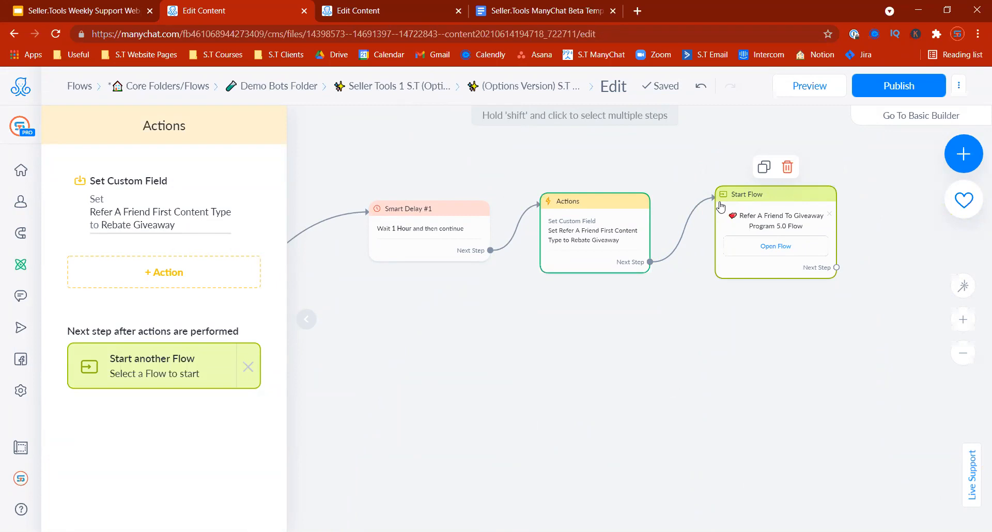
left_click(581, 332)
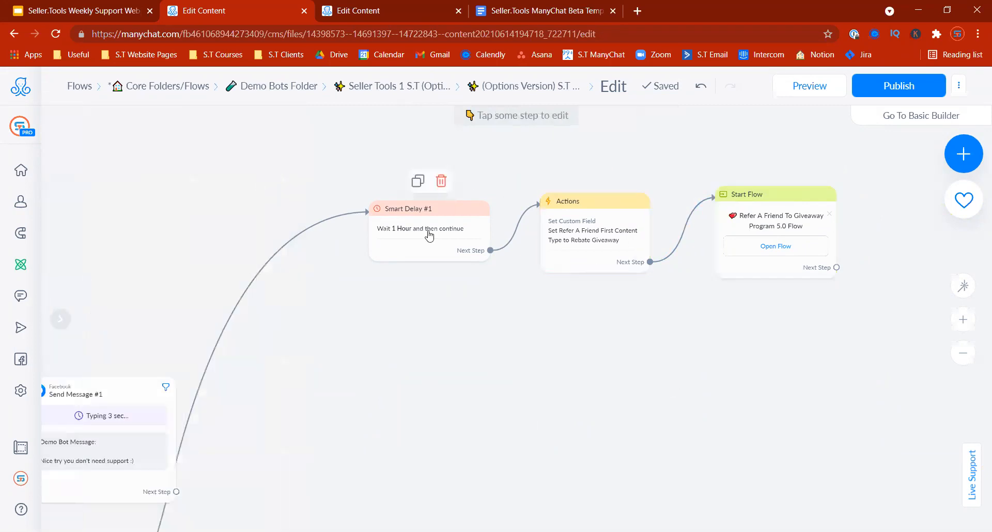
left_click_drag(423, 367, 791, 150)
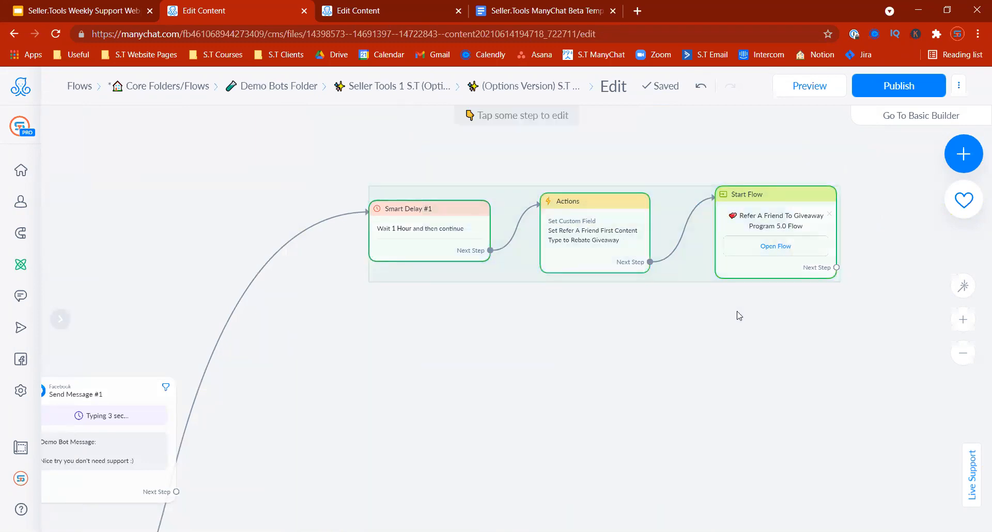
left_click(755, 238)
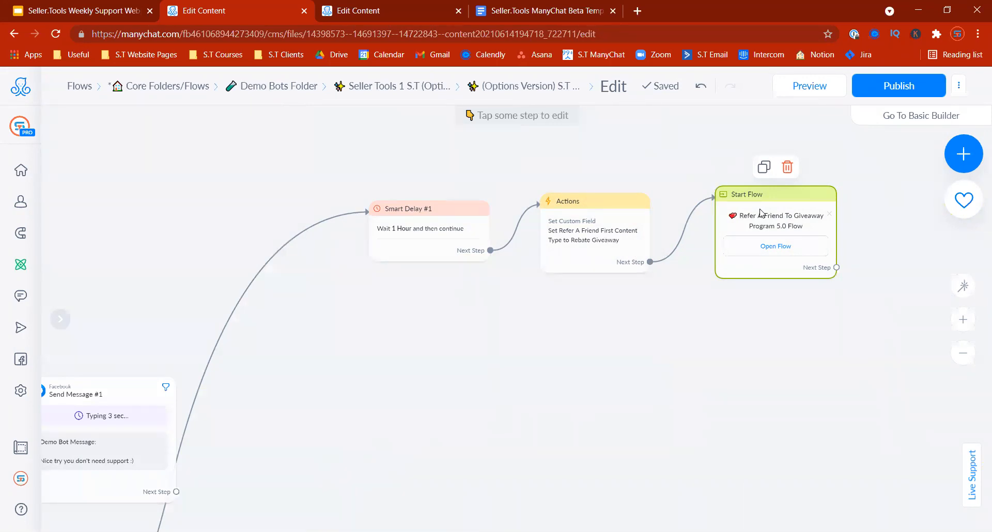
left_click(756, 353)
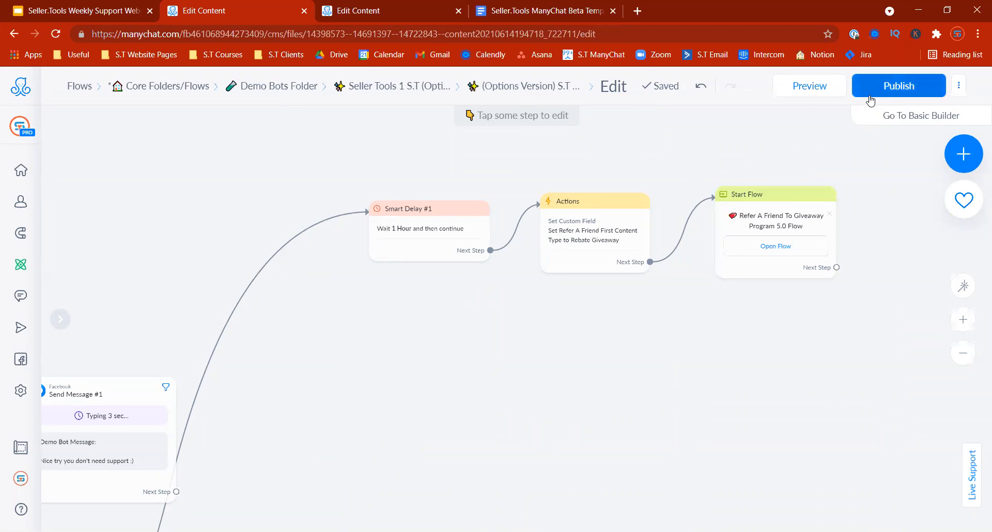
Step: Open slide 15's 'MayChat Solo Ads' template link in a new tab
left_click(86, 11)
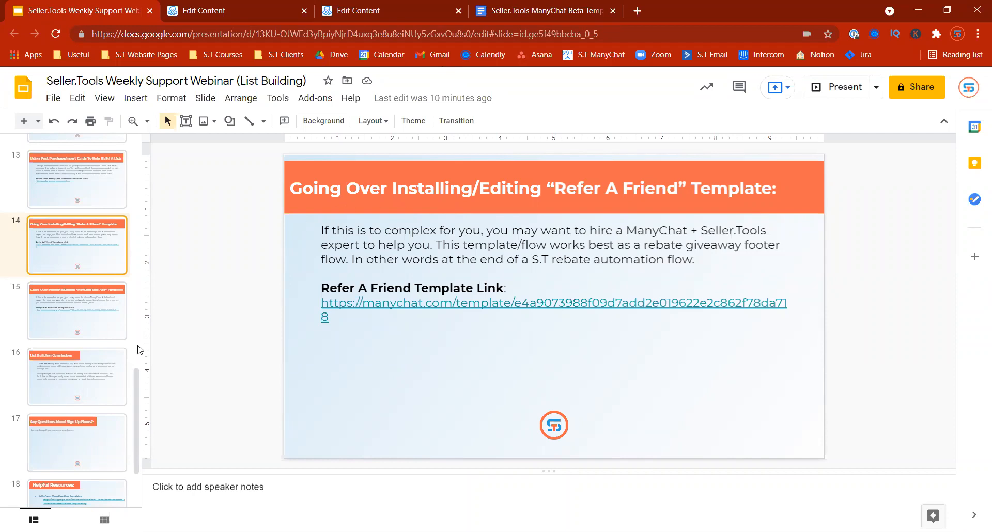
left_click(107, 319)
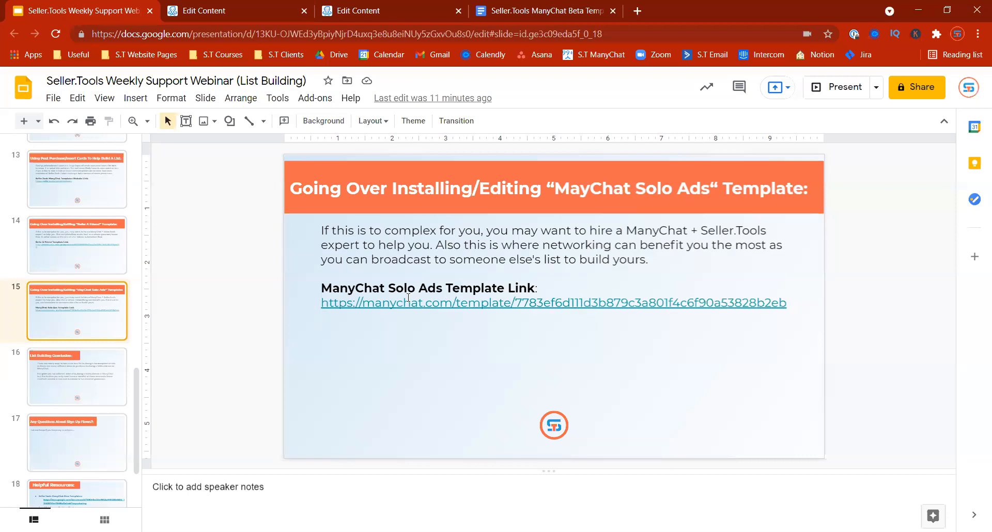
left_click(465, 302)
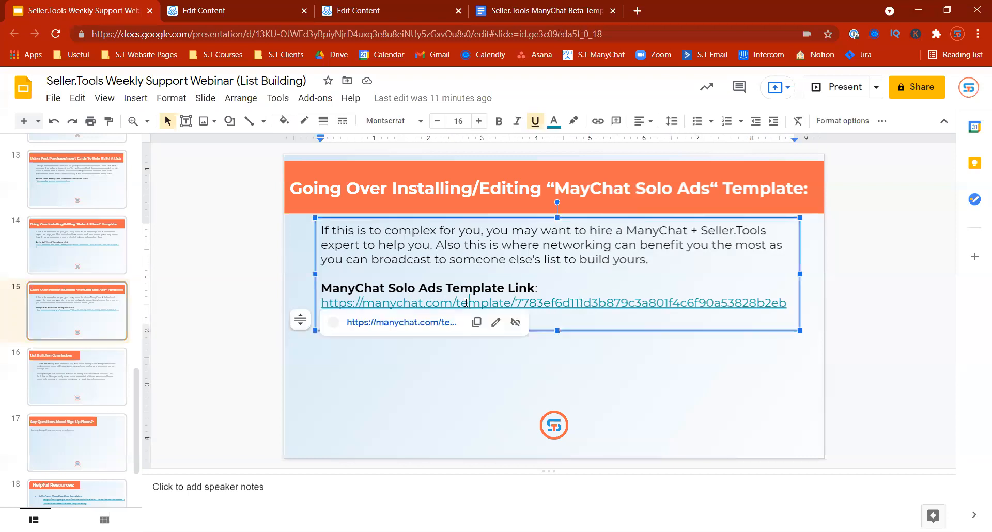
left_click(396, 325)
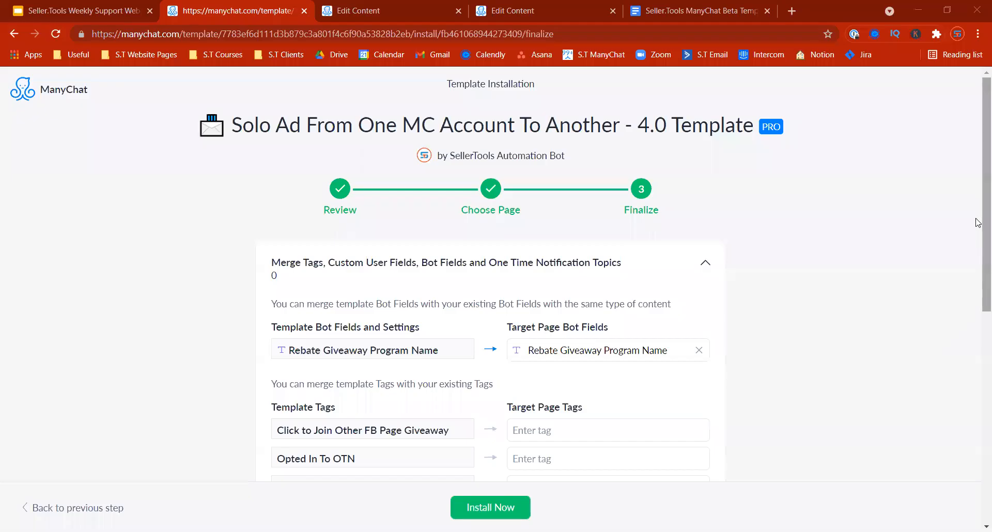
Step: Scroll the Finalize step down to the Template Tags merge list
left_click_drag(976, 217, 978, 362)
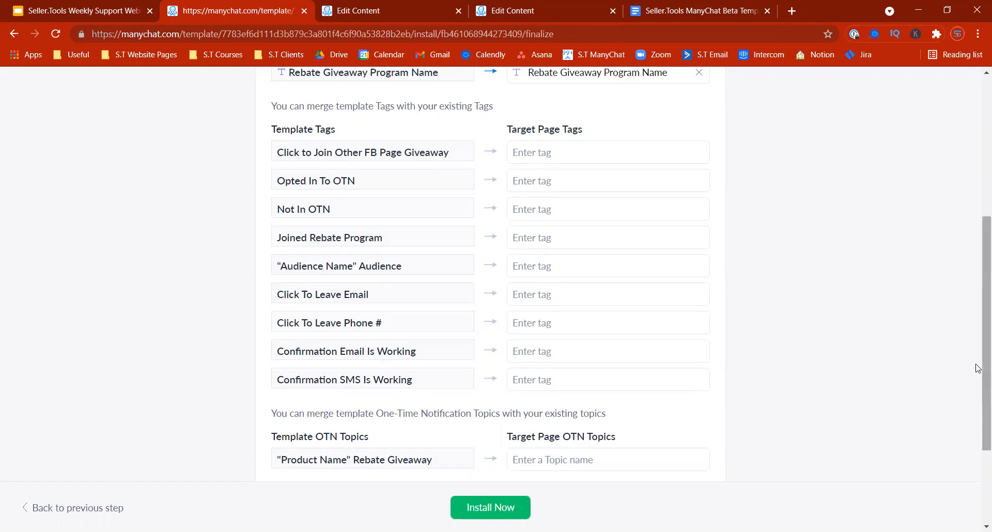
scroll(978, 357, "down", 1)
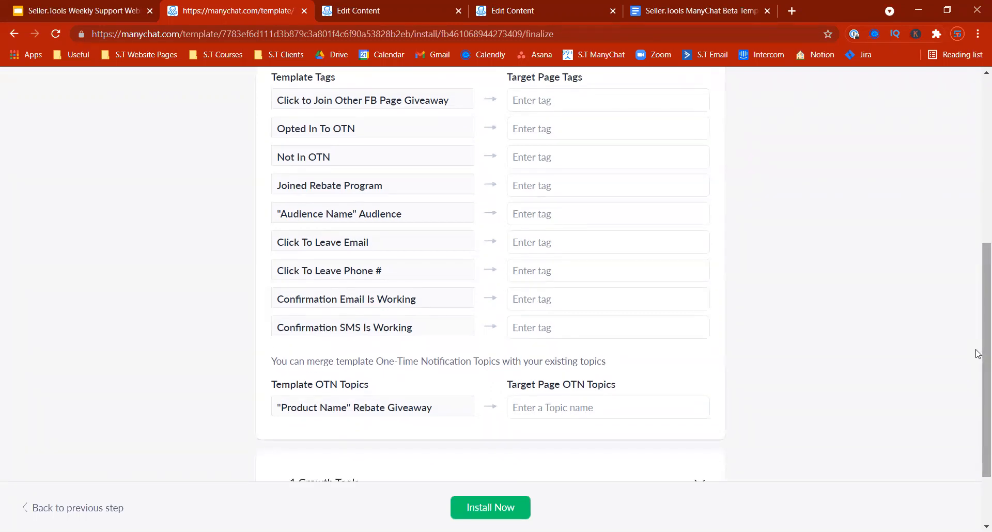
scroll(978, 354, "up", 6)
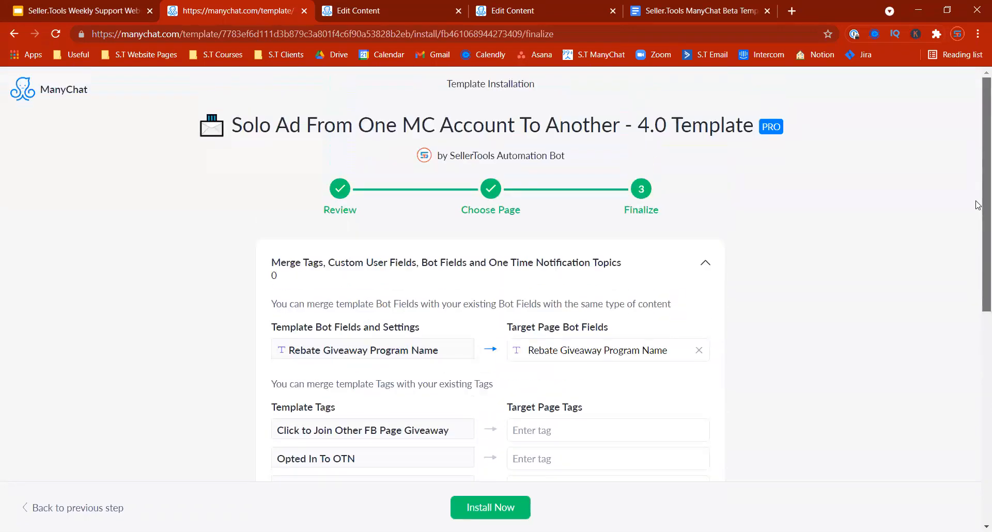
scroll(979, 207, "down", 3)
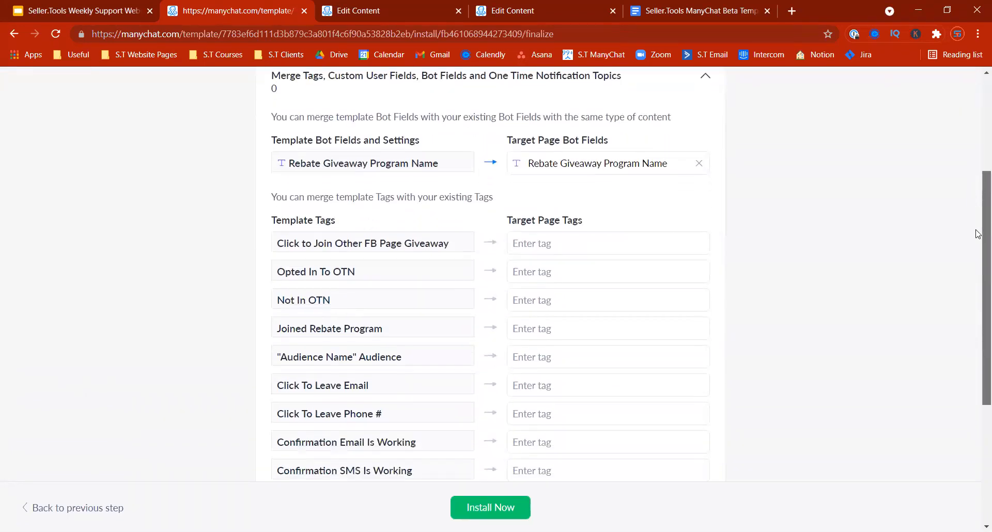
scroll(979, 234, "down", 3)
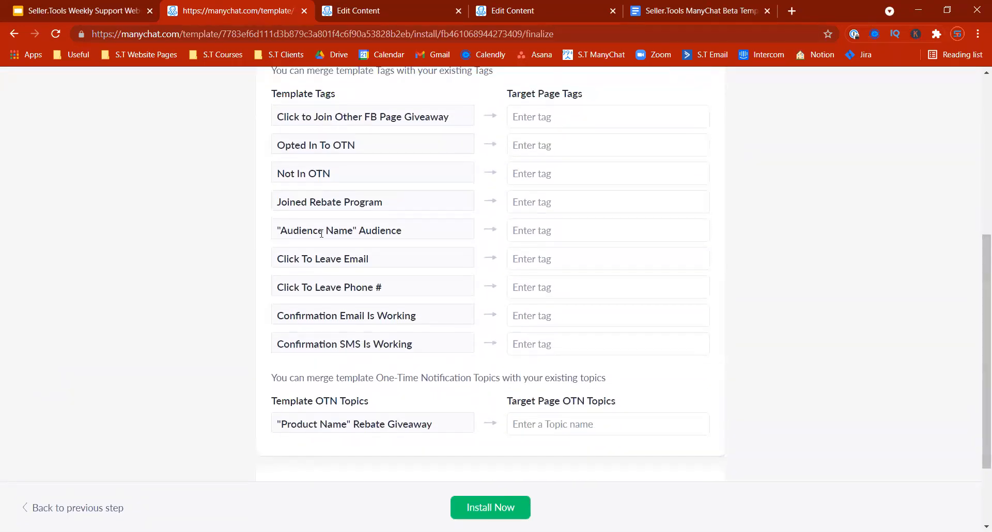
left_click_drag(357, 231, 327, 230)
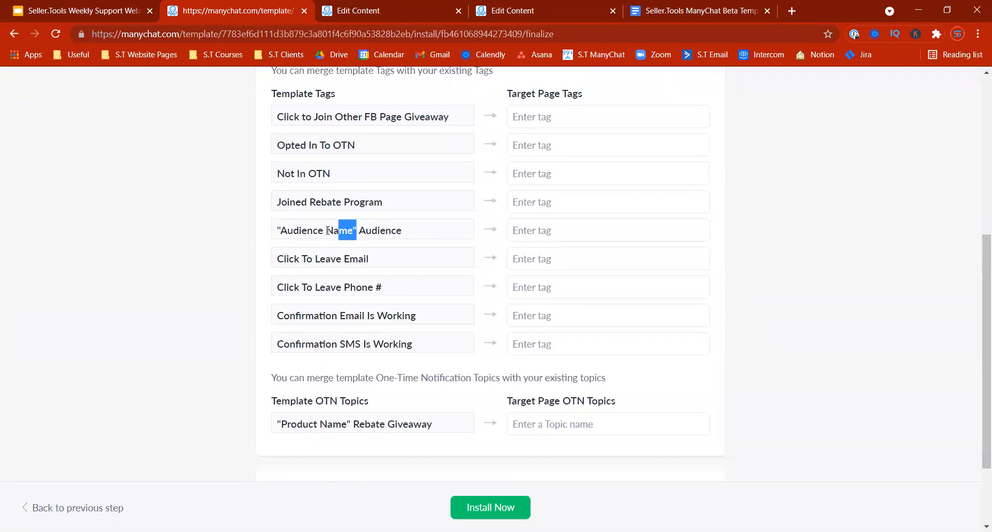
left_click(279, 230)
left_click_drag(352, 422, 273, 427)
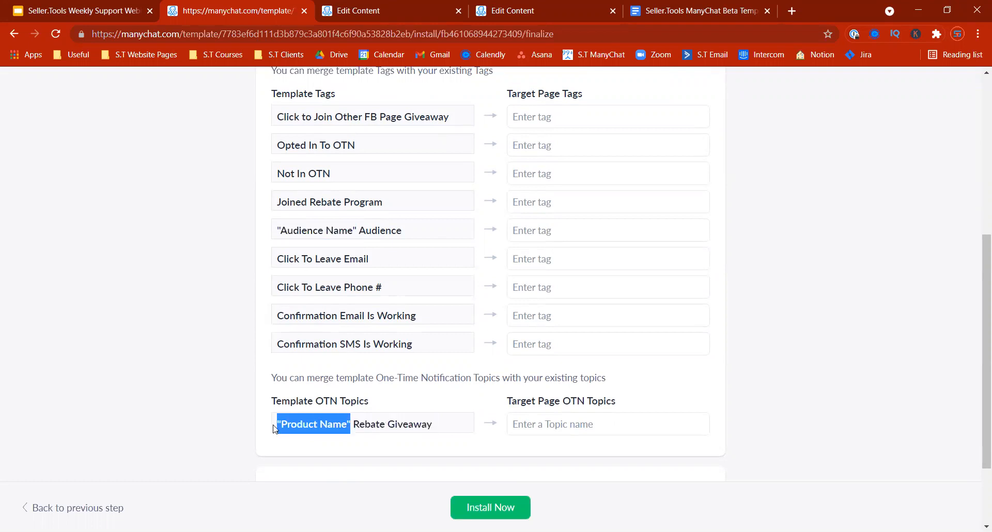
left_click_drag(355, 228, 273, 240)
left_click(272, 238)
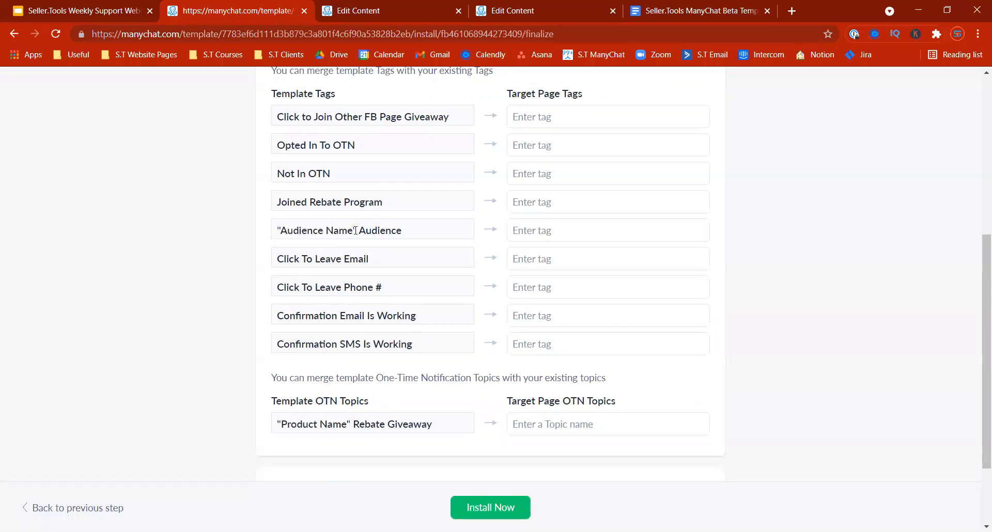
right_click(243, 230)
left_click(194, 239)
left_click_drag(980, 273, 979, 132)
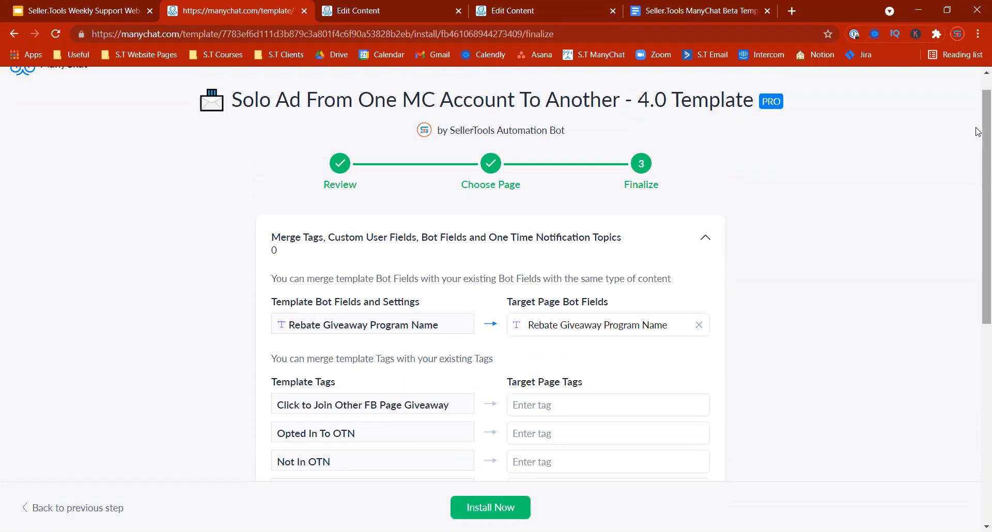
Step: Install the Solo Ad From One MC Account To Another - 4.0 Template and expand its 9 Flows list
left_click(474, 502)
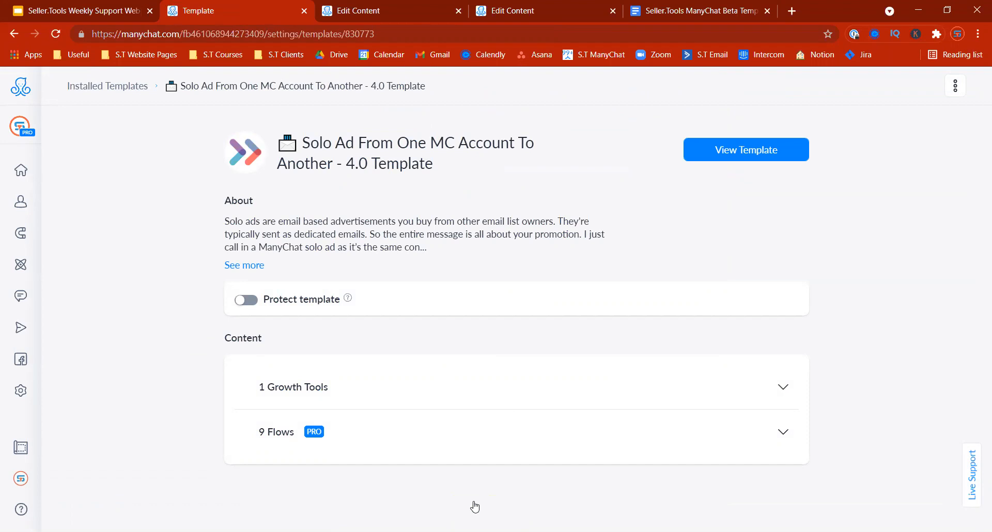
right_click(527, 434)
left_click(443, 446)
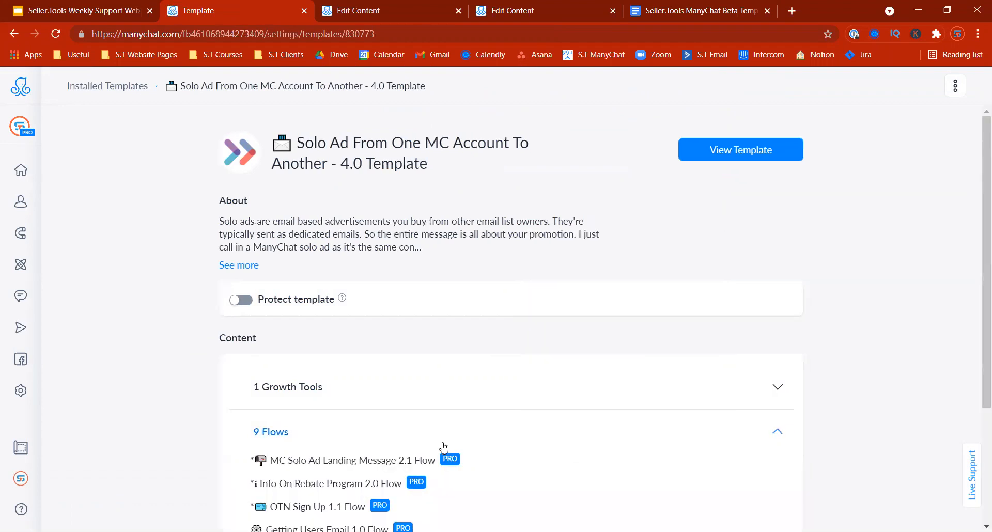
left_click_drag(978, 189, 979, 303)
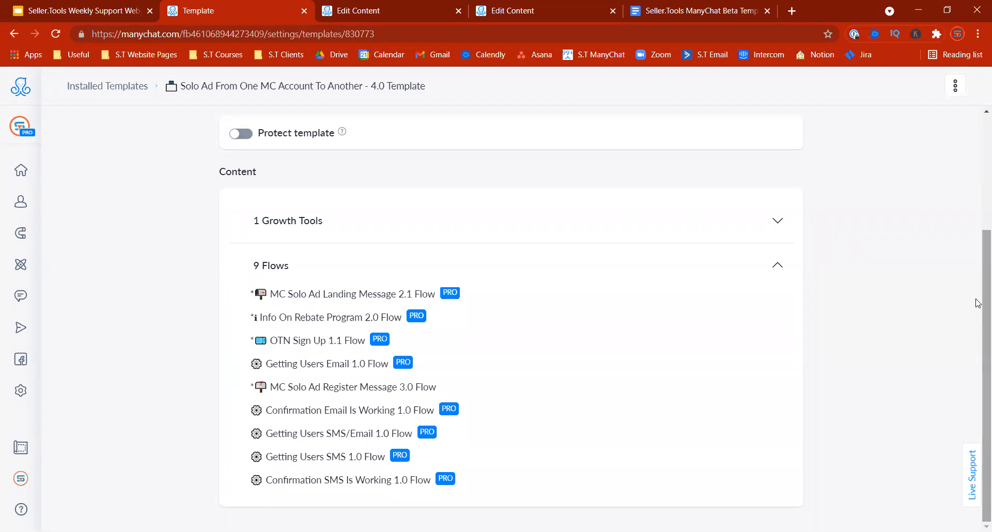
left_click_drag(978, 304, 979, 324)
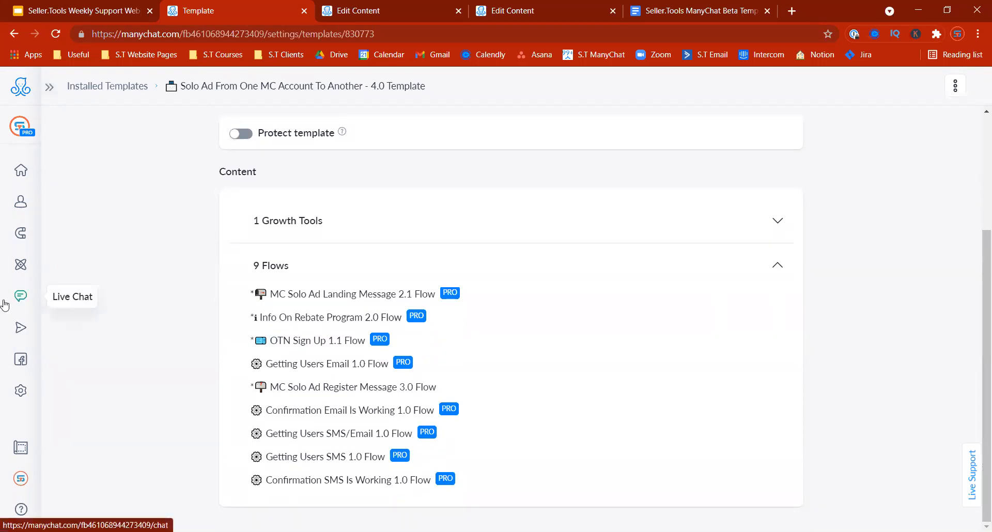
Step: Open the Solo Ad From One MC Account To Another folder under Flows and scroll its flows
left_click(19, 279)
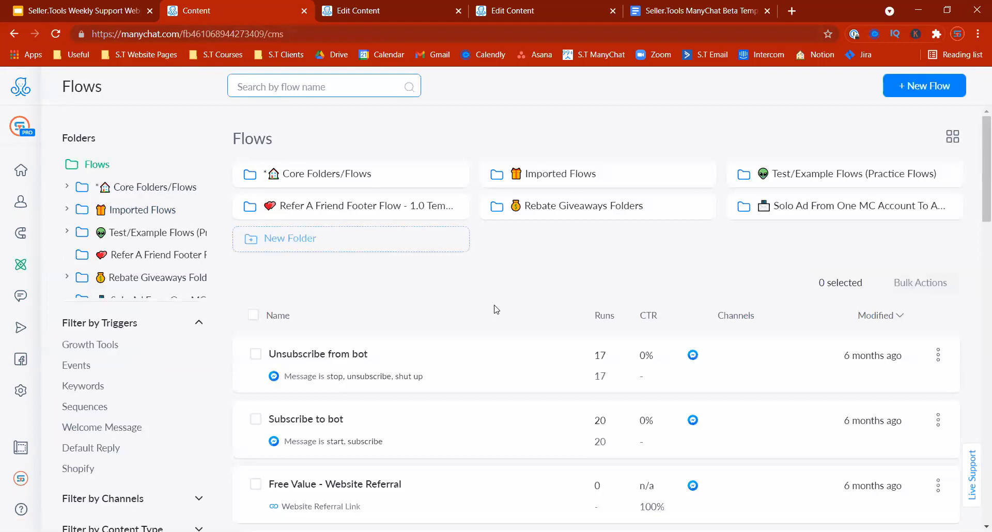
mouse_move(19, 279)
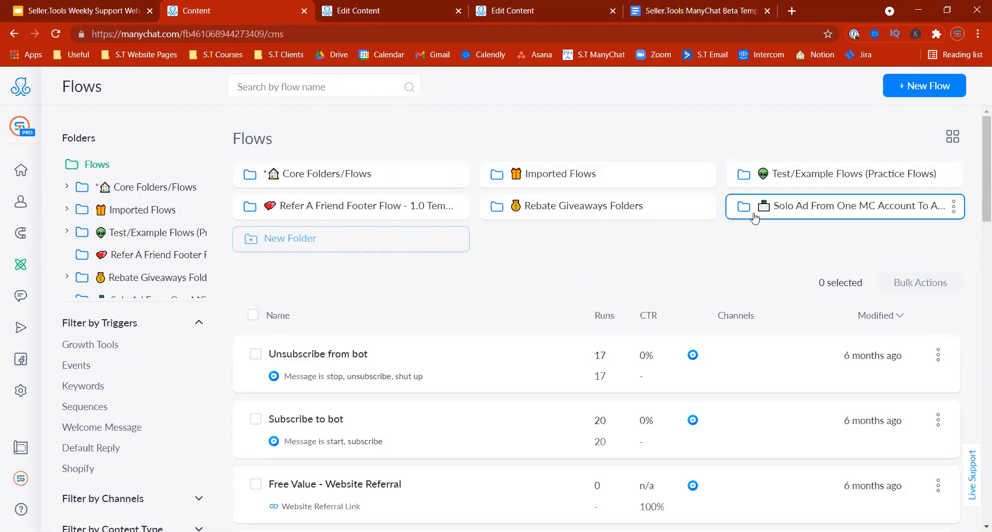
left_click(773, 213)
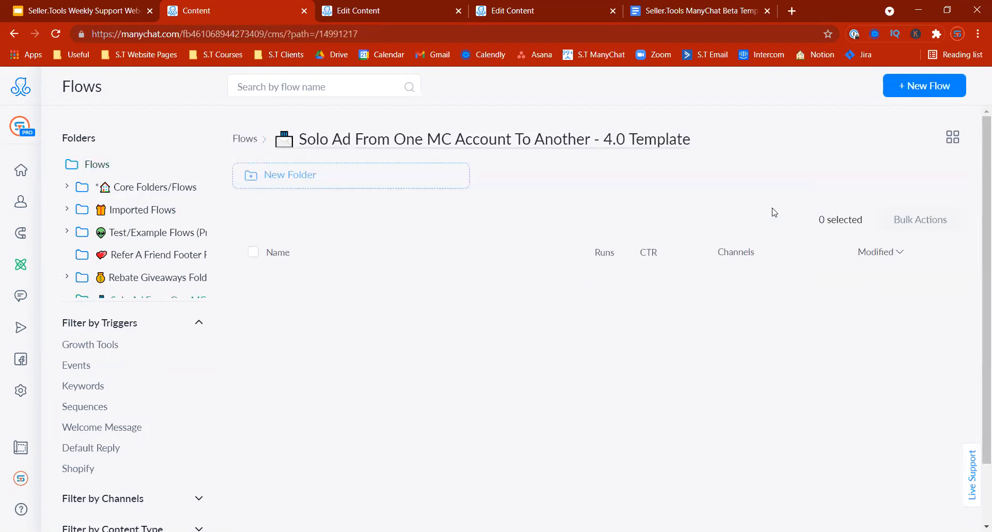
left_click_drag(978, 173, 978, 247)
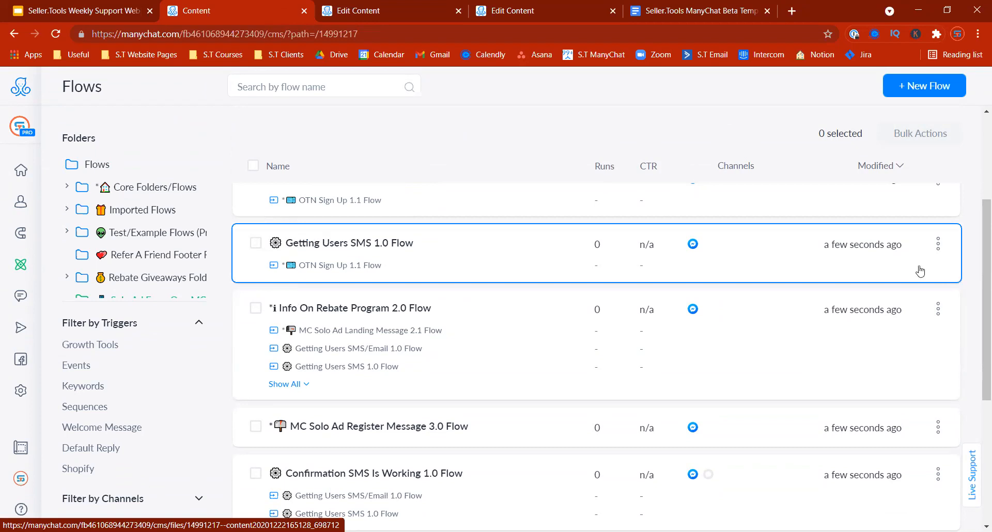
scroll(926, 238, "up", 3)
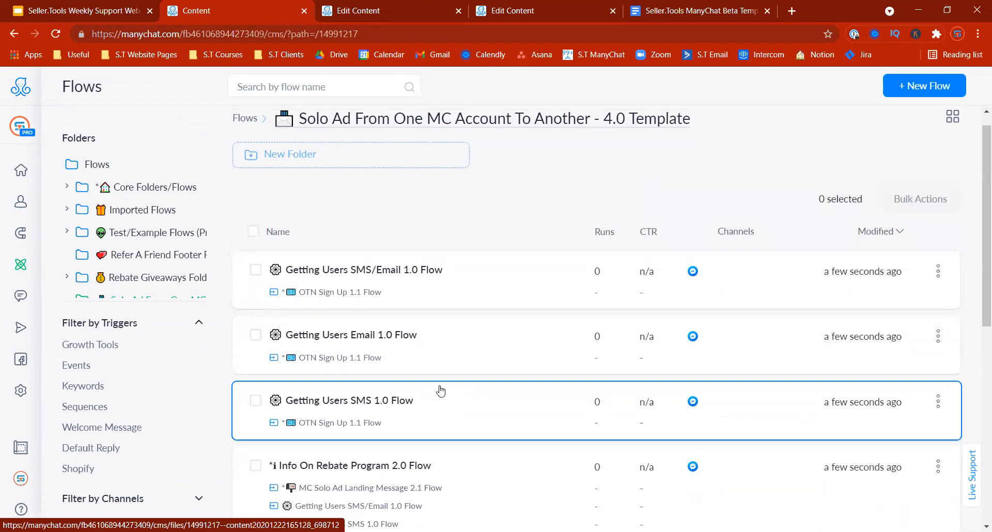
scroll(978, 300, "down", 2)
left_click_drag(976, 296, 976, 187)
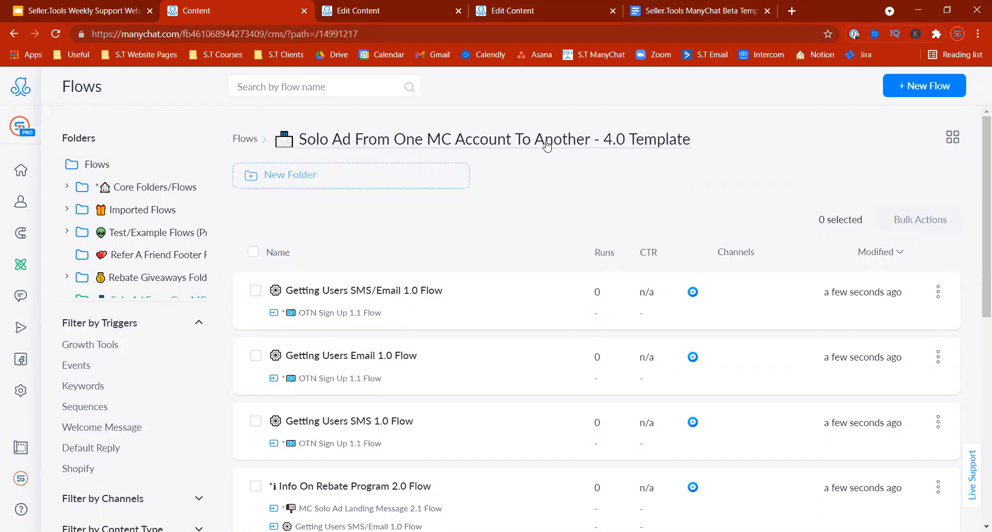
scroll(978, 131, "down", 3)
scroll(978, 132, "up", 3)
left_click(244, 138)
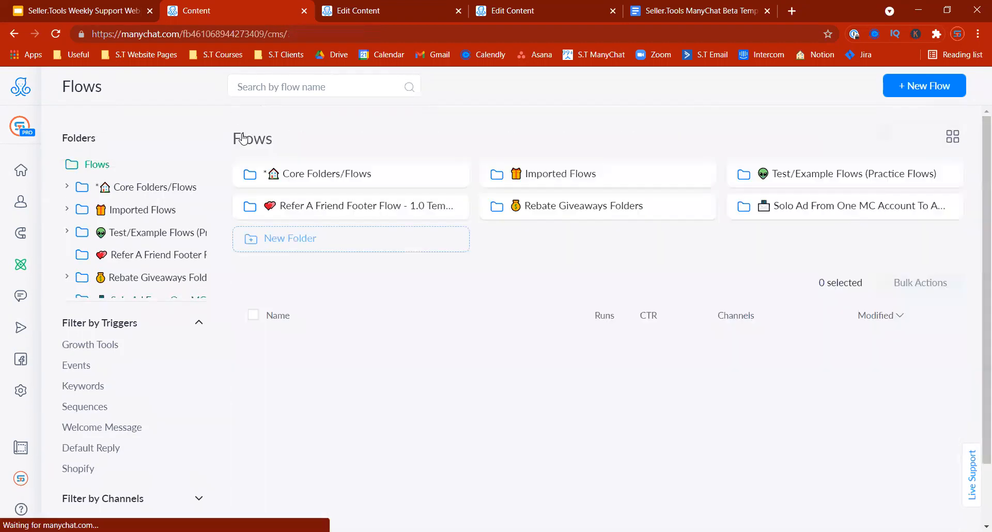
left_click(953, 206)
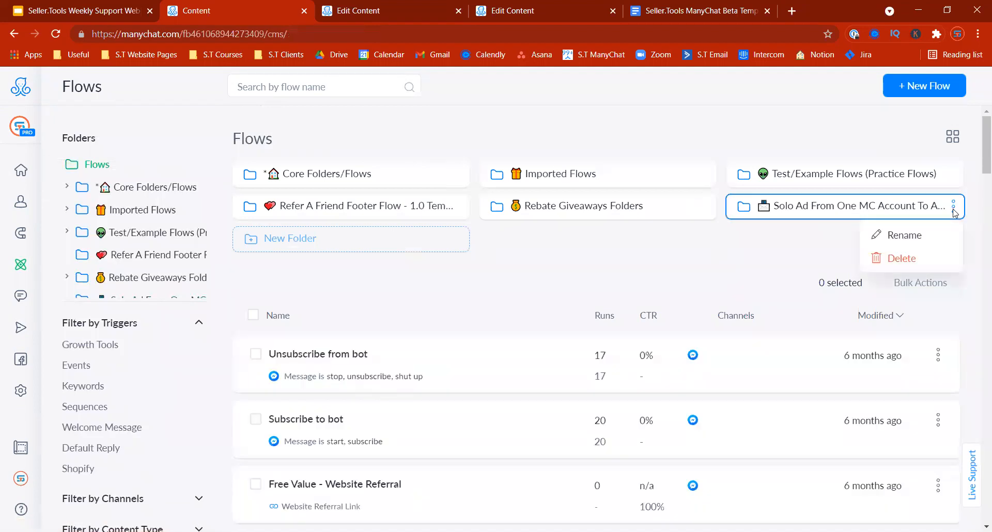
left_click(797, 252)
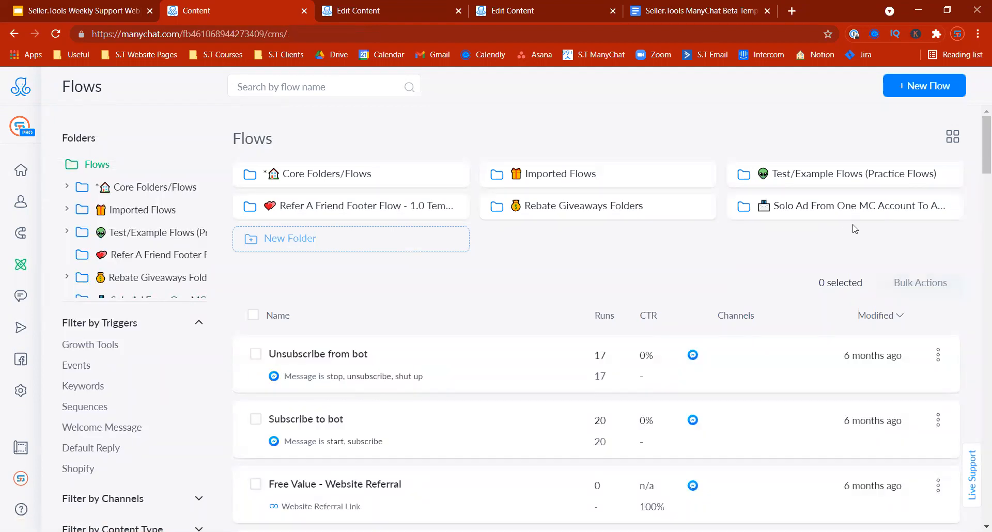
left_click(857, 217)
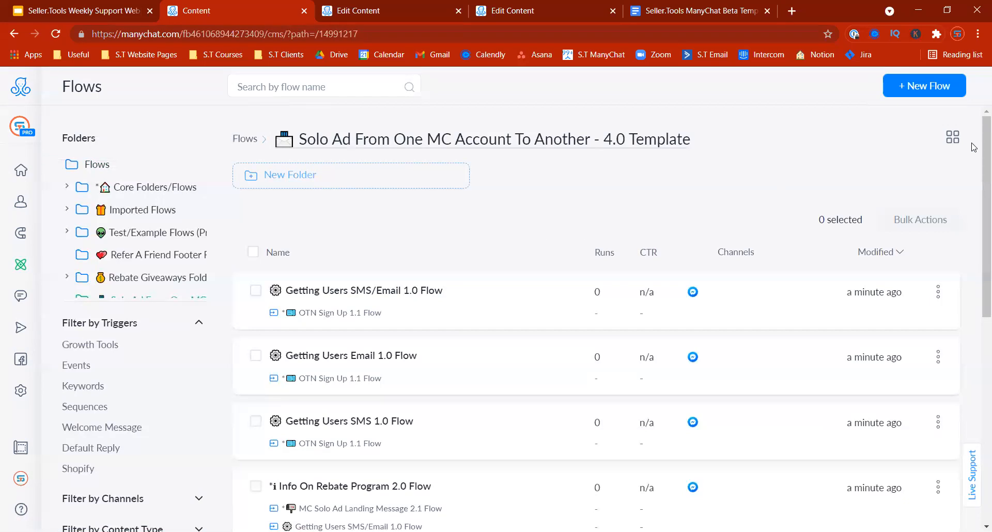
scroll(976, 238, "down", 3)
scroll(977, 240, "down", 5)
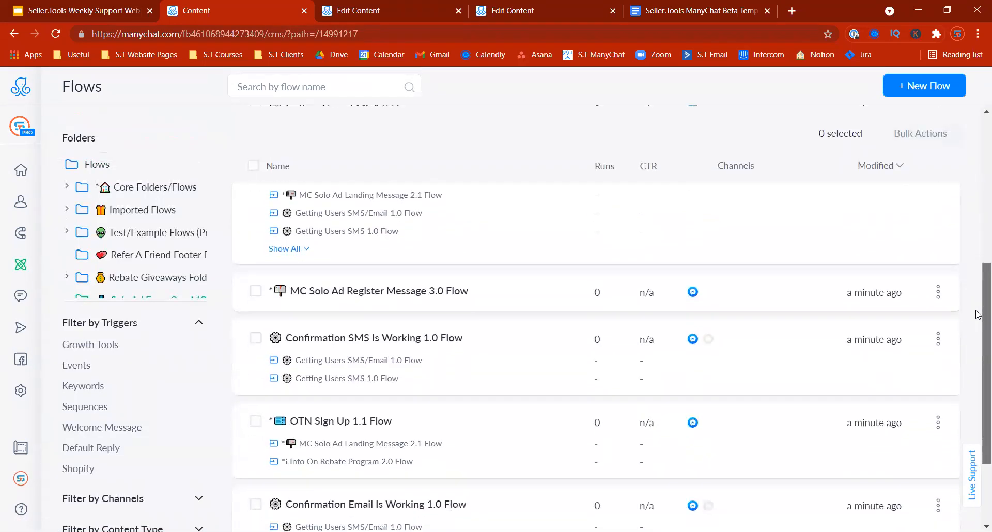
scroll(978, 353, "up", 5)
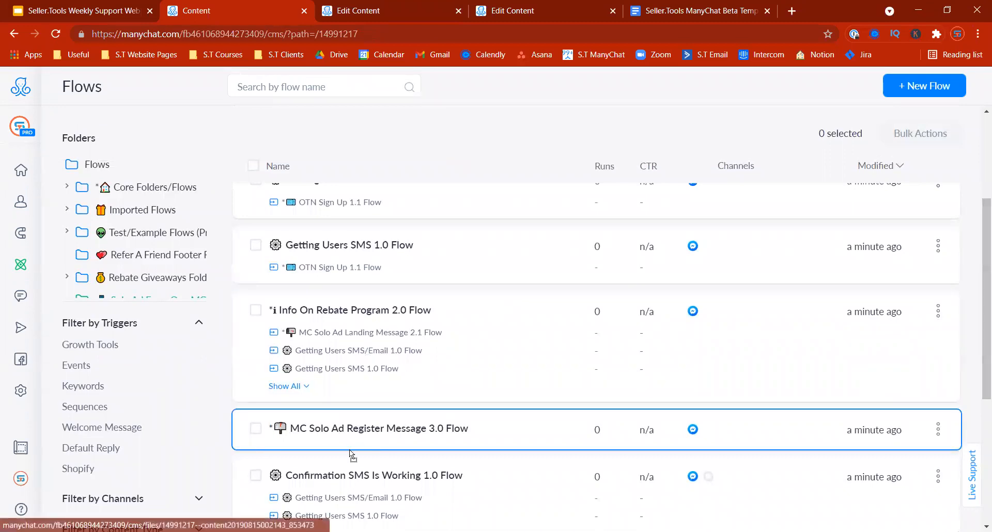
left_click_drag(332, 428, 98, 165)
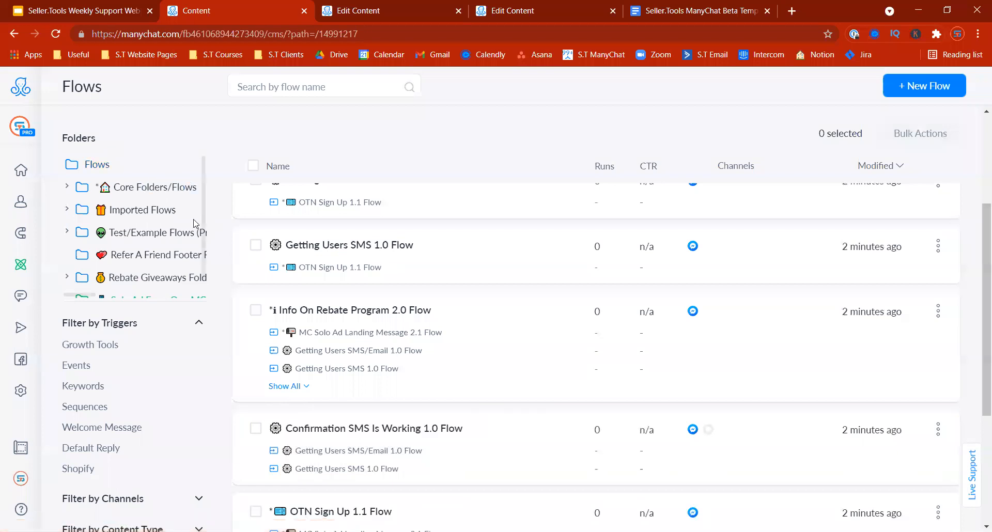
scroll(879, 259, "up", 3)
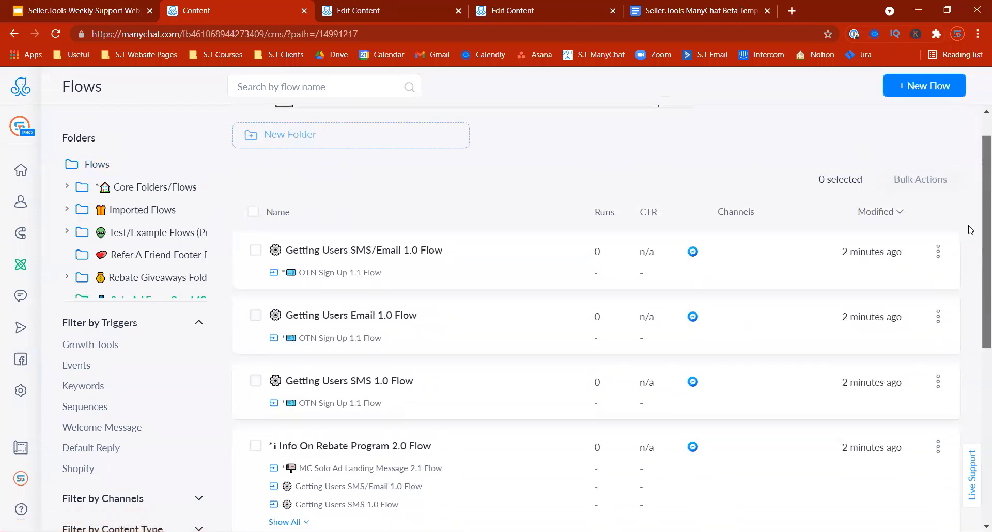
scroll(971, 230, "up", 1)
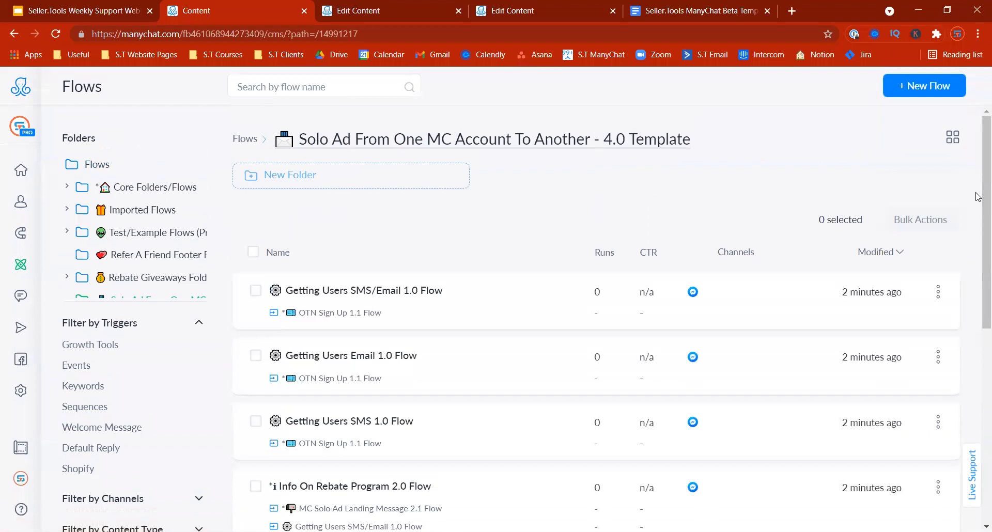
scroll(978, 207, "down", 4)
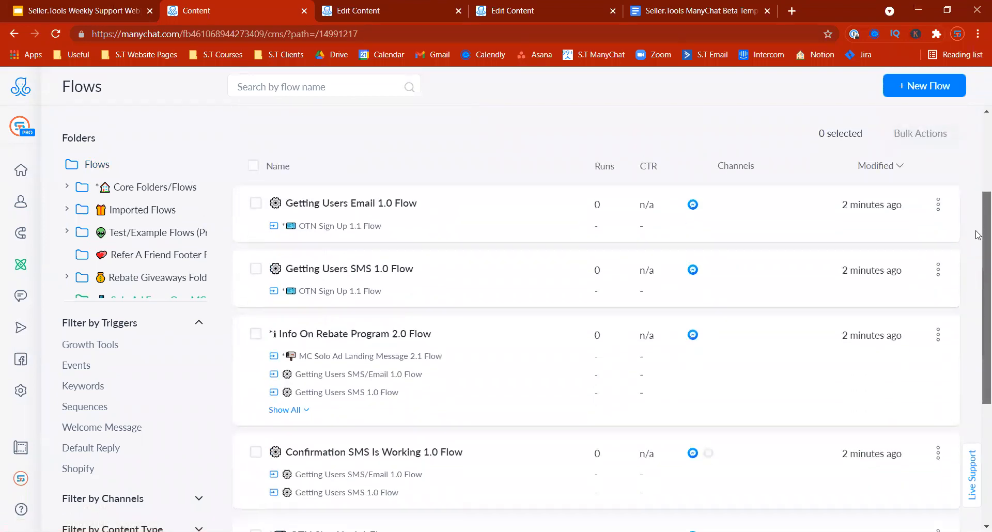
scroll(978, 266, "down", 4)
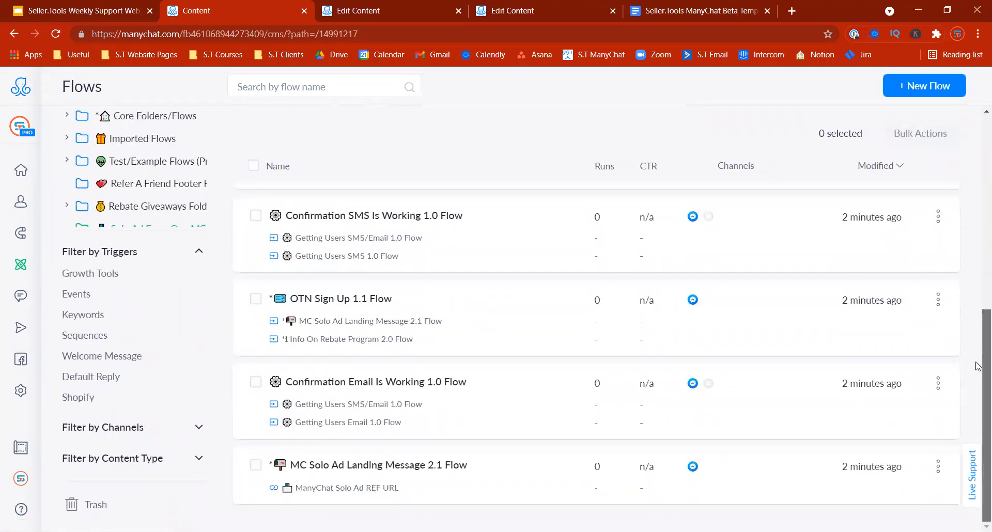
left_click_drag(985, 338, 979, 167)
Step: Create Page A and Page B folders, then move MC Solo Ad Register Message 3.0 Flow into Page A
left_click(252, 141)
left_click(408, 243)
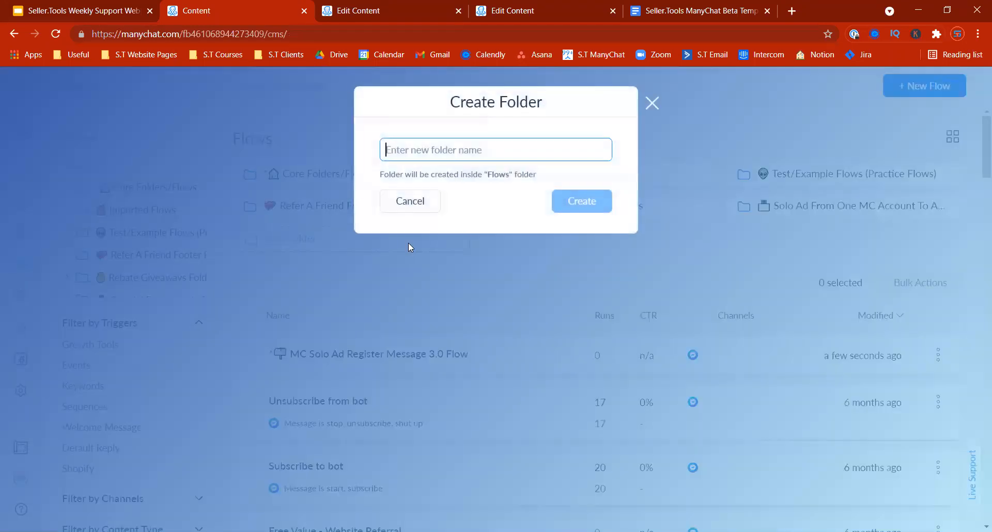
type("Page ")
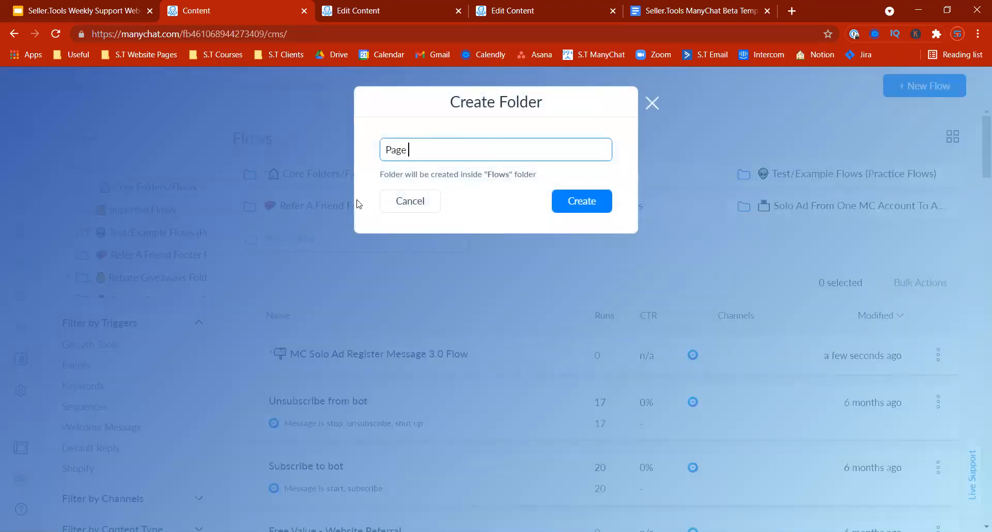
type("!A")
key("Return")
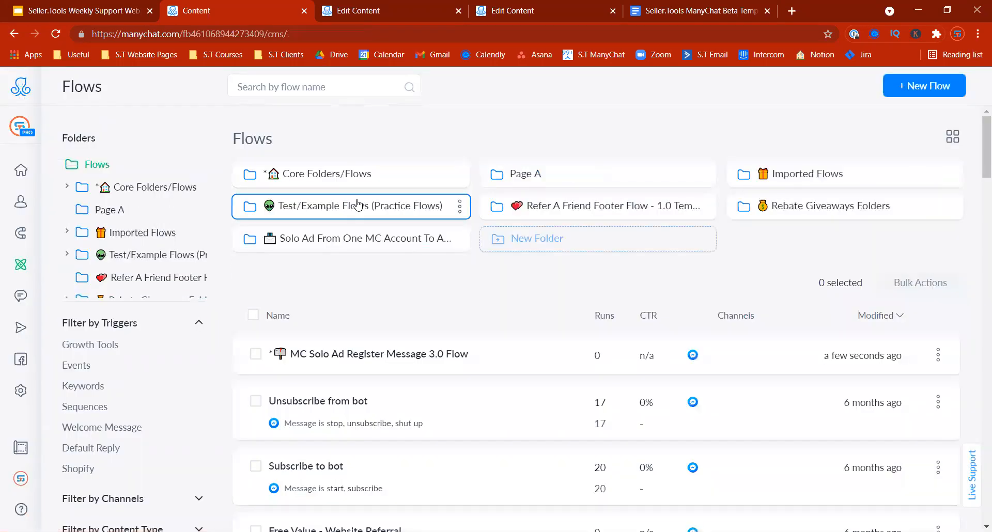
left_click(536, 243)
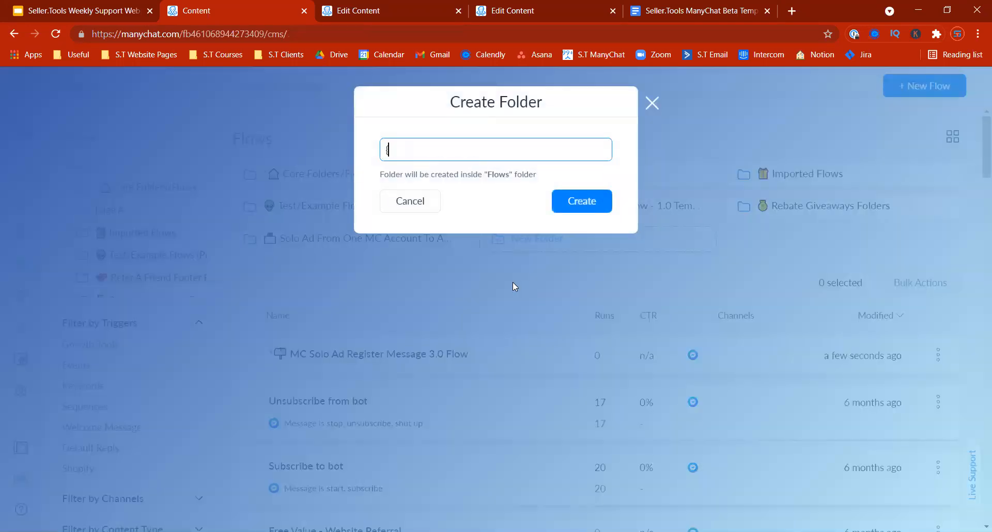
type("Page B")
key("Return")
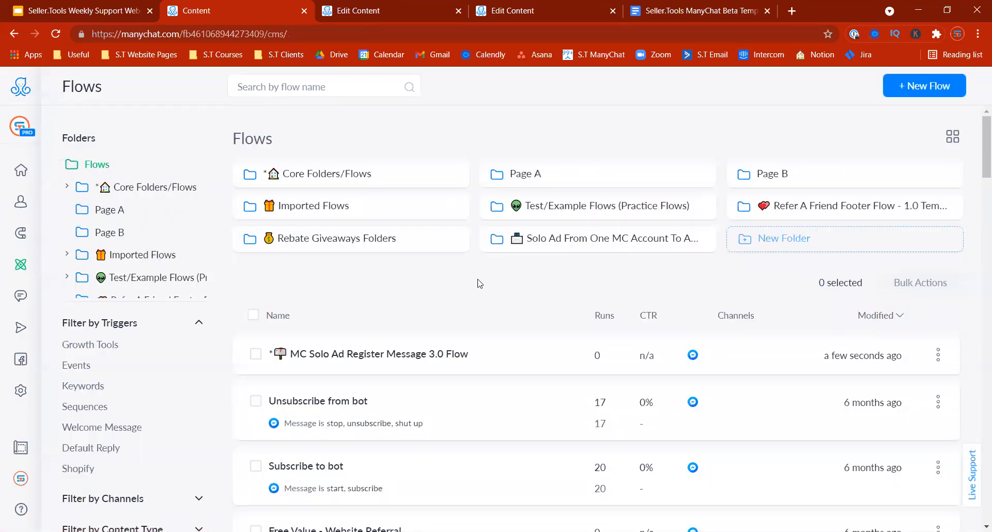
left_click_drag(550, 227, 552, 181)
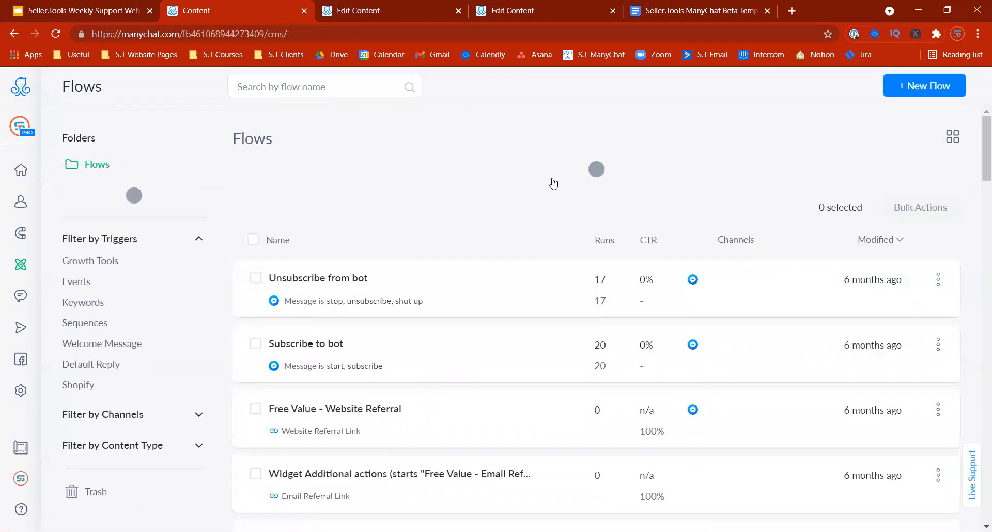
left_click(527, 176)
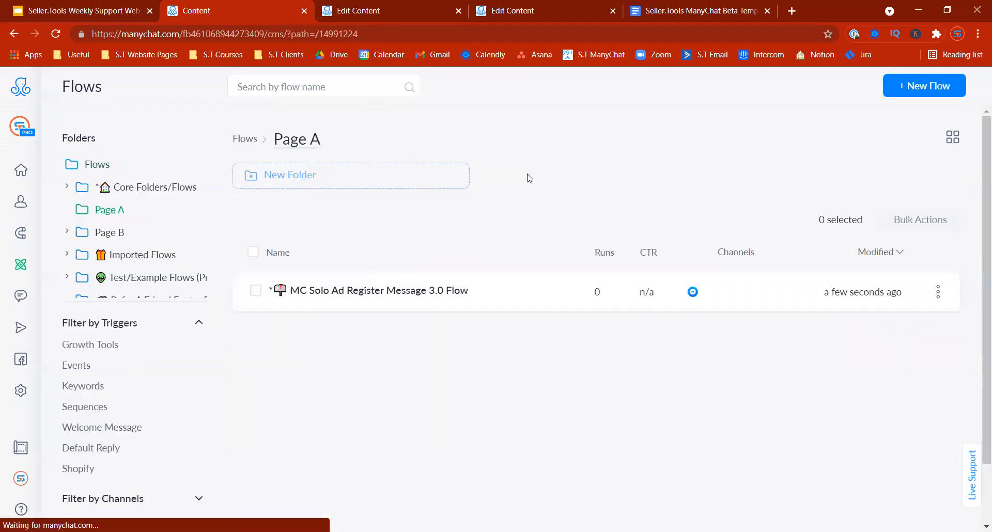
Step: Open the MC Solo Ad Register Message 3.0 Flow, hide its statistics, and inspect the register message
left_click(377, 290)
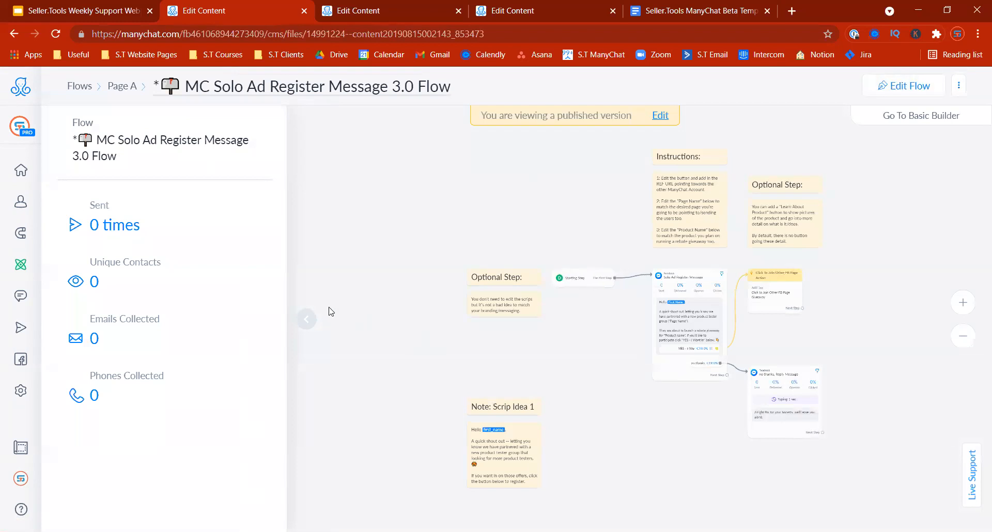
left_click(306, 319)
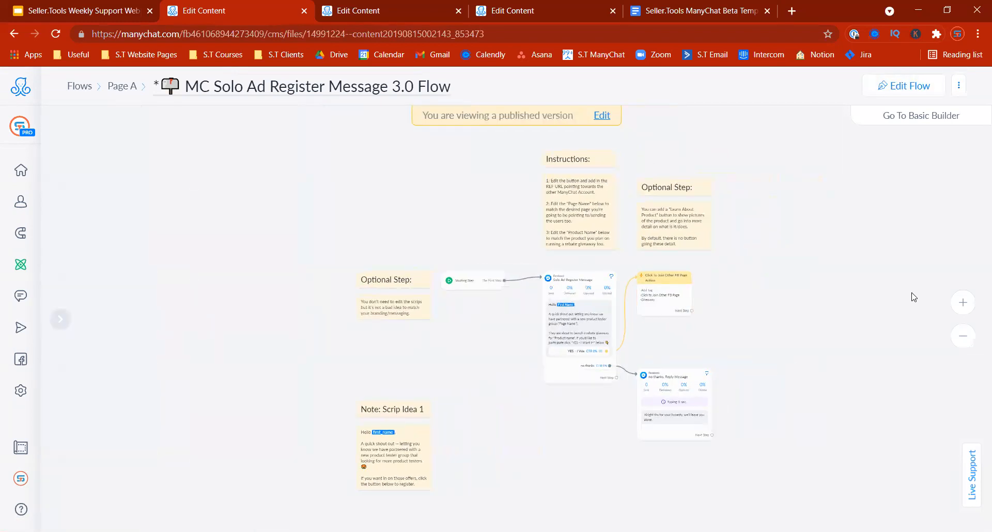
scroll(622, 328, "up", 5)
left_click_drag(438, 352, 390, 363)
left_click(565, 355)
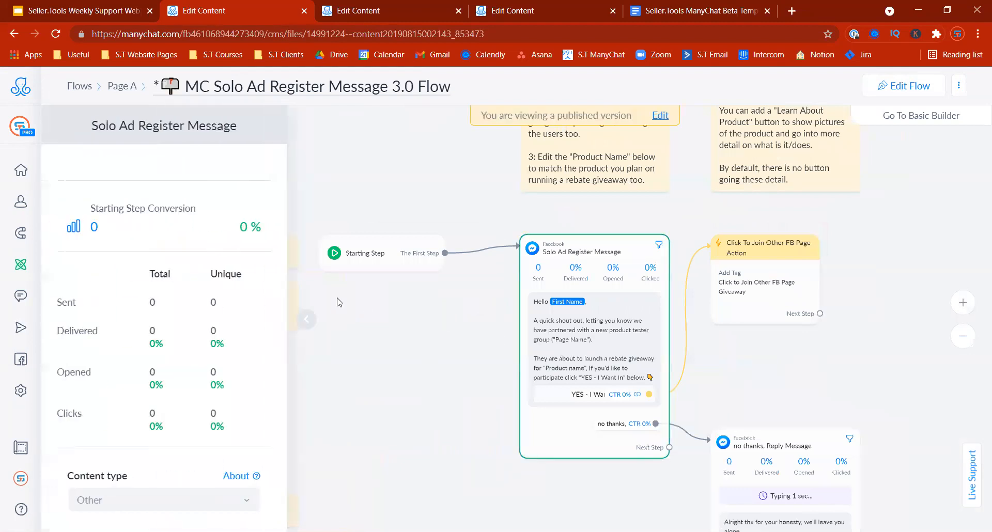
scroll(286, 310, "down", 4)
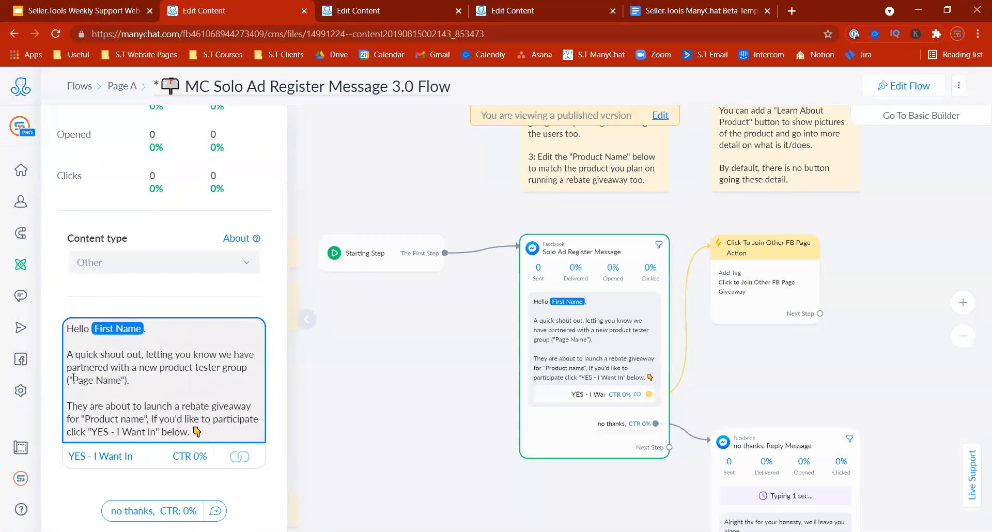
Step: Select the ("Page Name") placeholder text and switch the flow into edit mode
left_click_drag(68, 381, 127, 381)
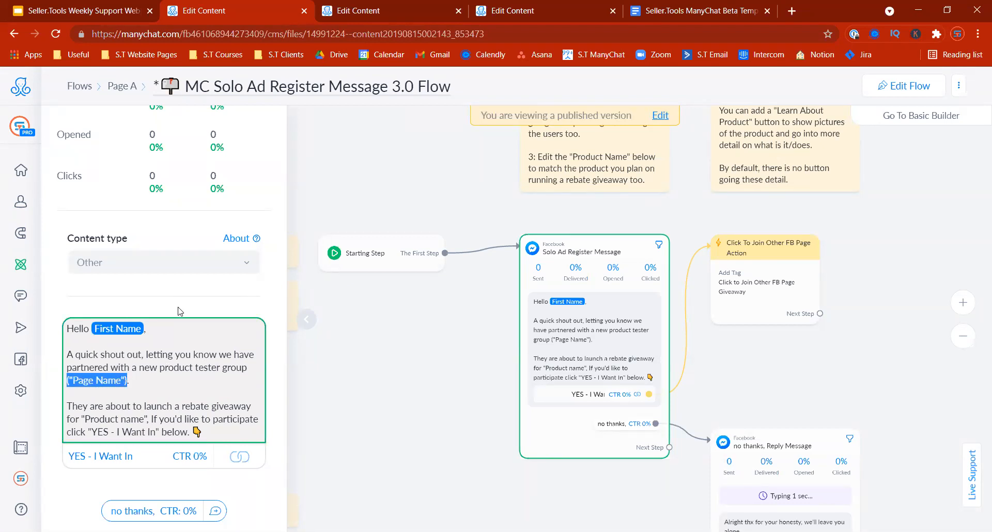
left_click(126, 378)
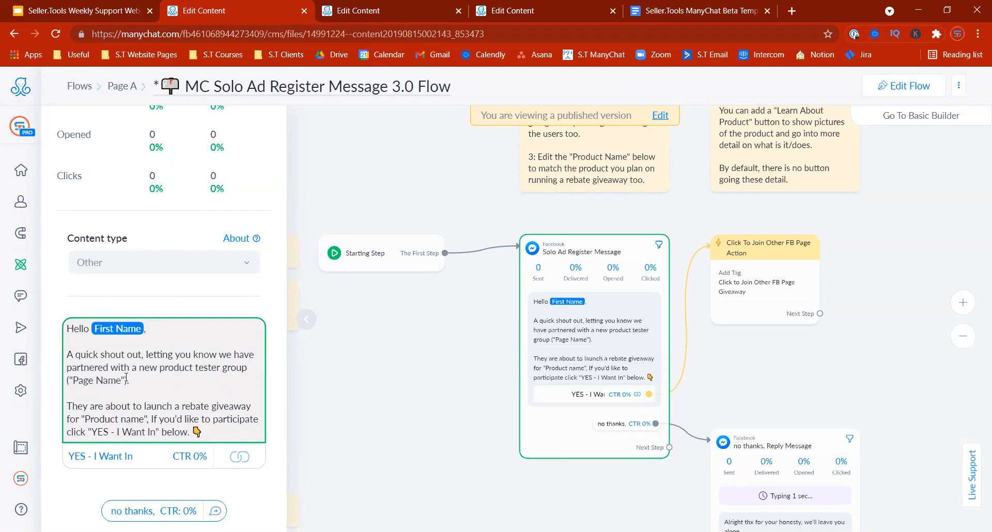
left_click_drag(126, 377, 73, 376)
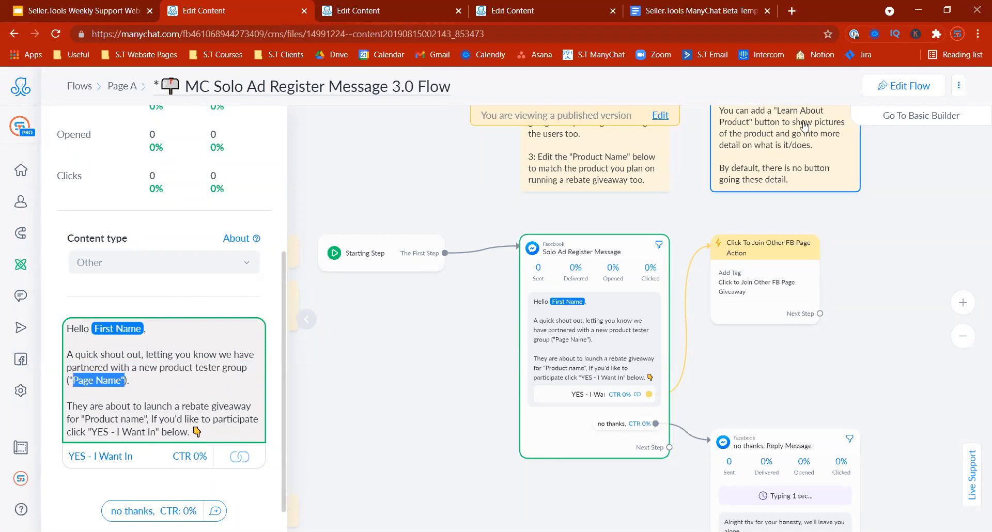
left_click(912, 86)
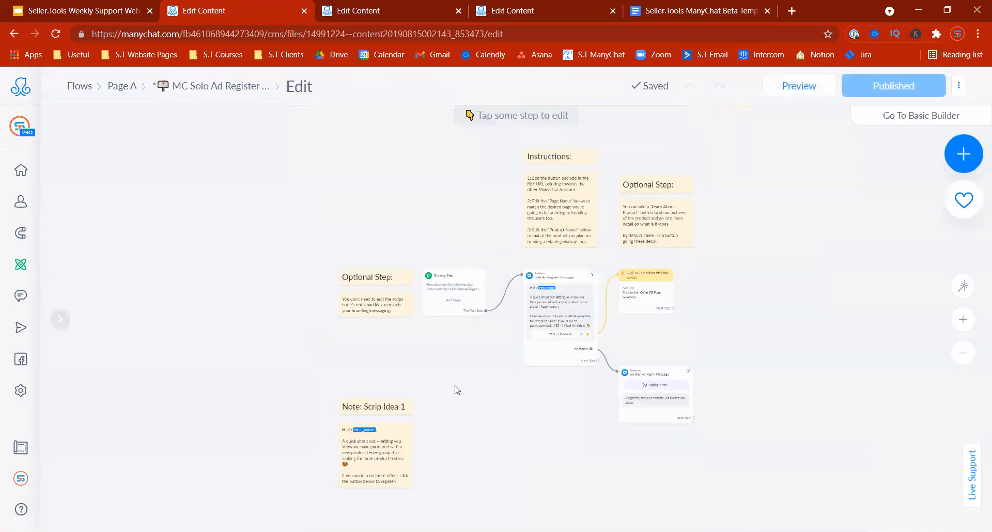
Step: Replace ("Page Name") in the register message with Seller.Tools
left_click(559, 316)
left_click_drag(160, 306, 100, 301)
type("S")
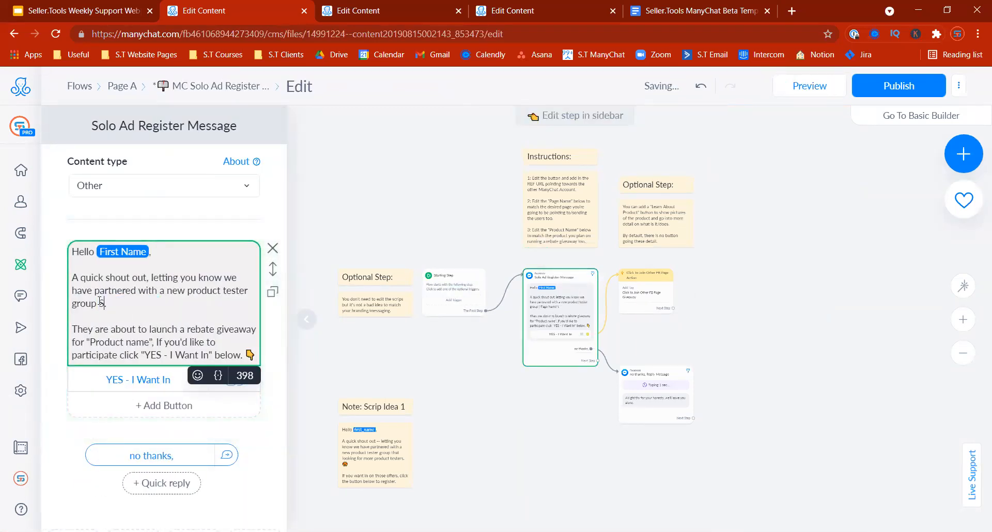
type("eller.Tools")
Step: Select the existing website address of the YES - I Want In button
left_click(146, 379)
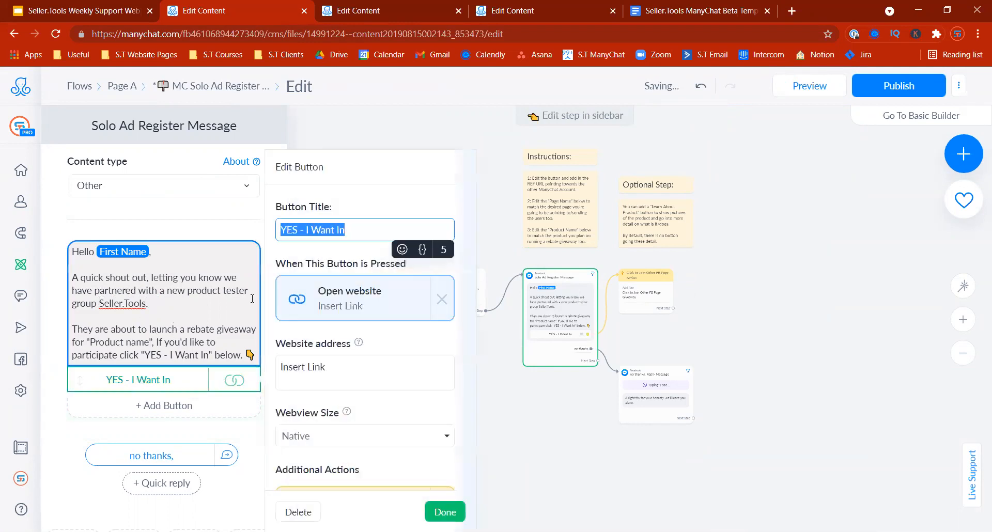
left_click(351, 362)
key("ctrl+a")
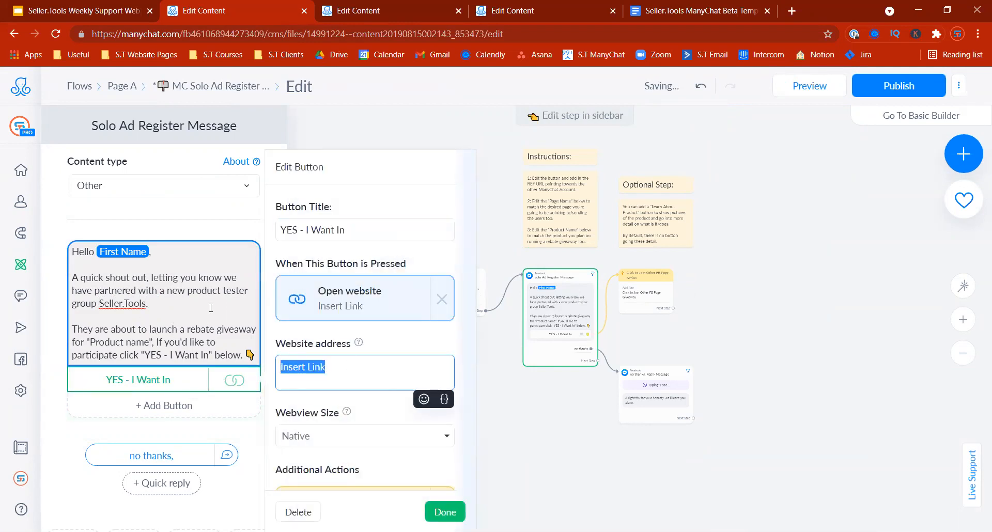
Step: Close the editors and browse to the Solo Ad template folder inside Page B's Flows
left_click(756, 285)
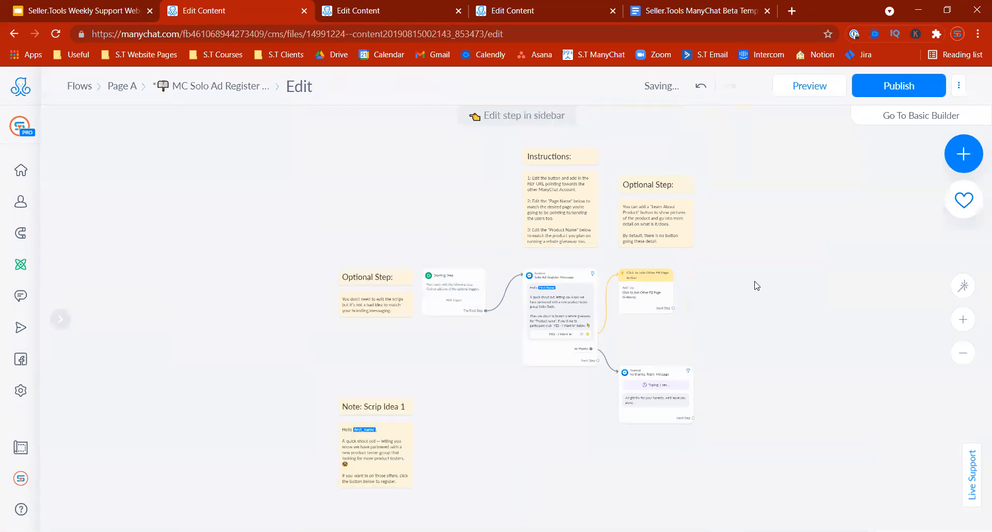
left_click(386, 21)
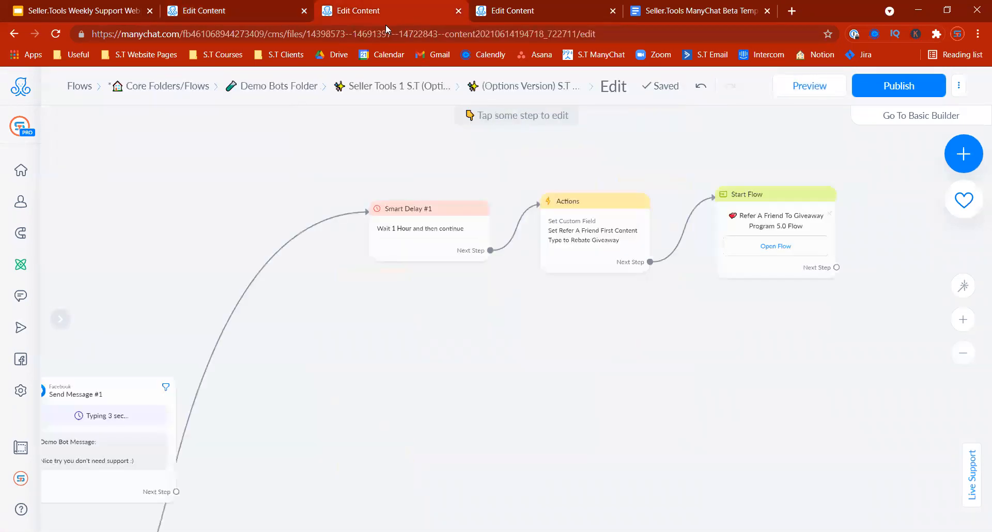
left_click(19, 266)
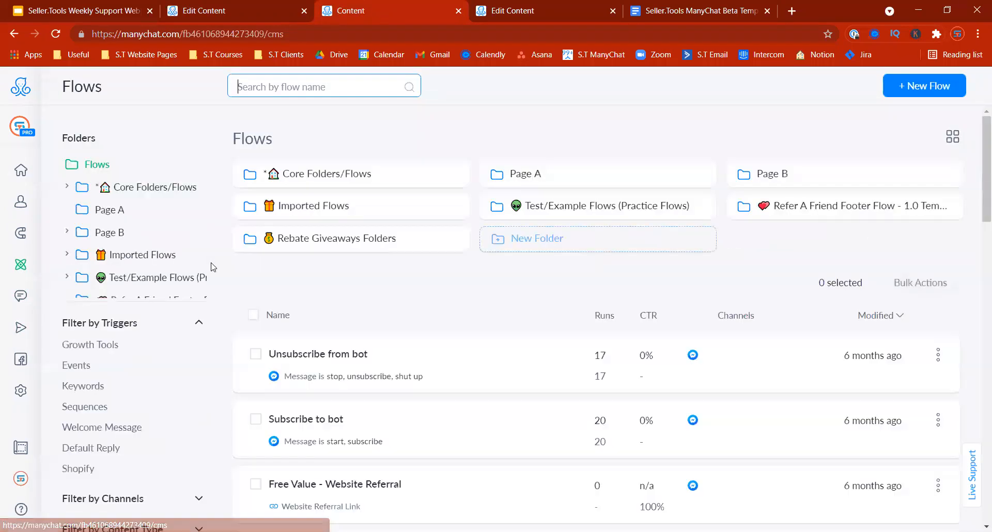
left_click(802, 178)
left_click(411, 189)
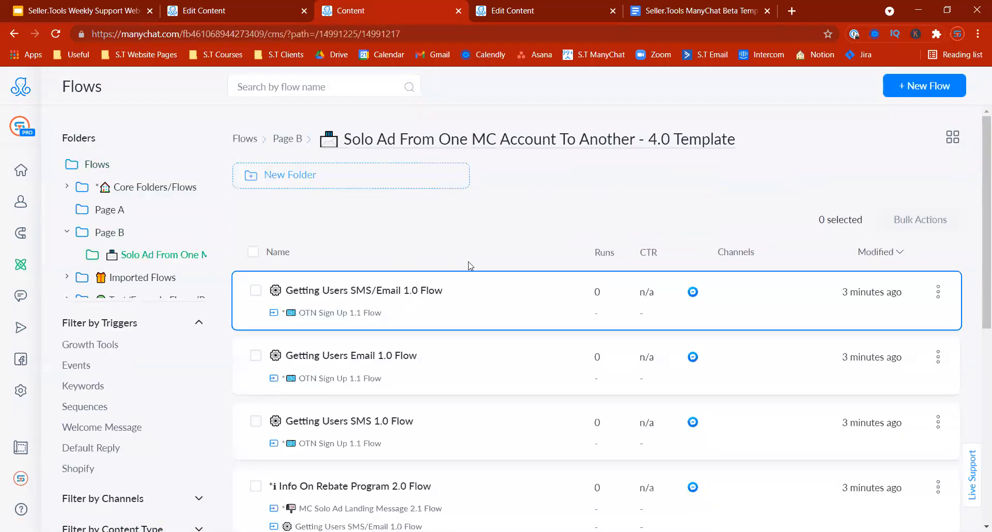
scroll(976, 357, "down", 4)
scroll(976, 359, "down", 3)
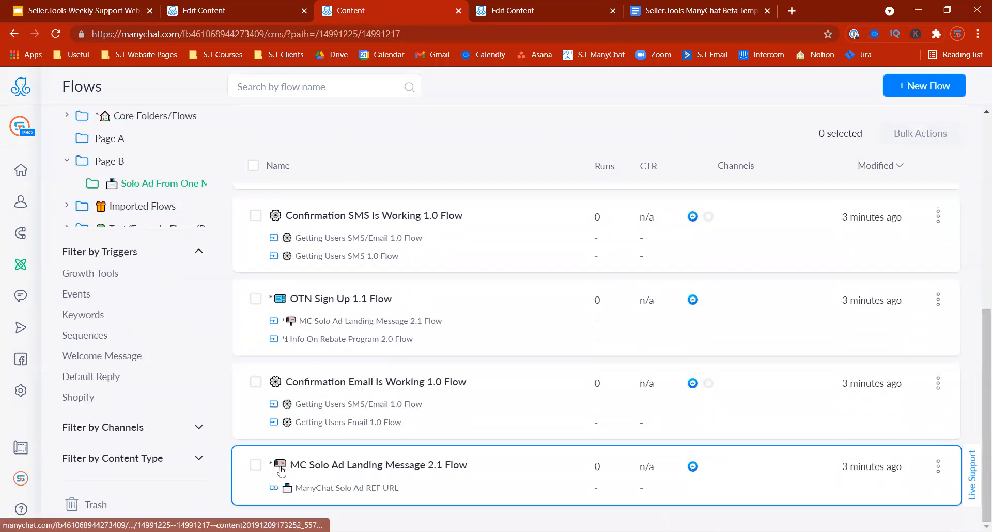
Step: Open the MC Solo Ad Landing Message 2.1 Flow and copy its Solo Ad REF URL Messenger link
left_click(294, 20)
key("ctrl+Tab")
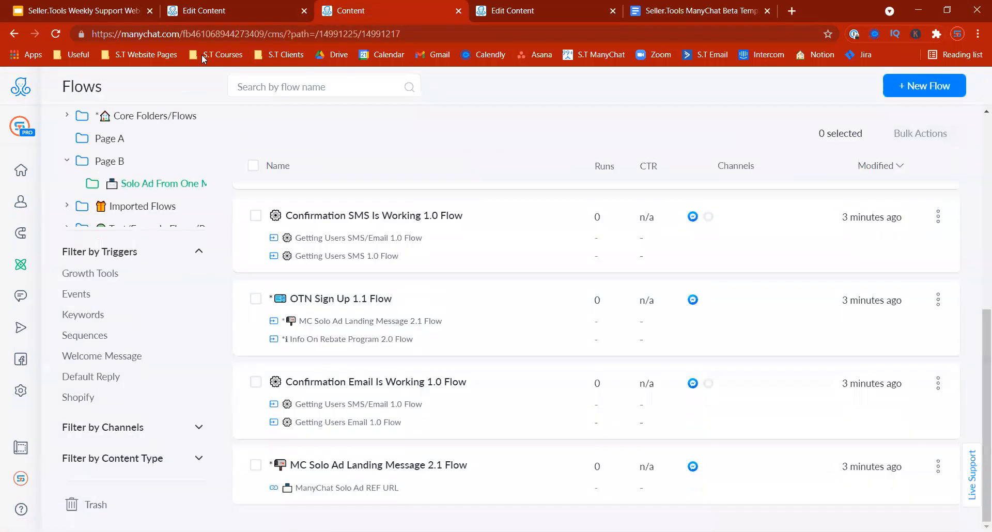
left_click(323, 468)
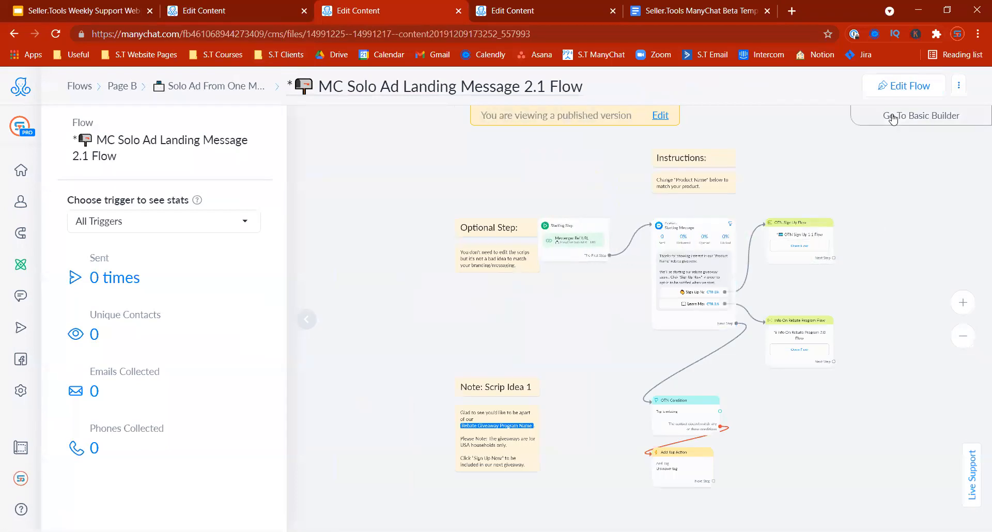
left_click(904, 86)
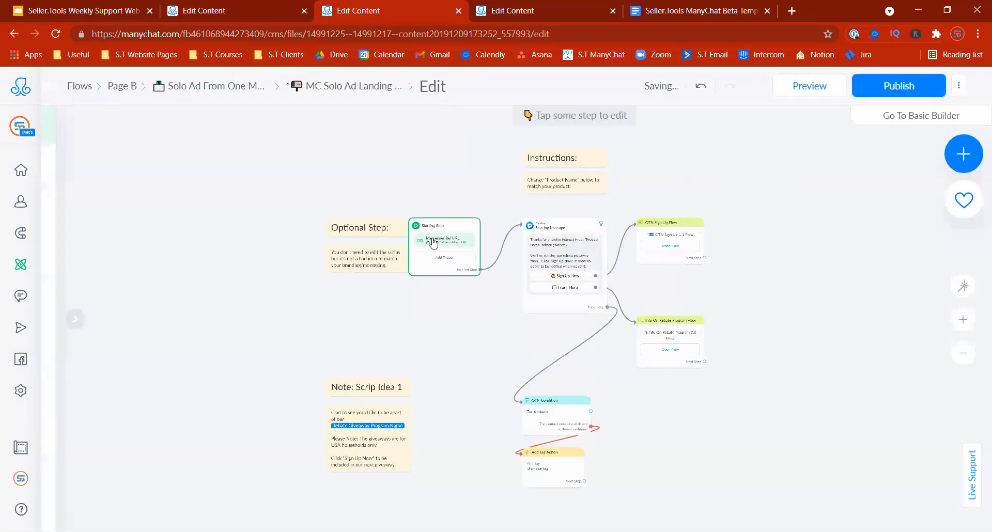
left_click(444, 240)
left_click(159, 230)
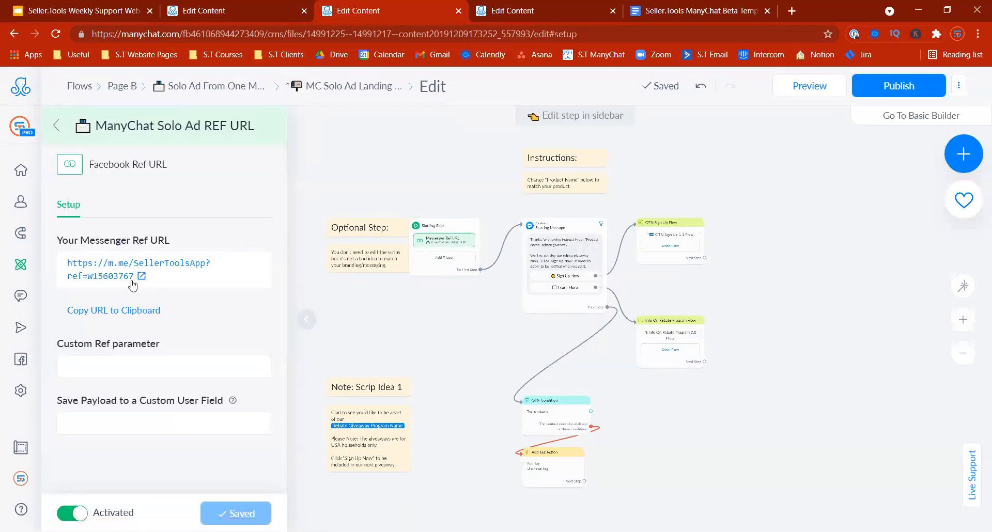
left_click(101, 312)
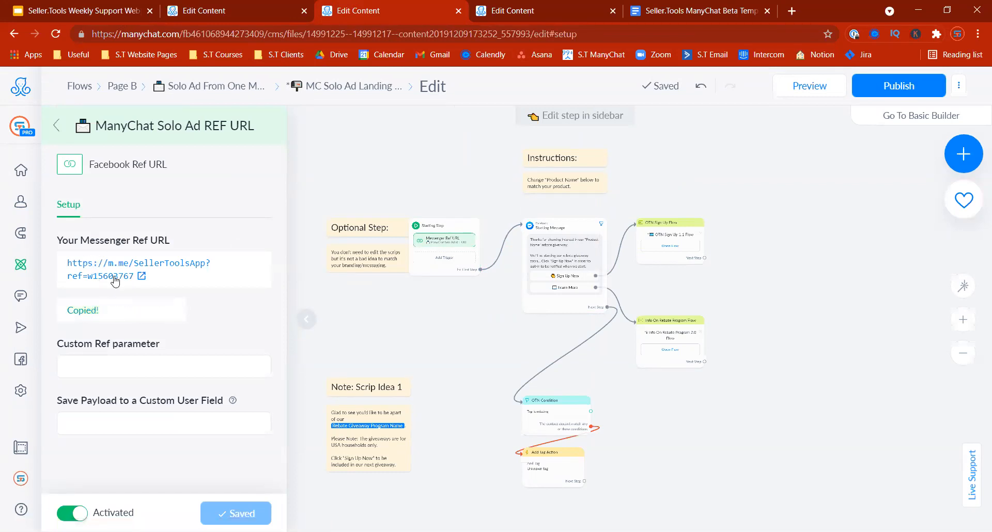
left_click(225, 19)
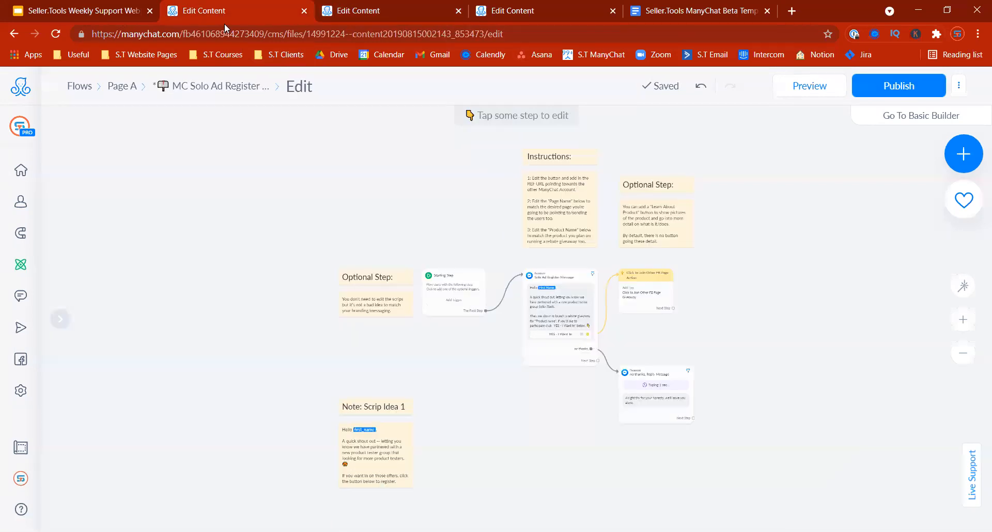
Step: Set the YES - I Want In button's website address to Page B's ref URL and publish
left_click(561, 336)
left_click(347, 361)
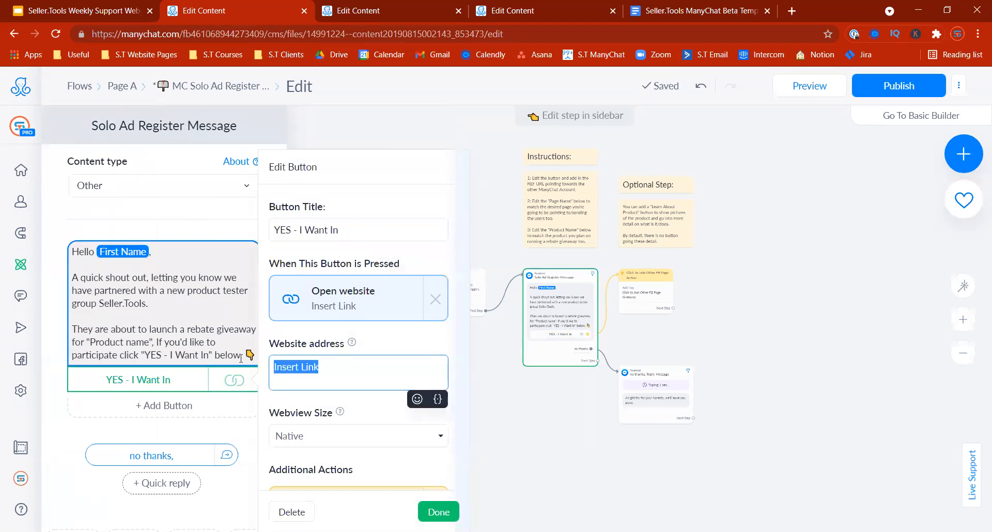
left_click(438, 512)
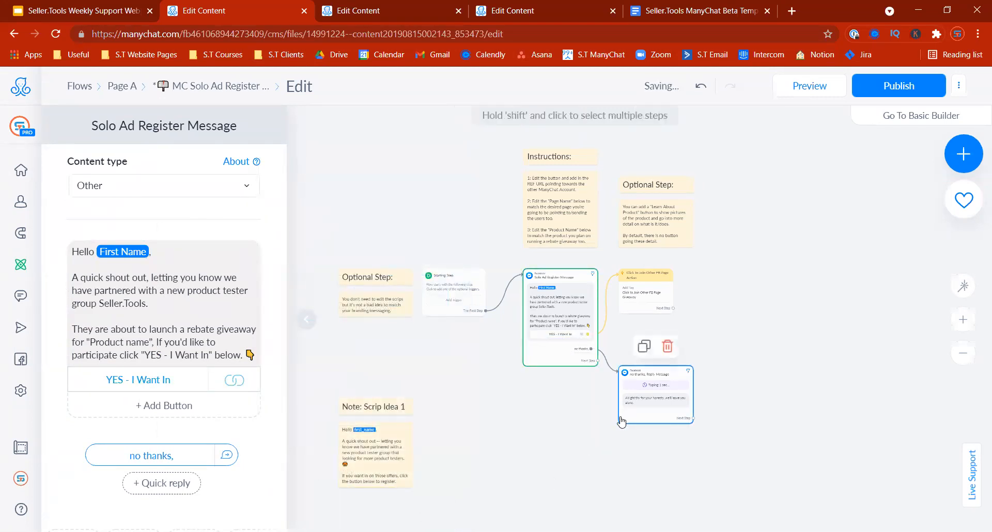
left_click(766, 297)
left_click(886, 87)
Step: Reopen the Solo Ad Register Message step for editing
left_click(579, 307)
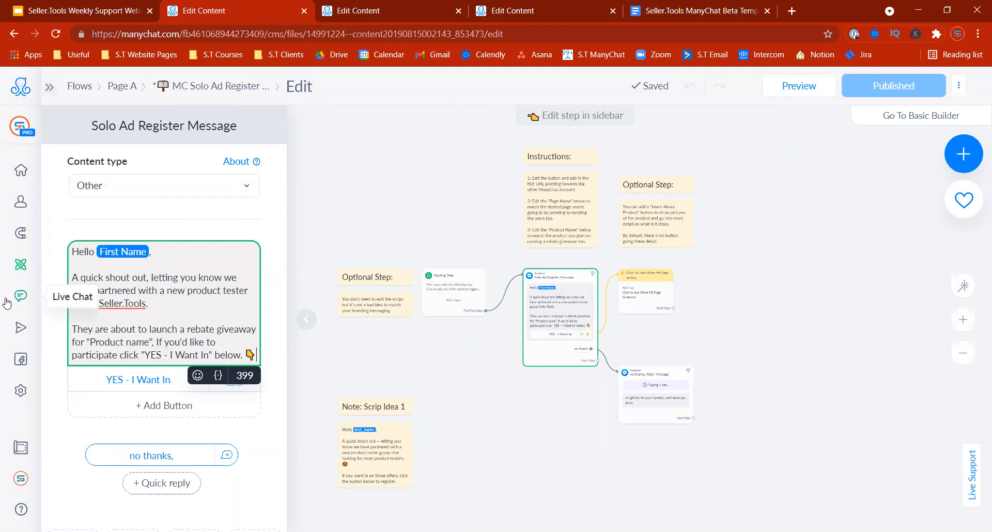
mouse_move(25, 327)
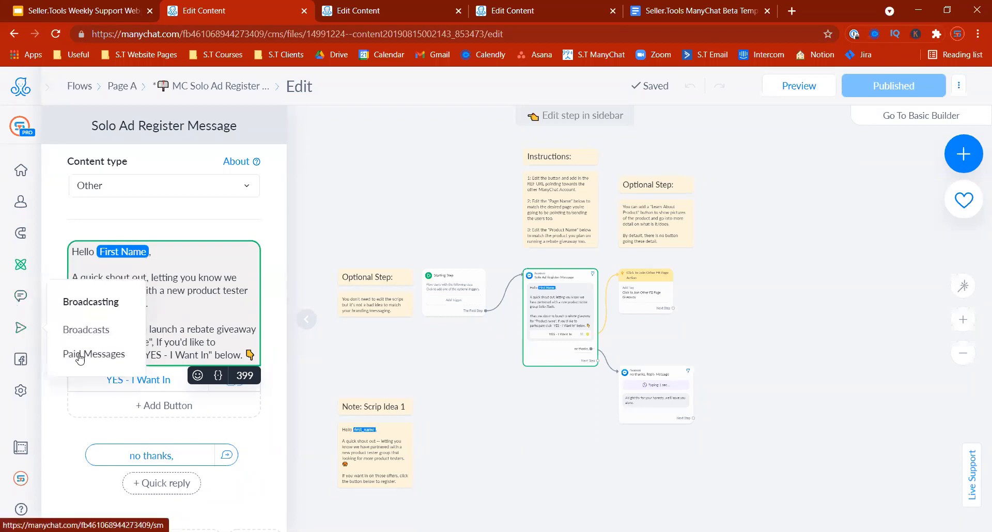
left_click(438, 416)
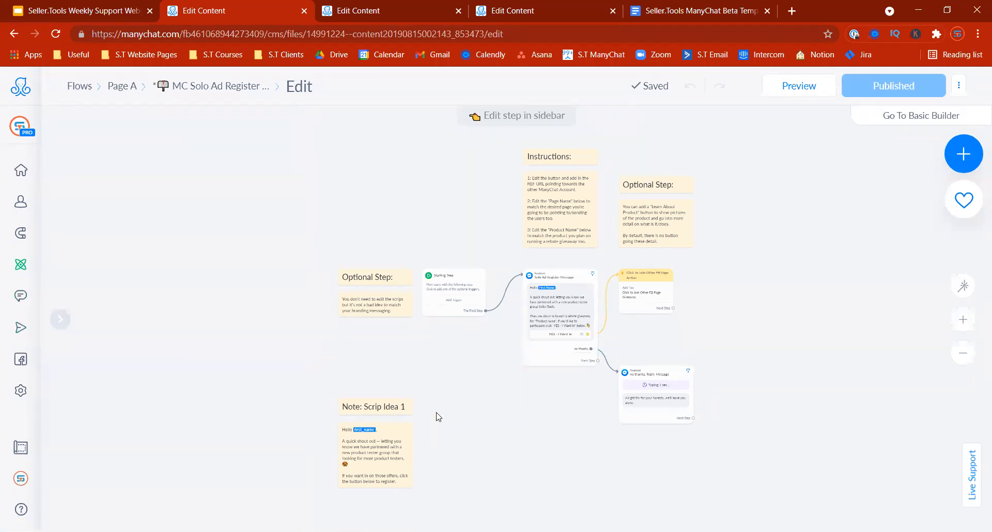
left_click(546, 306)
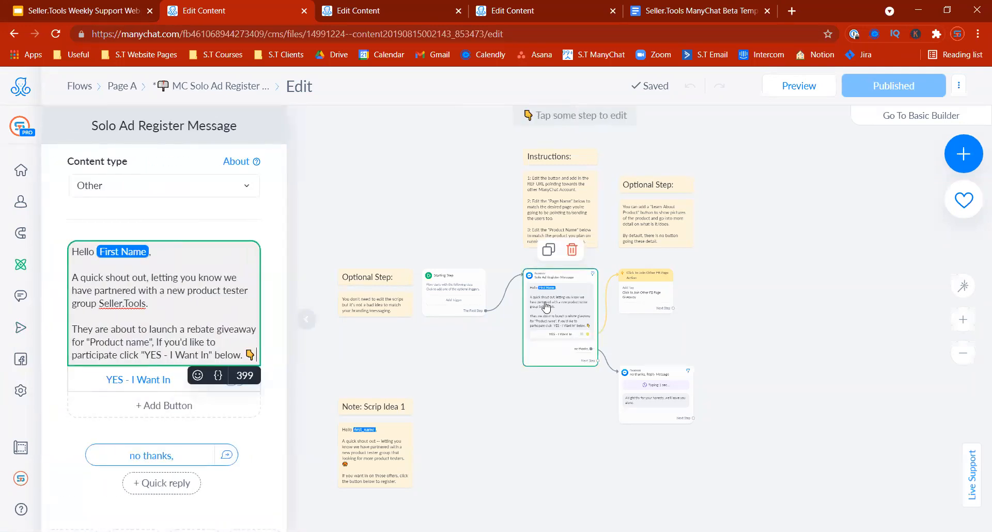
left_click(505, 413)
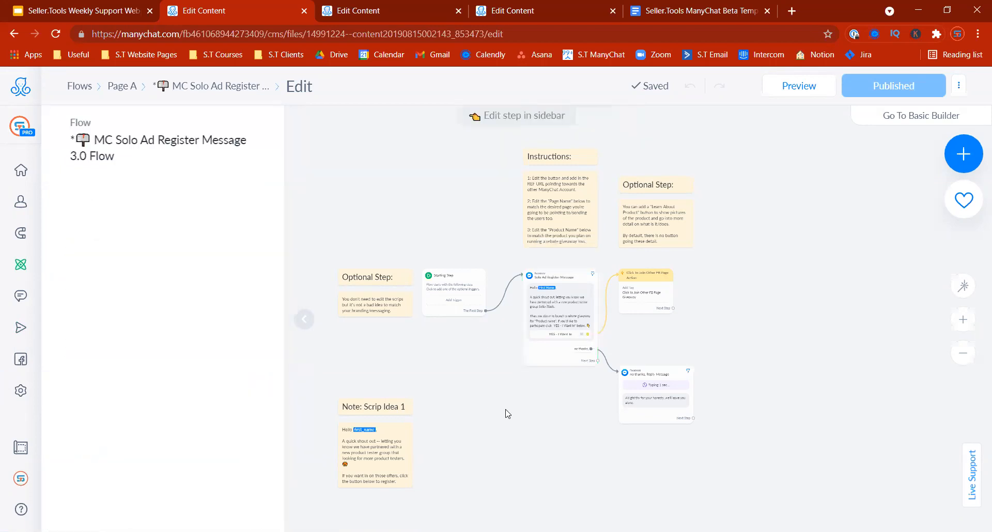
left_click(575, 294)
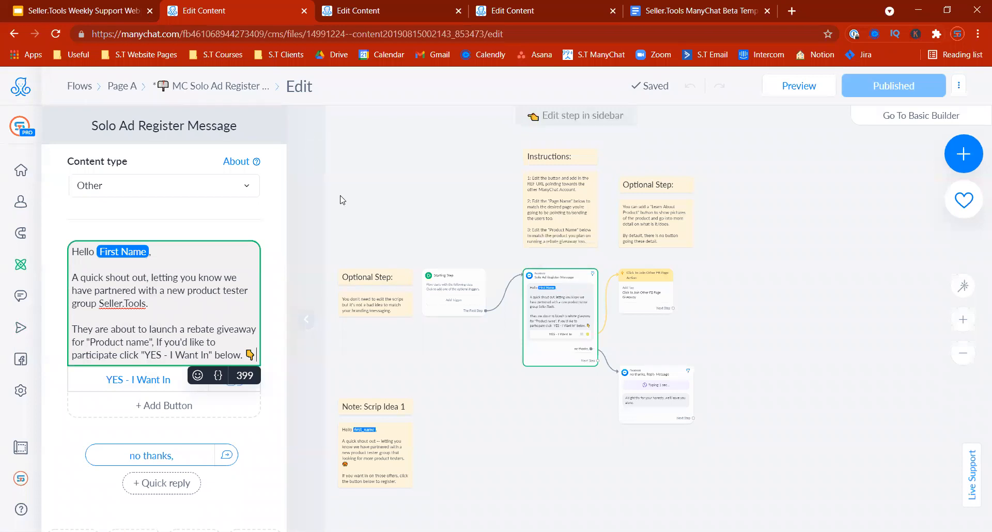
Step: Add a Send SMS step below the flow containing the register message text
left_click(964, 153)
left_click(840, 279)
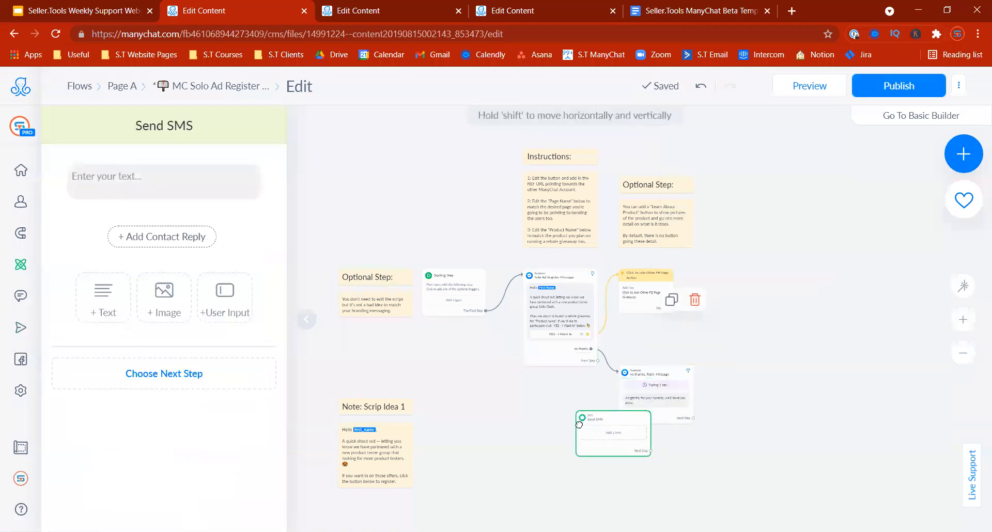
left_click(540, 412)
left_click(540, 293)
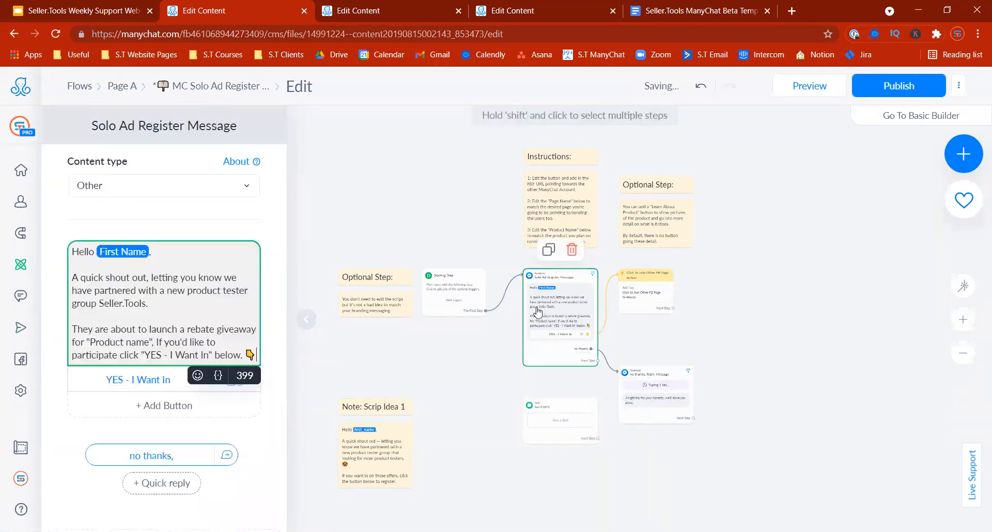
left_click_drag(75, 255, 256, 357)
left_click(544, 422)
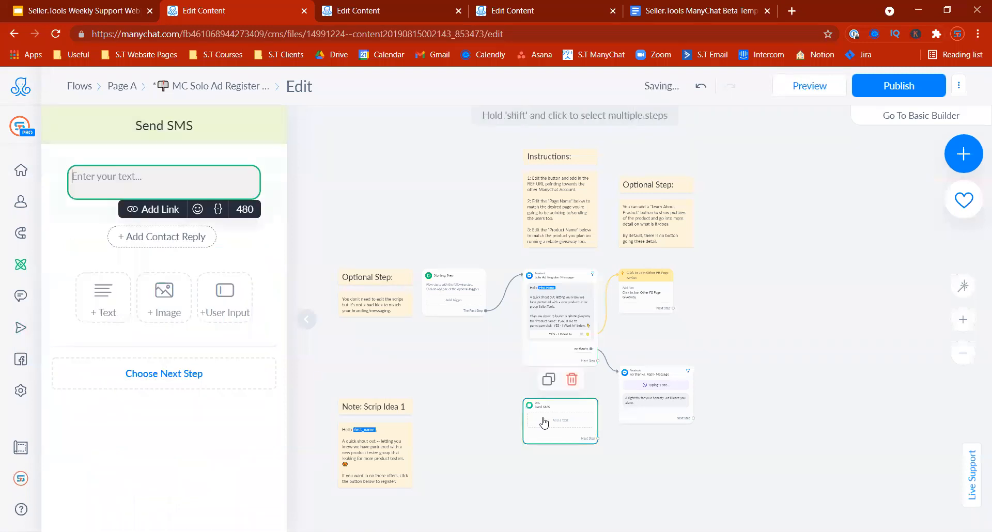
key("ctrl+v")
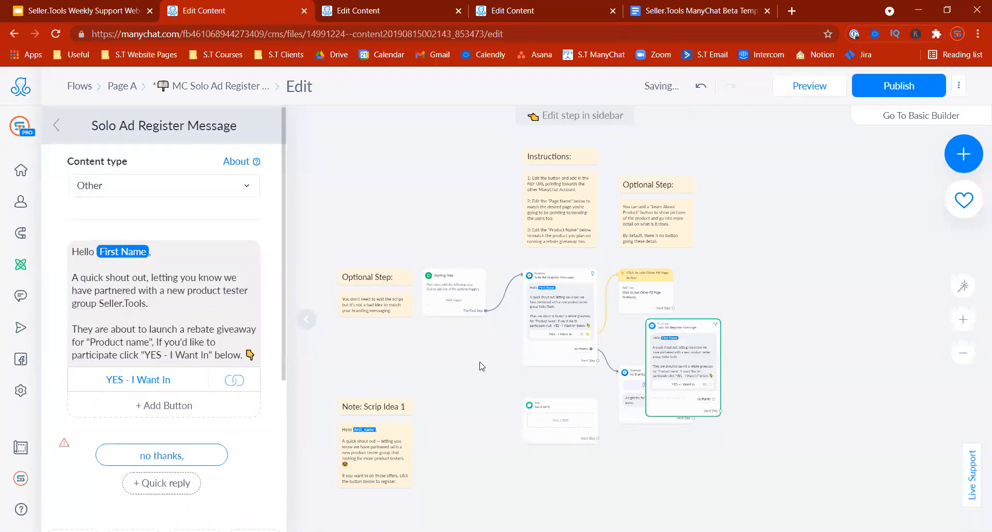
left_click(70, 256)
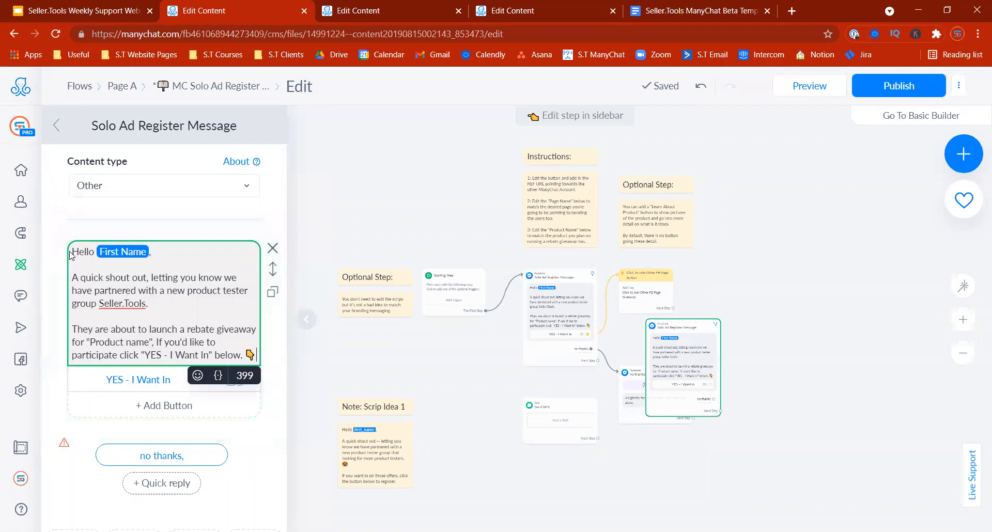
key("ctrl+a")
key("ctrl+c")
left_click(579, 427)
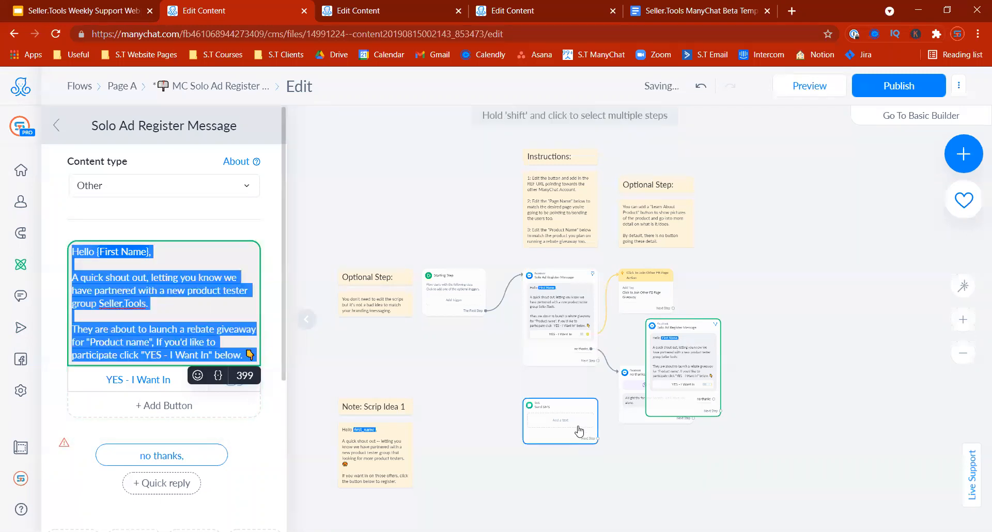
key("ctrl+v")
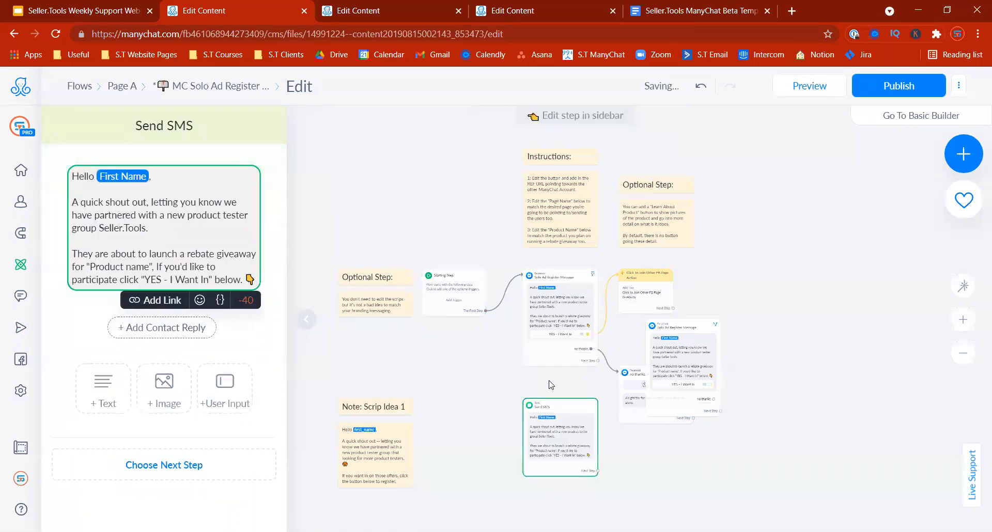
Step: Give the SMS an Open website link using the YES button's ref URL
left_click(156, 300)
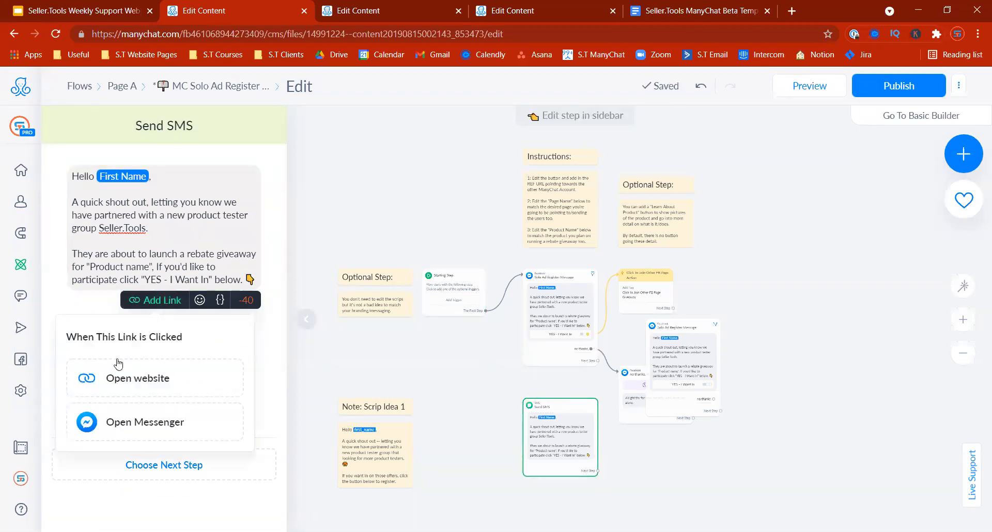
left_click(130, 382)
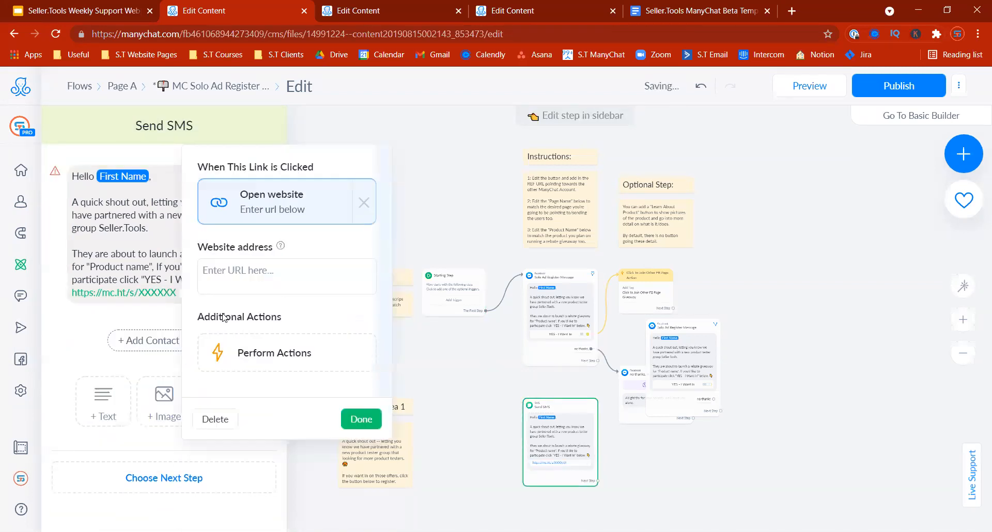
left_click(564, 336)
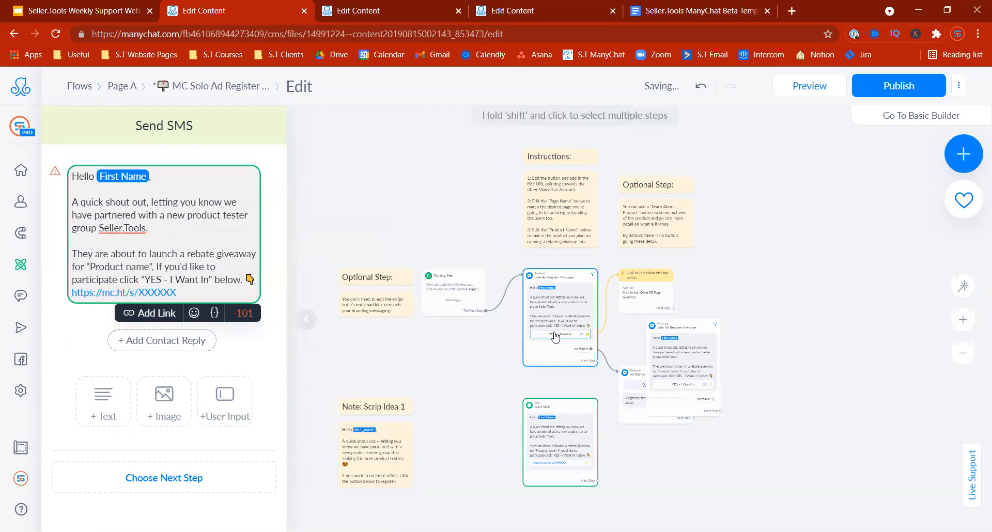
left_click(562, 335)
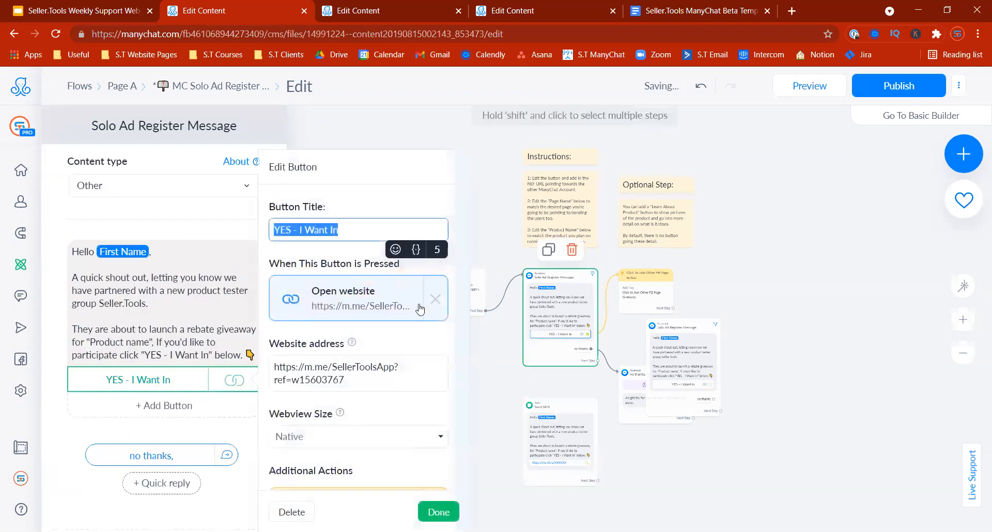
left_click(346, 371)
key("ctrl+a")
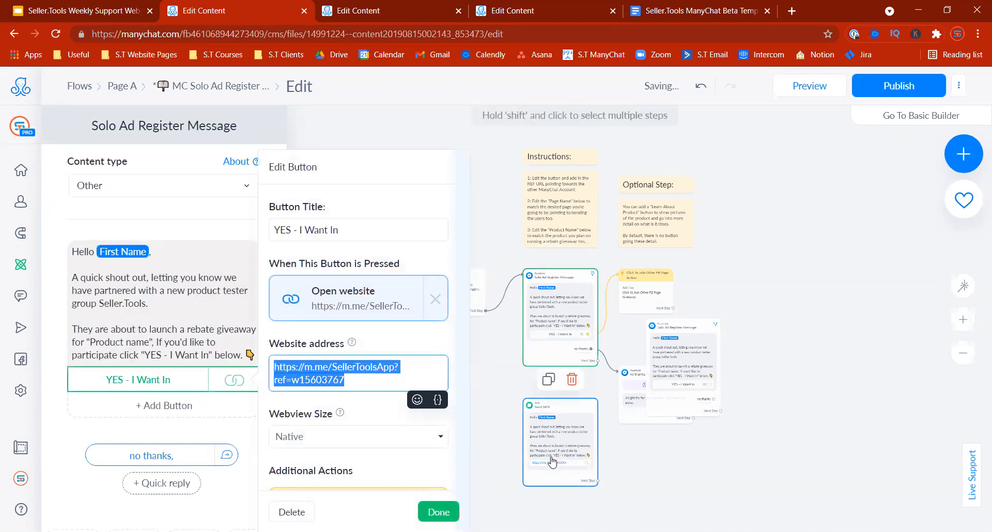
left_click(552, 462)
left_click(142, 293)
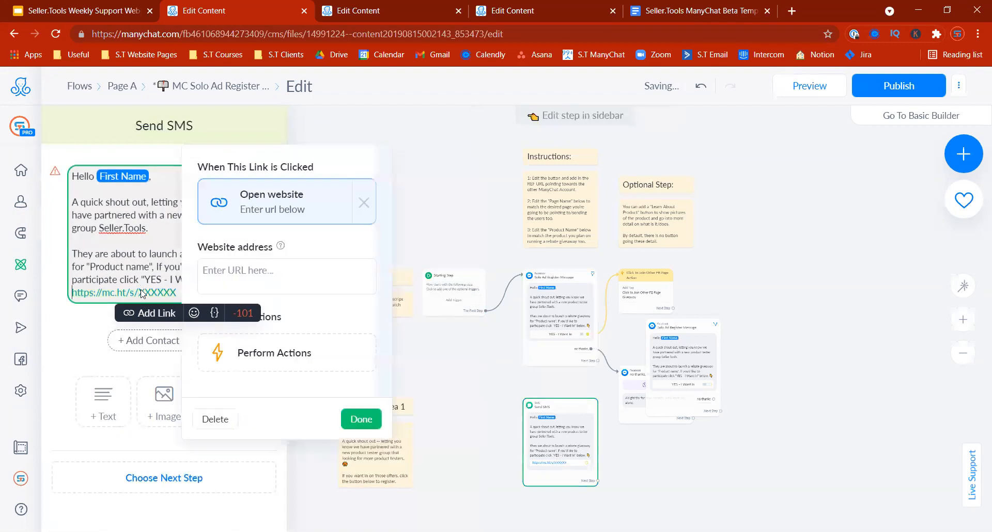
left_click(248, 293)
key("ctrl+v")
left_click(361, 419)
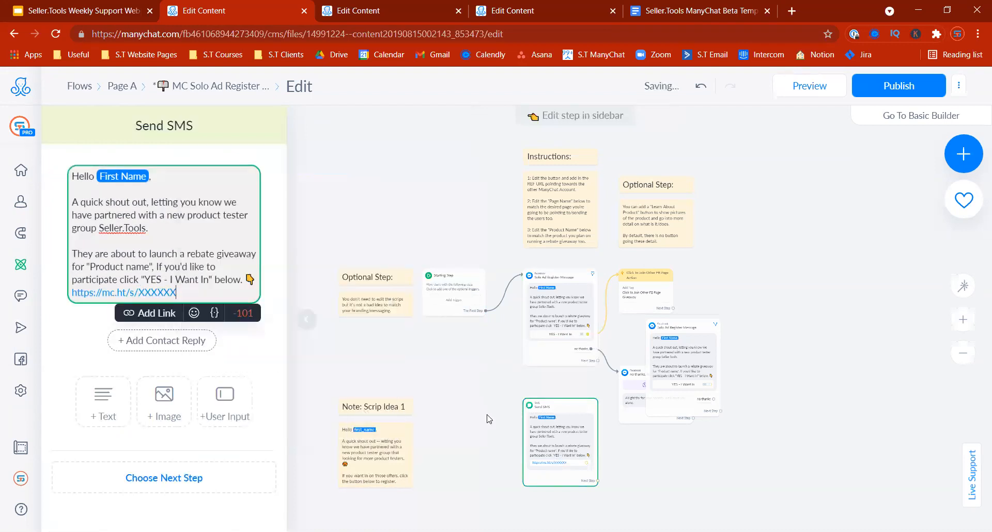
left_click(652, 470)
Step: Connect the Send SMS step, delete the duplicate register step, relink the Starting Step, and republish
left_click_drag(560, 441, 560, 436)
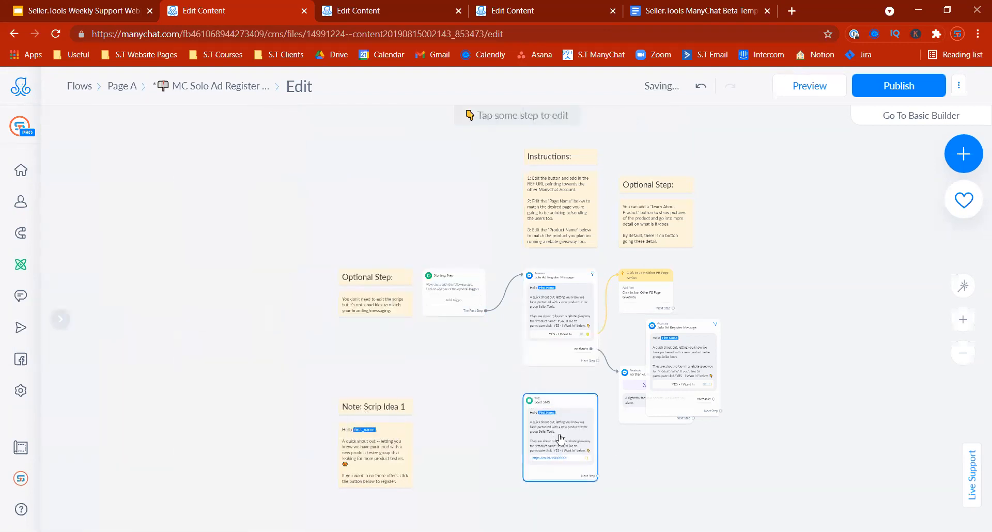
left_click(486, 311)
left_click(537, 408)
left_click(694, 297)
left_click(623, 159)
left_click(487, 312)
left_click(548, 305)
mouse_move(567, 304)
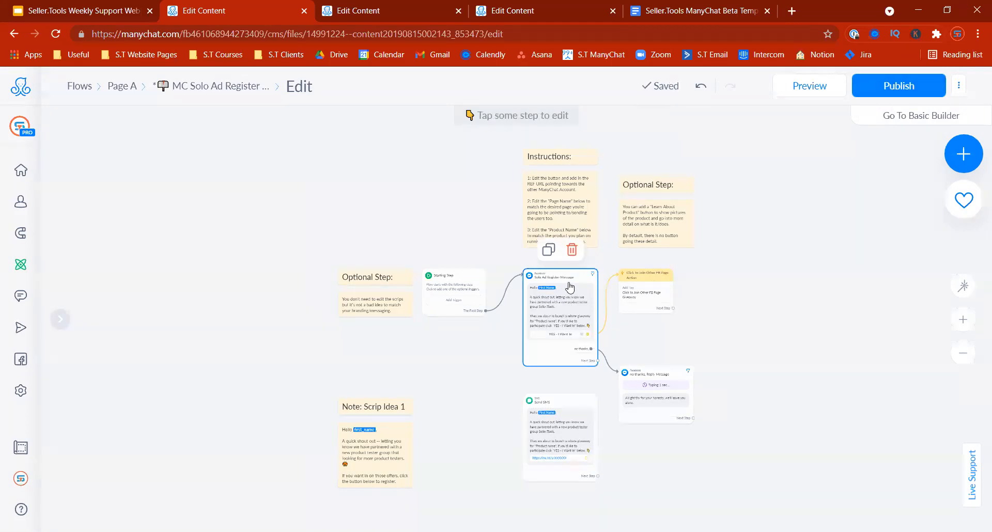
left_click(568, 285)
left_click(879, 88)
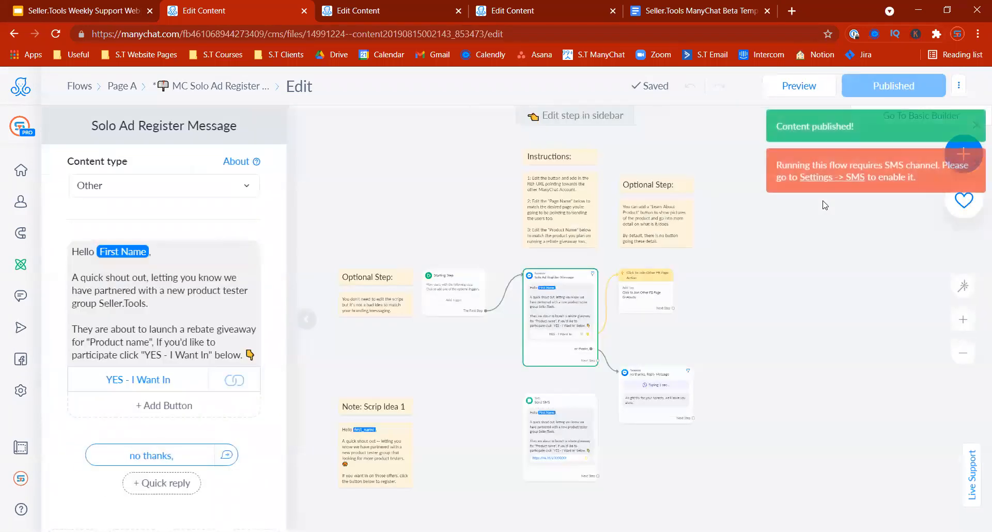
Step: Open Page B's MC Solo Ad Landing Message 2.1 Flow in edit mode and select "Product Name" in its Starting Message
left_click(405, 15)
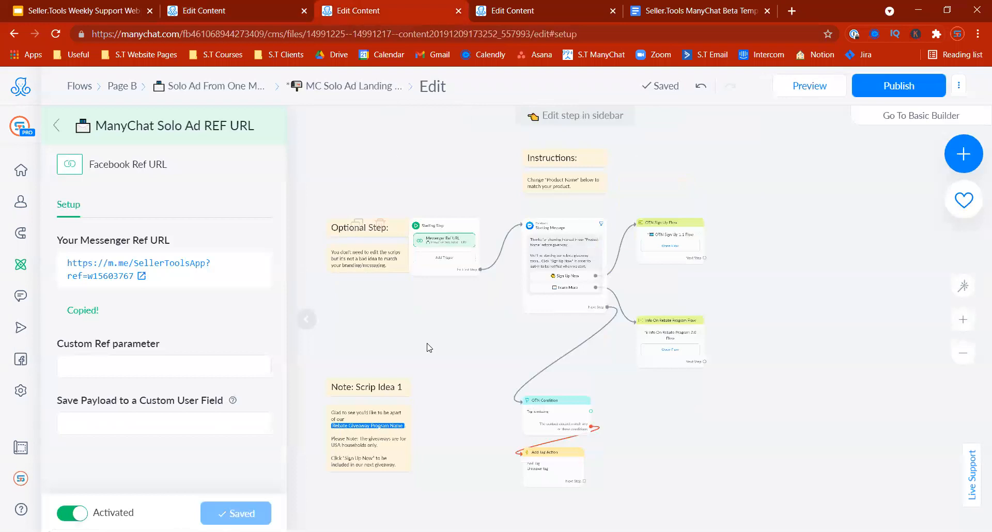
left_click(225, 86)
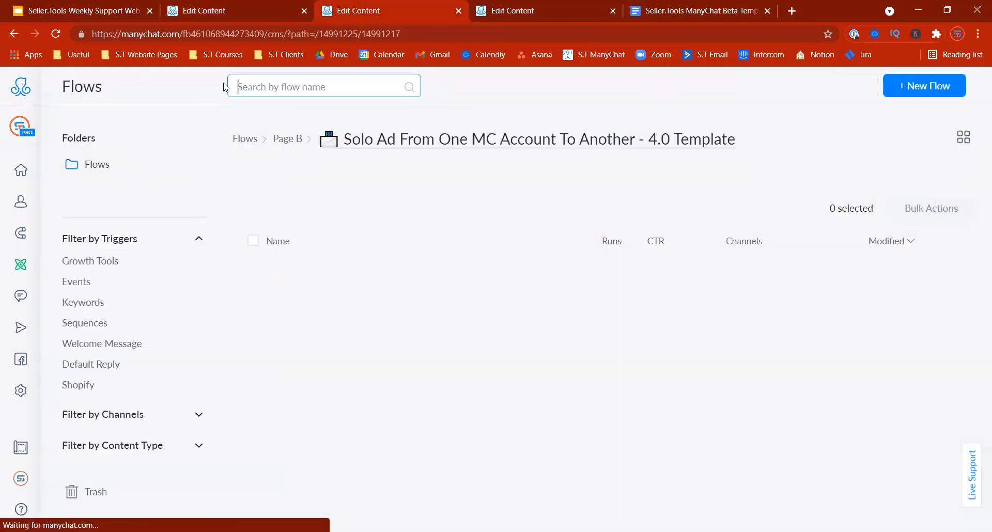
left_click(343, 171)
left_click(696, 253)
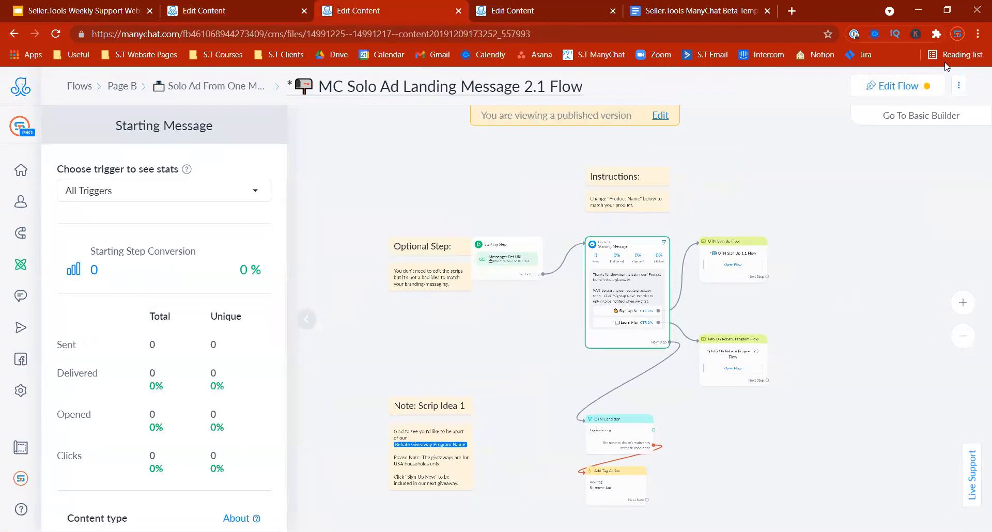
left_click(913, 85)
left_click(565, 239)
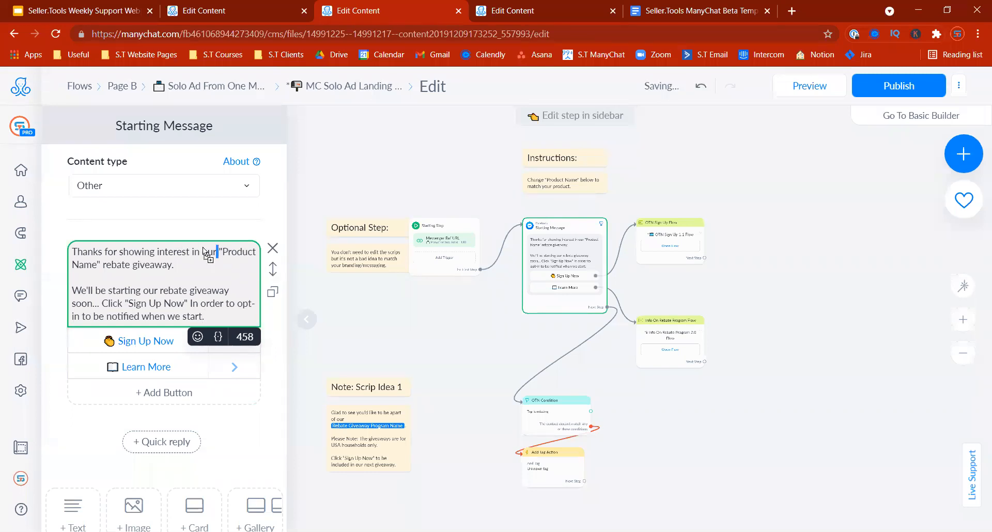
left_click(220, 251)
left_click_drag(220, 251, 101, 267)
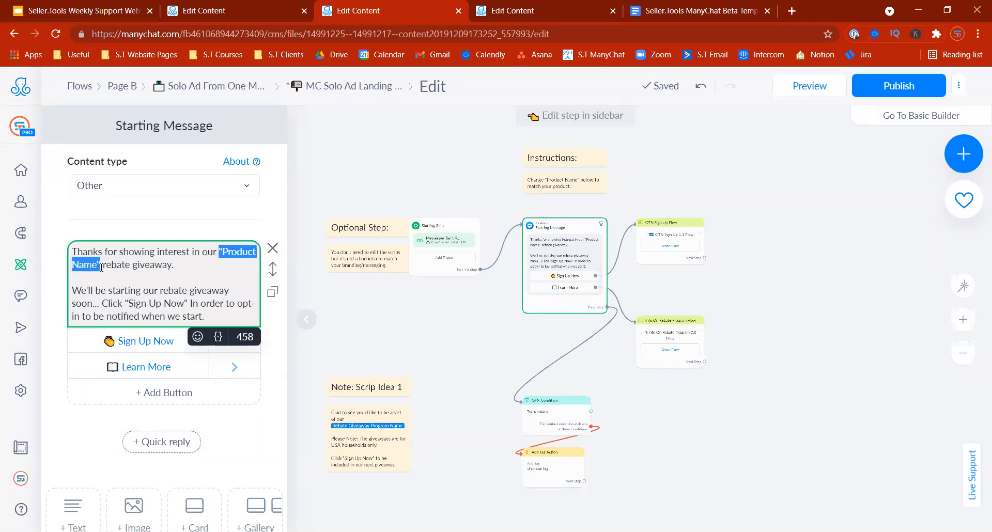
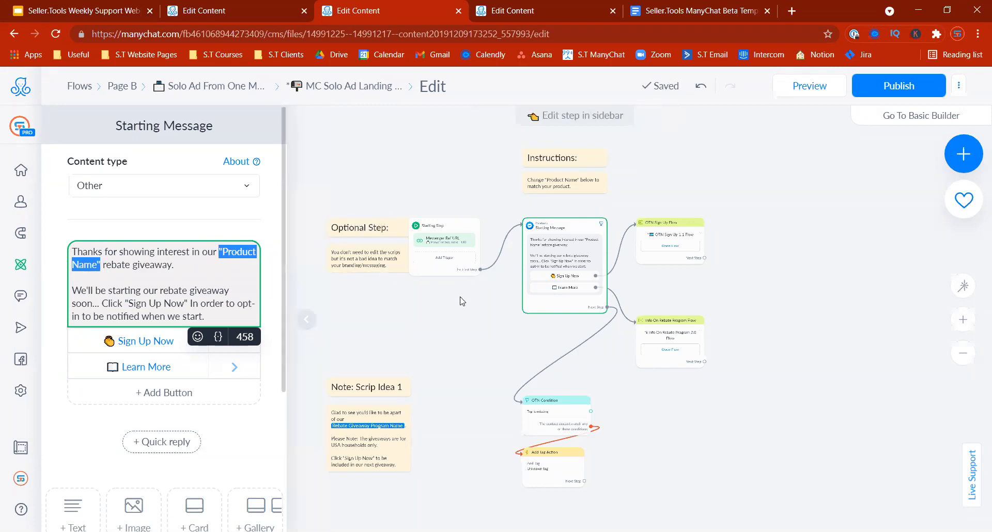
Step: Compare the Product Name placeholder in the Register Message with the landing flow's Starting Message
key("ctrl+shift+Tab")
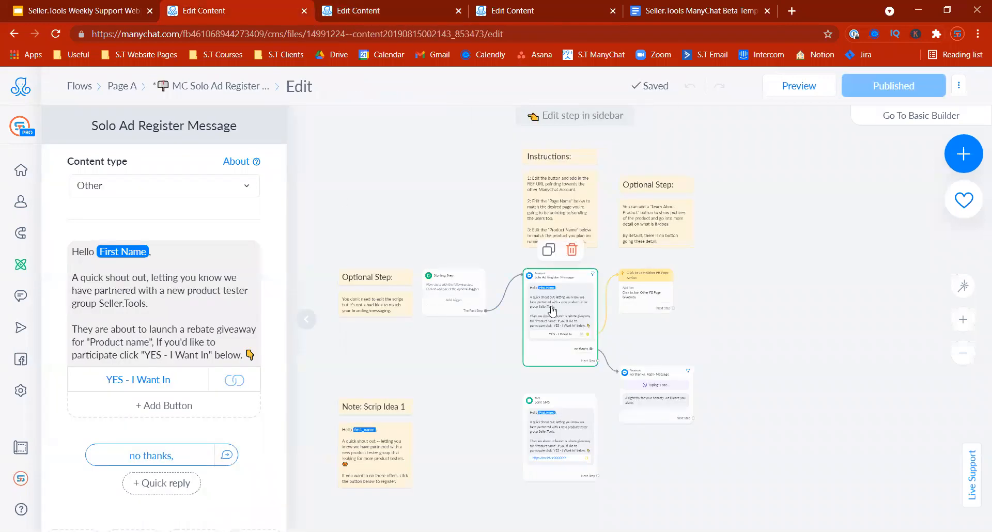
left_click(592, 337)
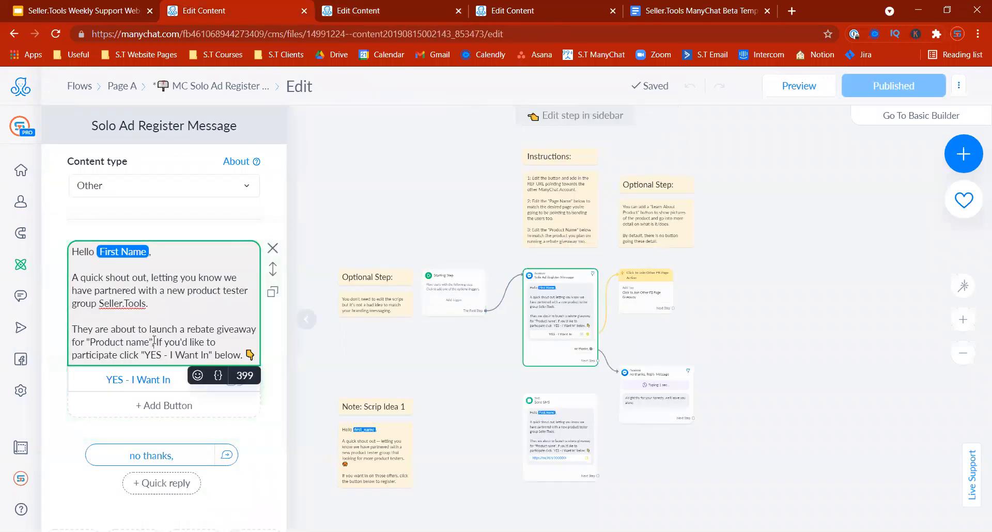
left_click_drag(154, 340, 95, 342)
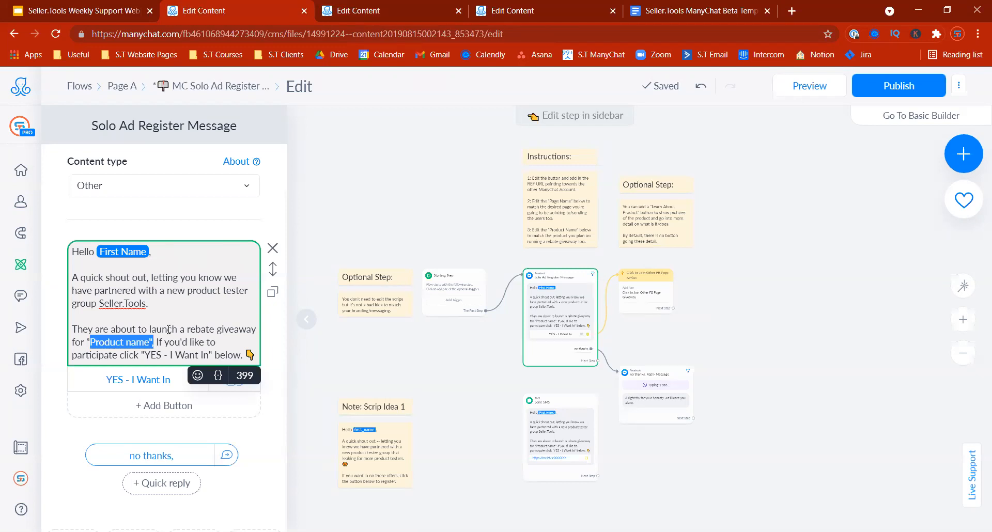
key("ctrl+Tab")
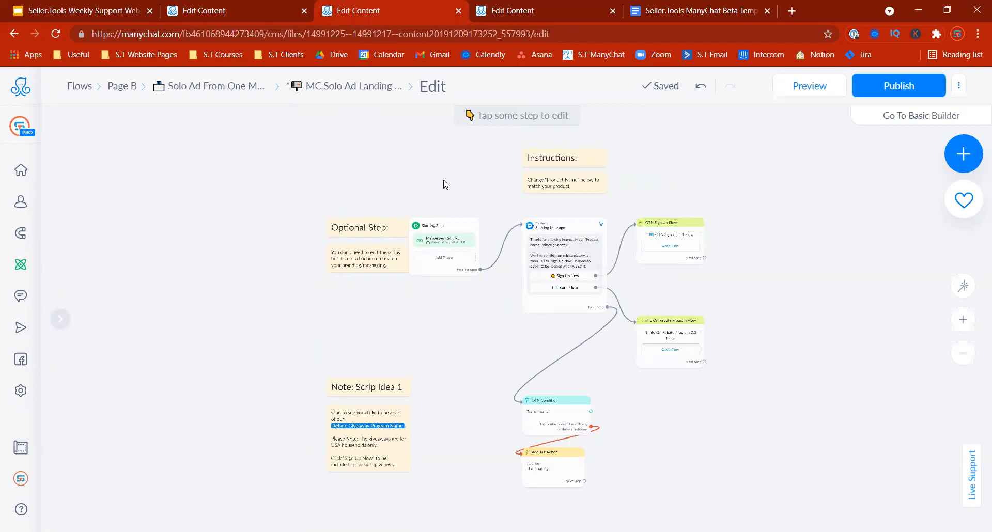
mouse_move(568, 262)
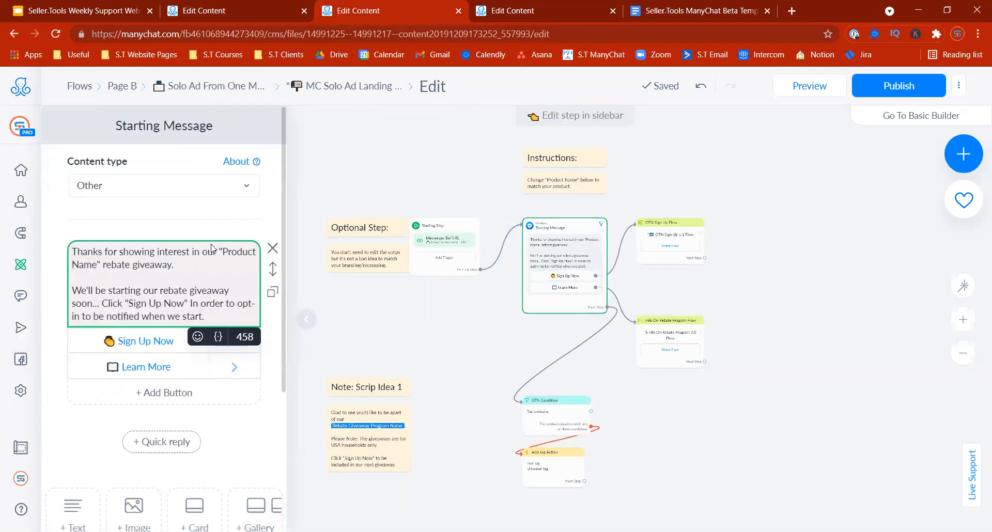
left_click(219, 251)
right_click(176, 259)
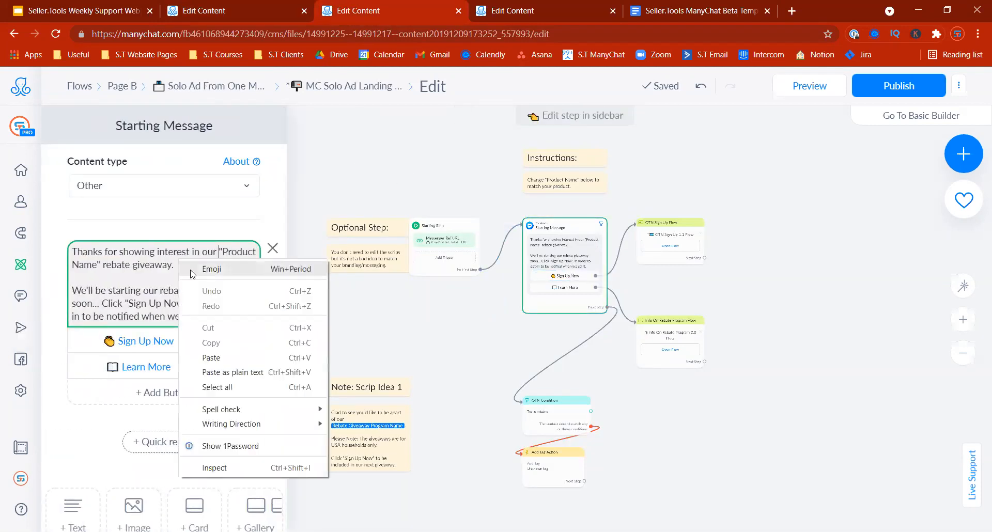
left_click(433, 341)
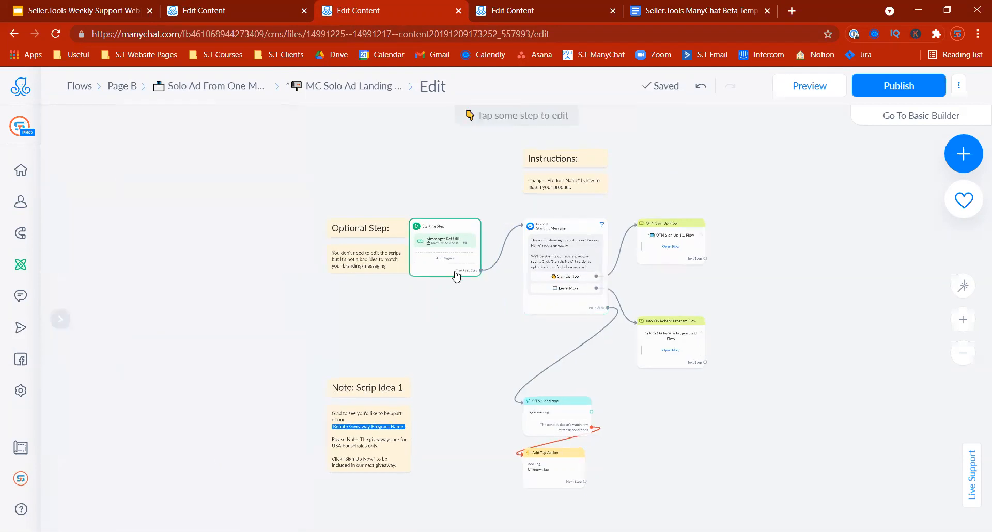
Step: Review the giveaway sign-up script text in the Scrip Idea 1 note
left_click(380, 439)
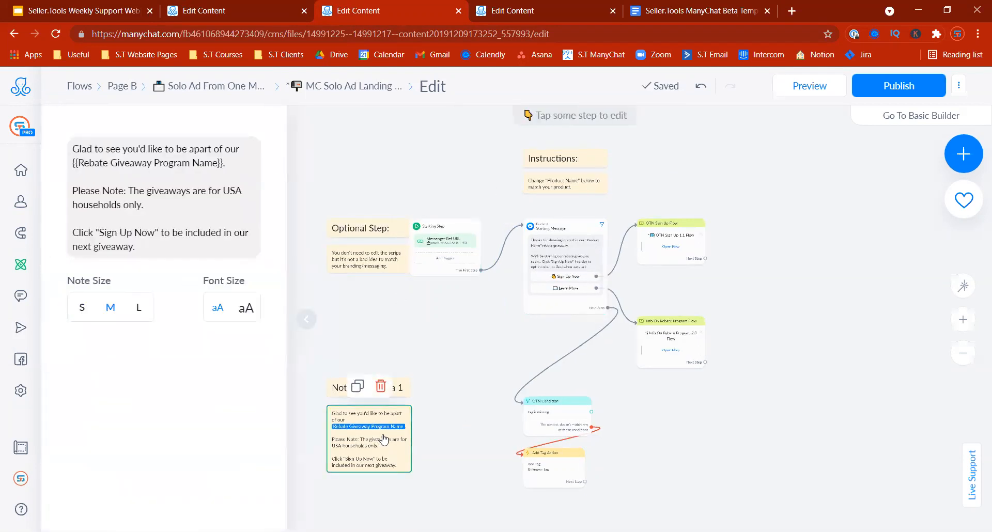
left_click(222, 171)
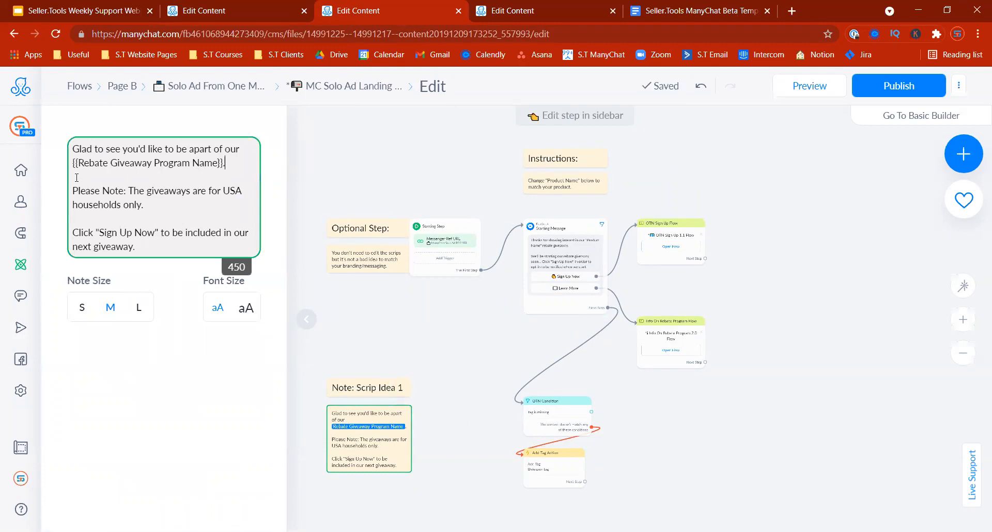
right_click(83, 165)
left_click(227, 150)
left_click(437, 416)
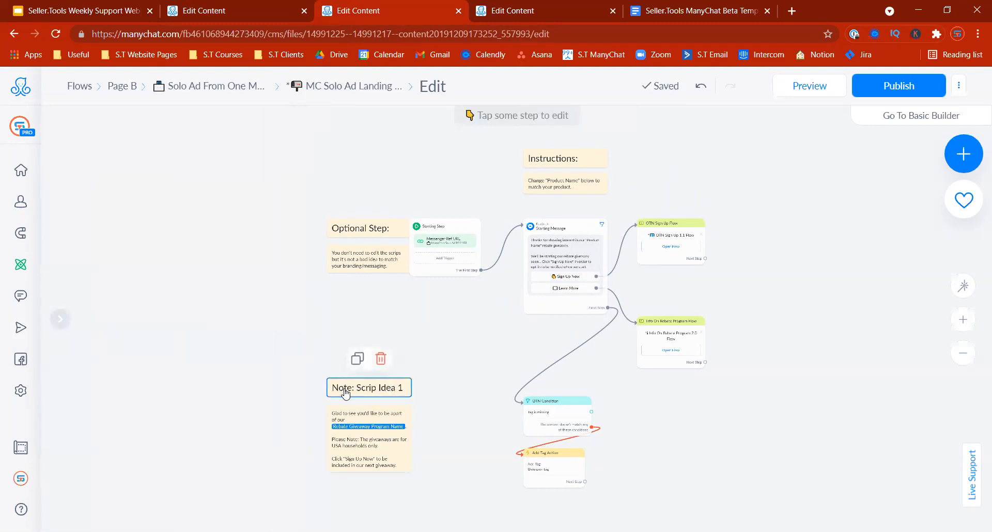
left_click(368, 457)
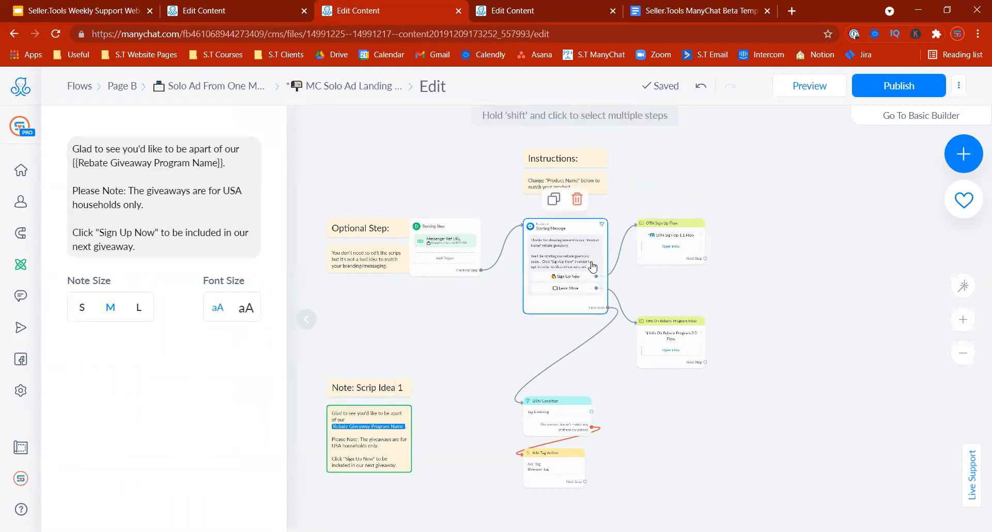
left_click(143, 248)
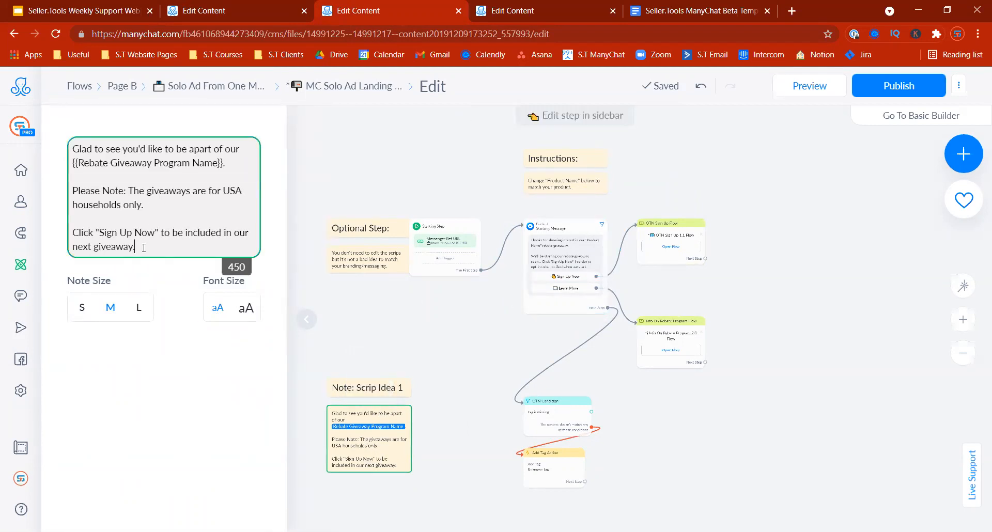
left_click_drag(144, 248, 60, 141)
Step: Recheck the Starting Message text and publish the solo ad landing flow
left_click(565, 257)
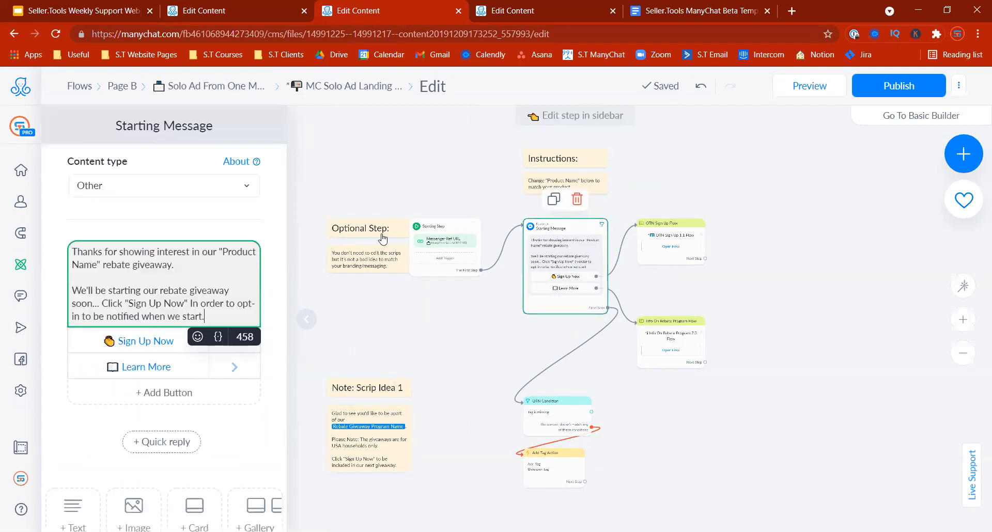
left_click_drag(211, 319, 70, 233)
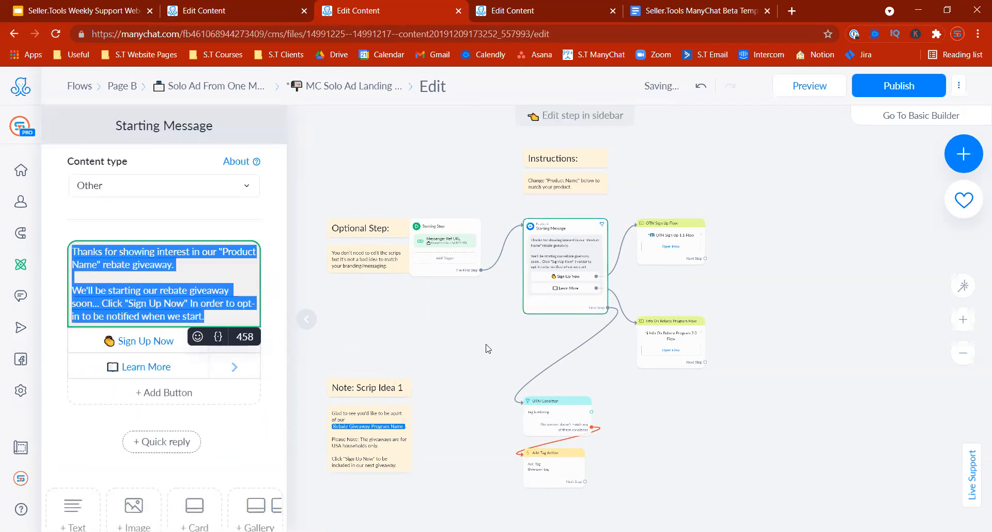
left_click(485, 348)
left_click(879, 86)
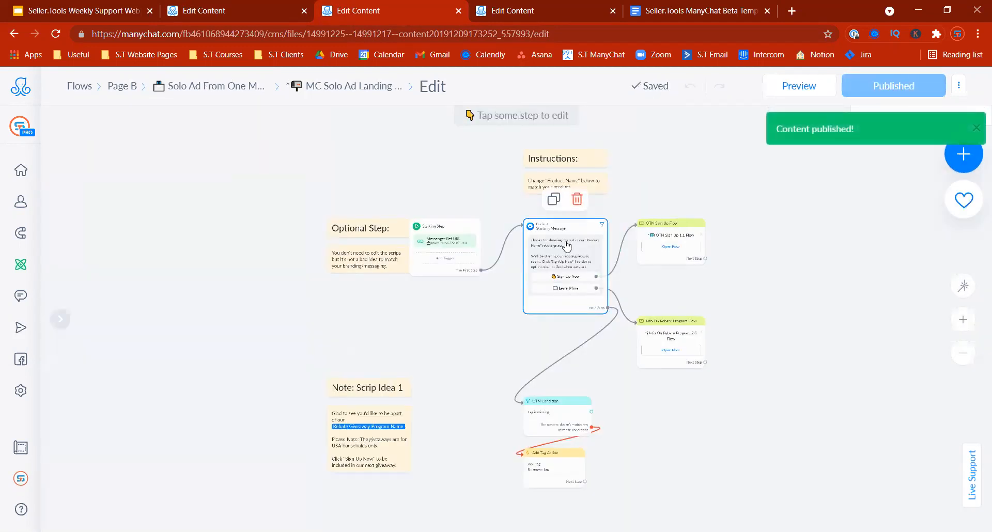
left_click(566, 244)
Step: Back in the folder list, start renaming the landing message flow, then cancel
left_click(231, 93)
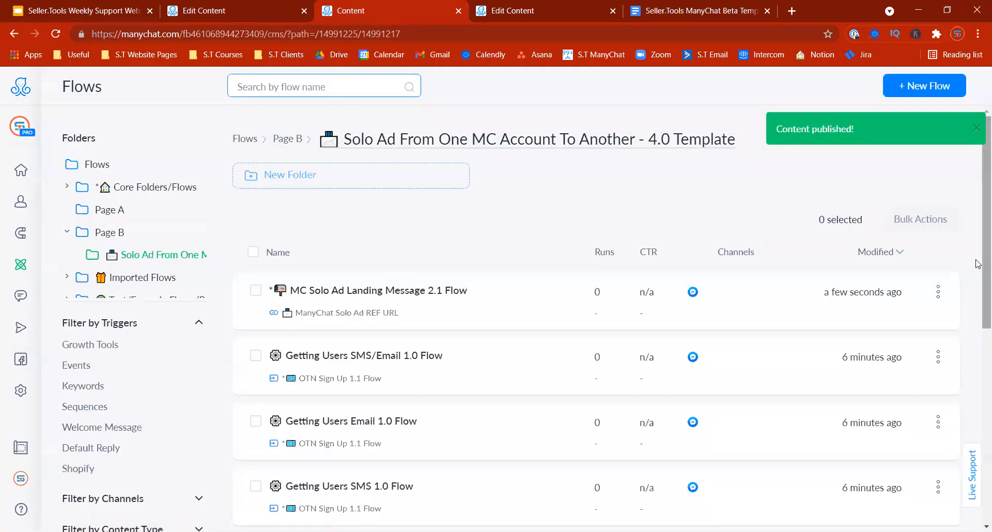
left_click(939, 292)
left_click(882, 325)
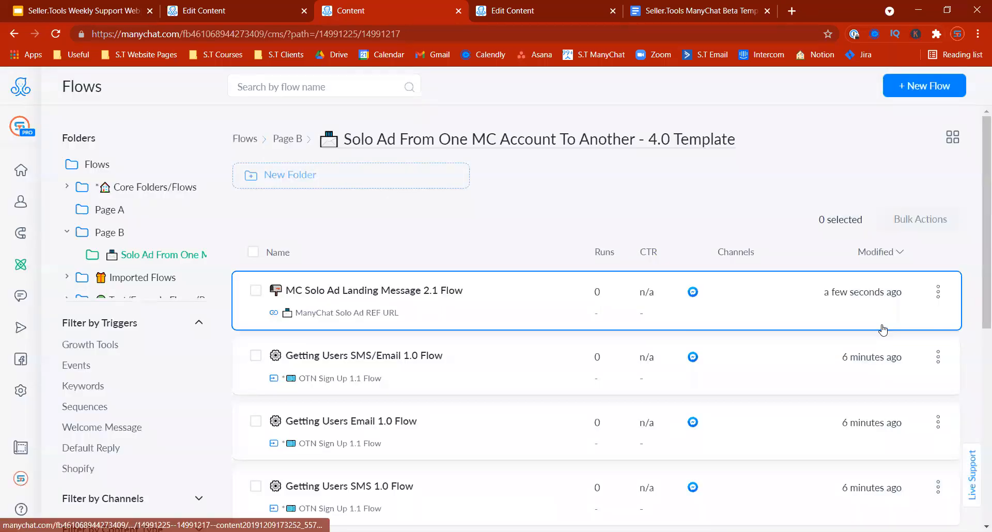
left_click(882, 324)
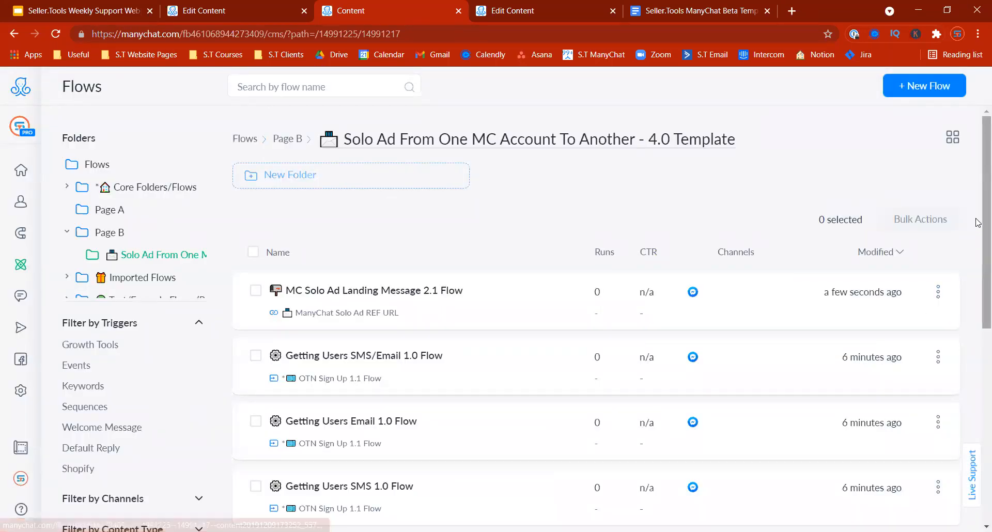
Step: Open Info On Rebate Program 2.0 Flow in the editor
scroll(976, 227, "down", 2)
scroll(976, 269, "down", 3)
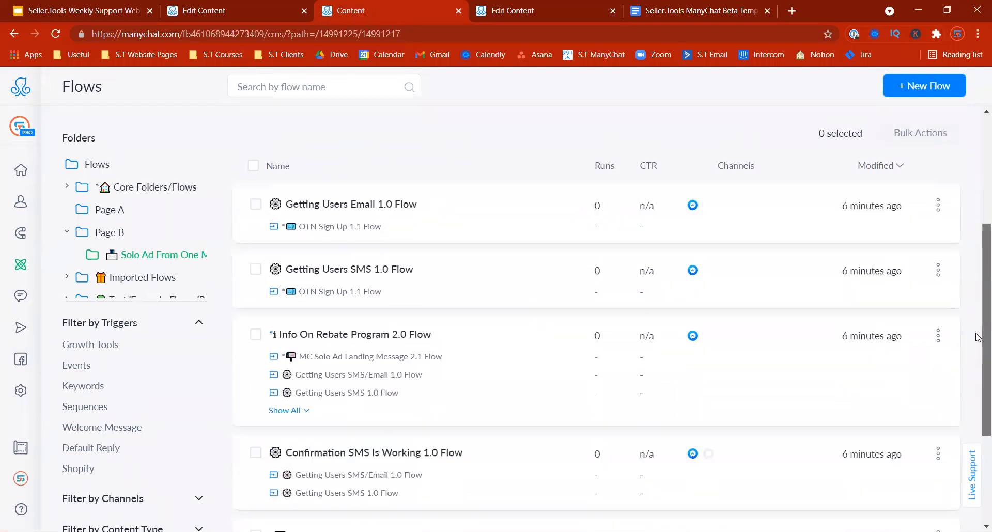
left_click(440, 399)
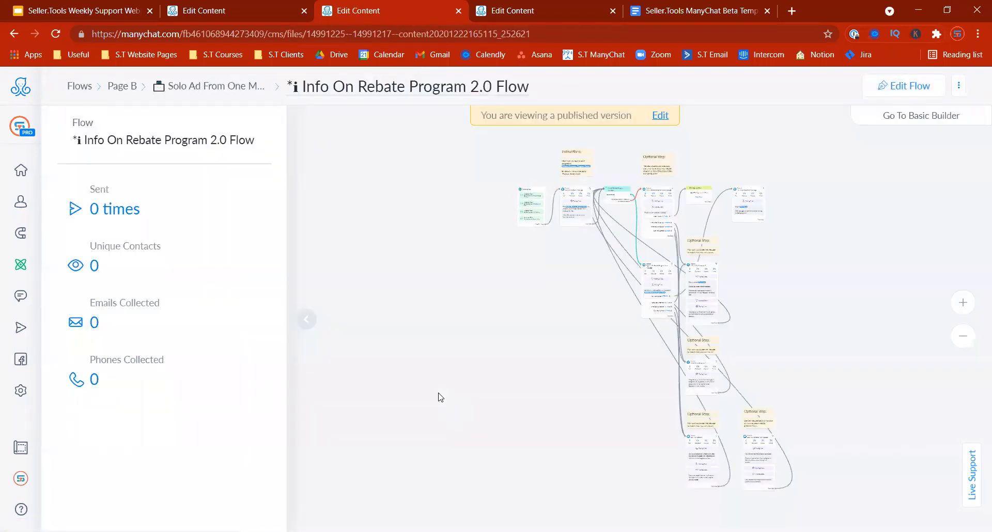
left_click_drag(780, 285, 712, 361)
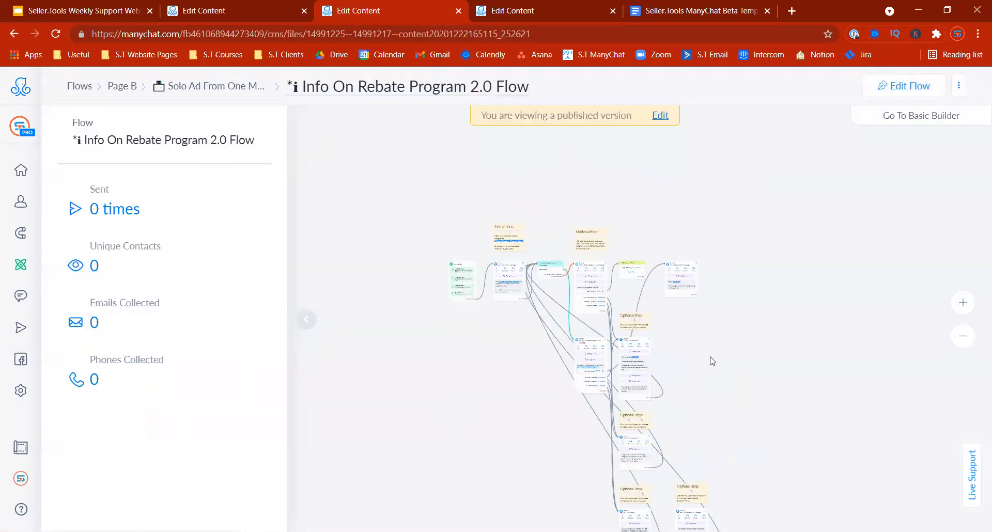
left_click(903, 85)
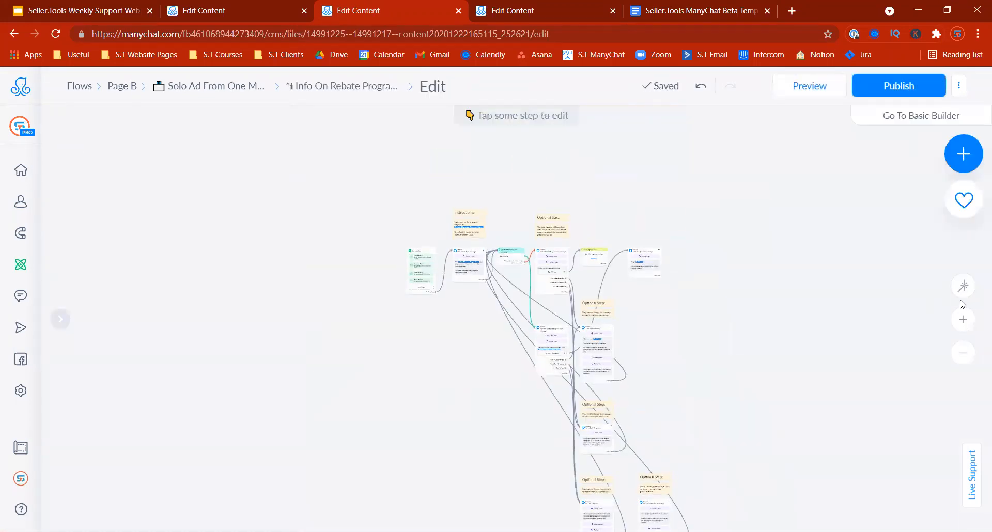
Step: Inspect the Joined Rebate Program Condition settings
left_click(968, 318)
left_click_drag(326, 307, 402, 428)
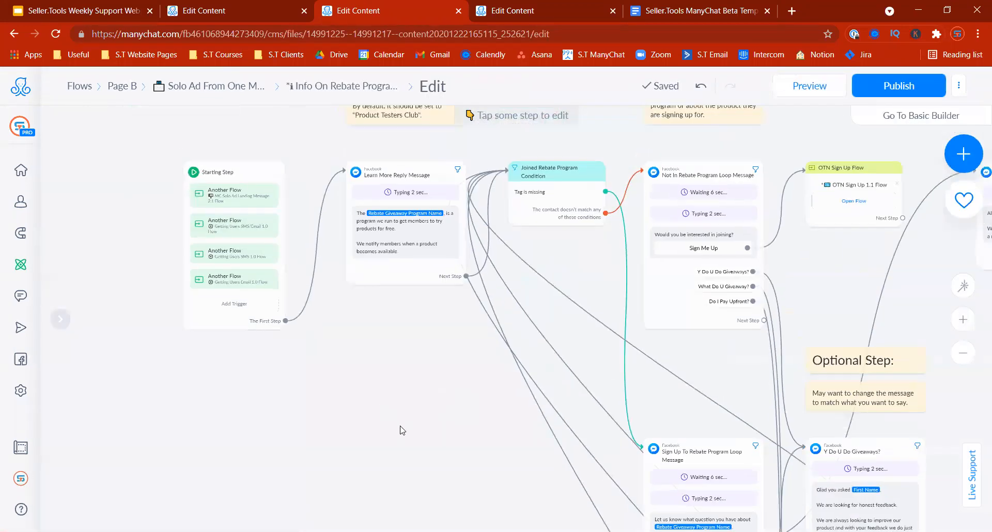
left_click_drag(394, 374, 388, 442)
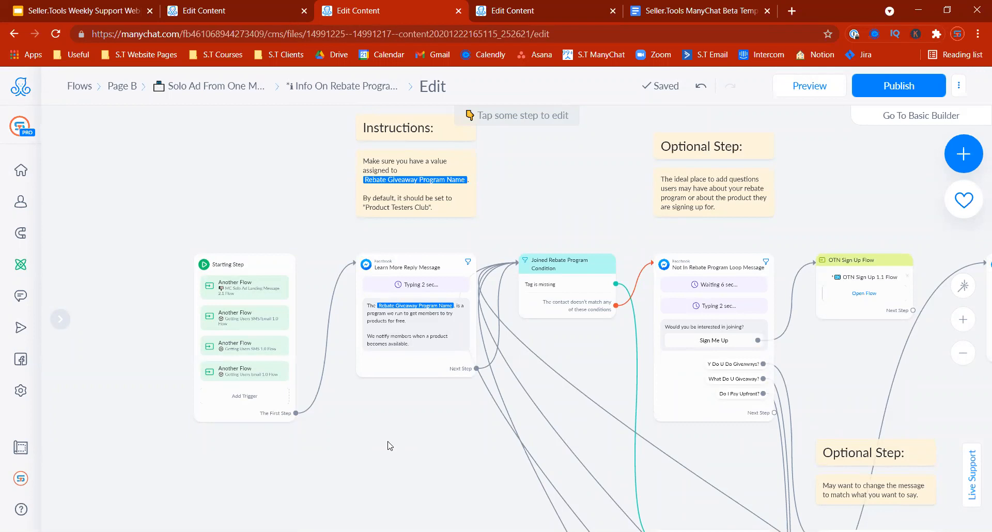
scroll(586, 362, "down", 1)
scroll(586, 362, "right", 3)
scroll(586, 362, "down", 1)
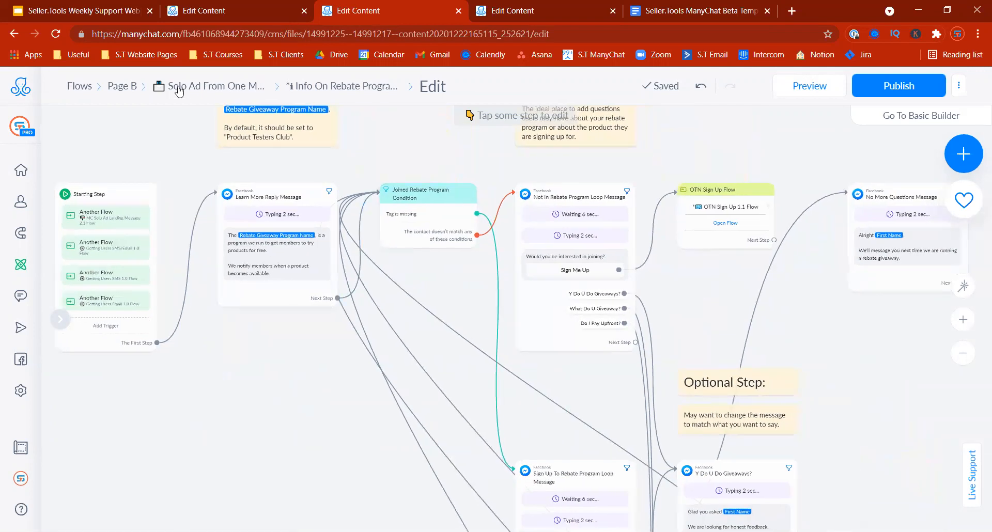
left_click(55, 33)
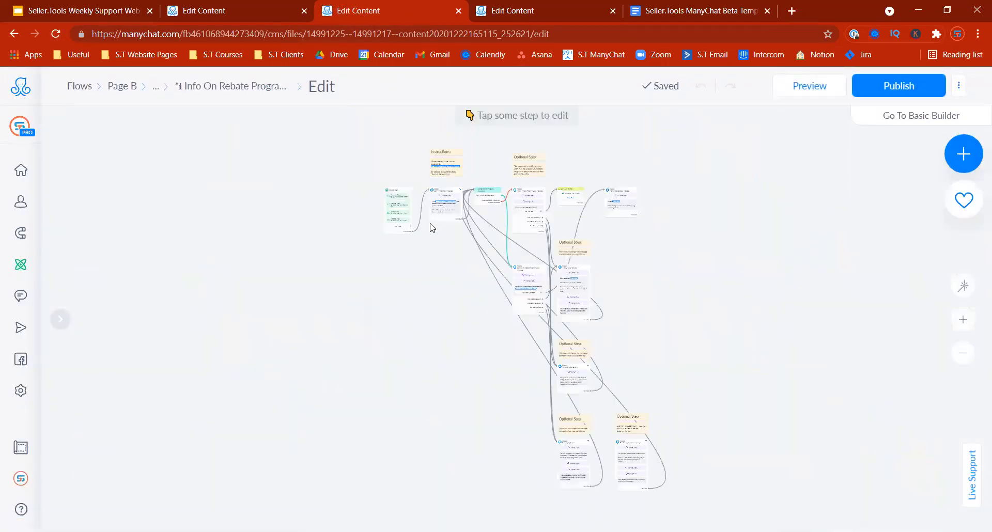
left_click(481, 198)
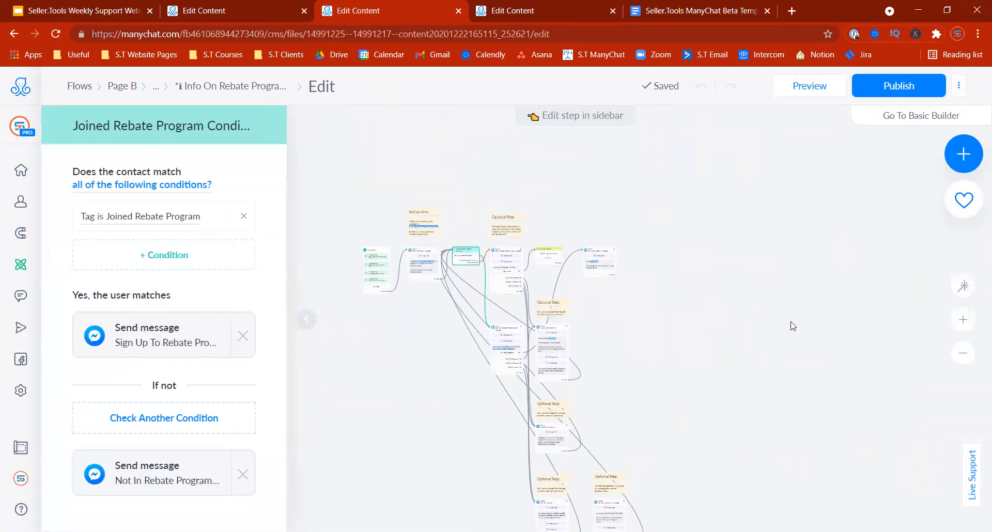
left_click(958, 322)
left_click_drag(472, 252, 775, 468)
left_click(970, 364)
left_click(971, 366)
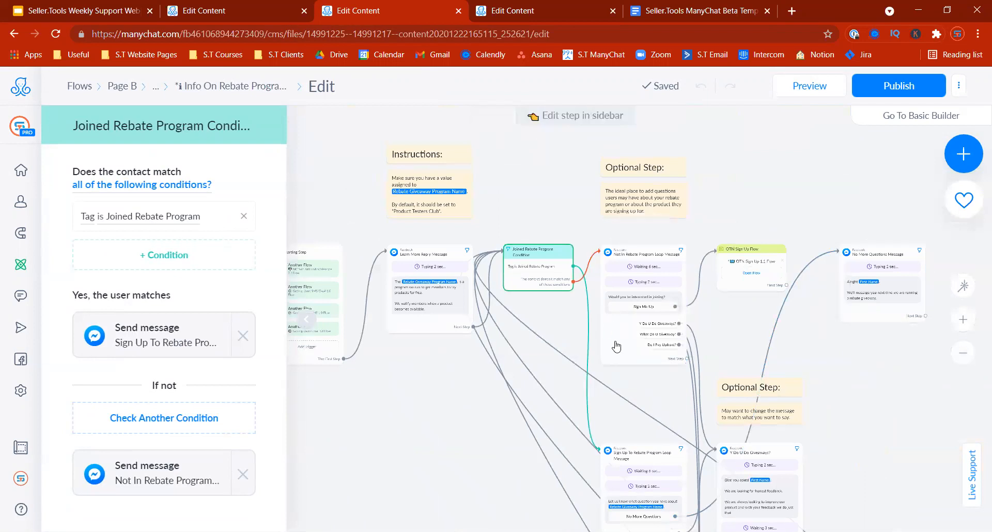
Step: Review the Not In Rebate Program Loop Message, Y Do U Do Giveaways? and What Do U Giveaway? steps
left_click(616, 289)
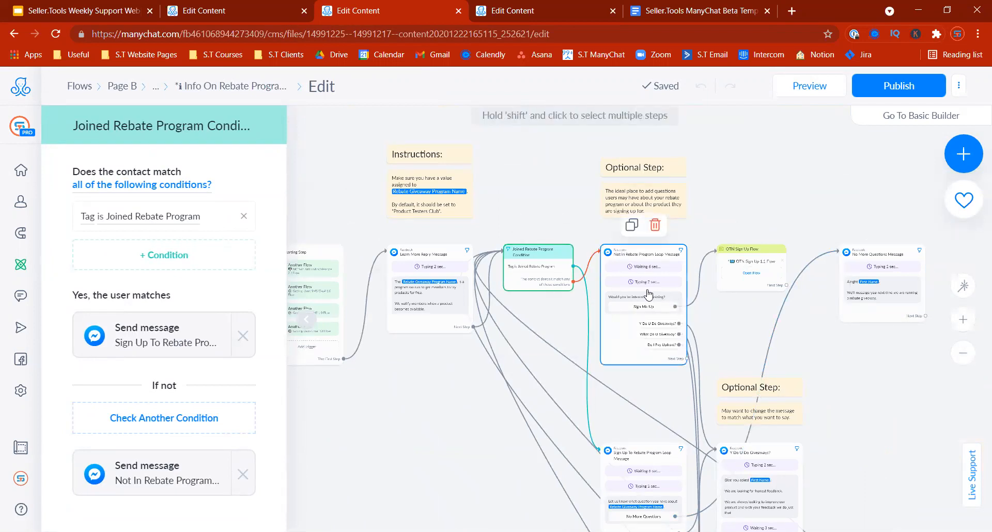
left_click_drag(842, 389, 774, 271)
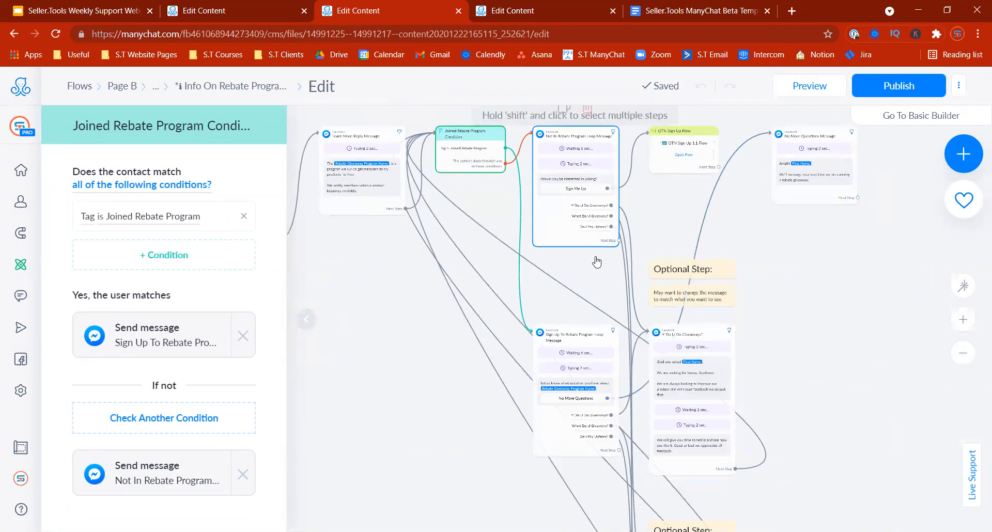
left_click_drag(872, 409, 815, 300)
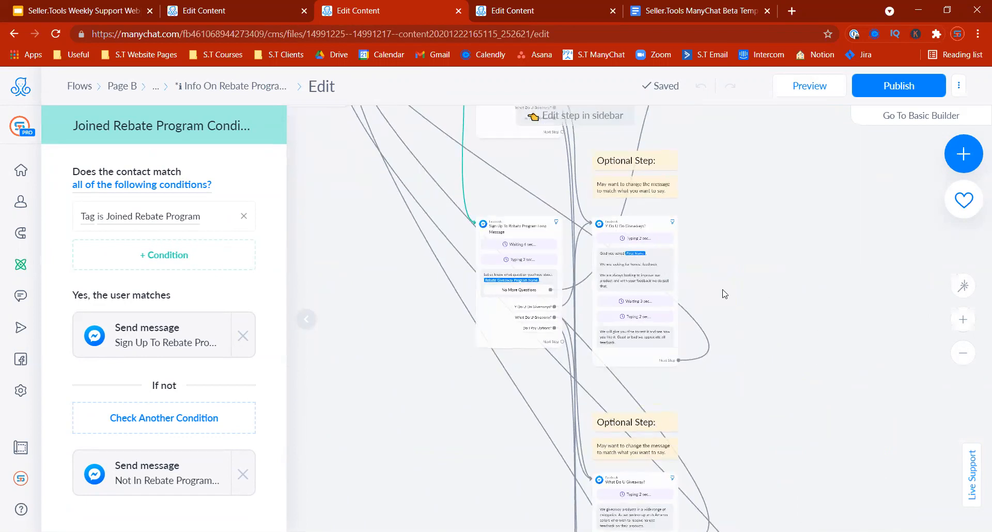
left_click(642, 281)
left_click_drag(801, 380, 783, 236)
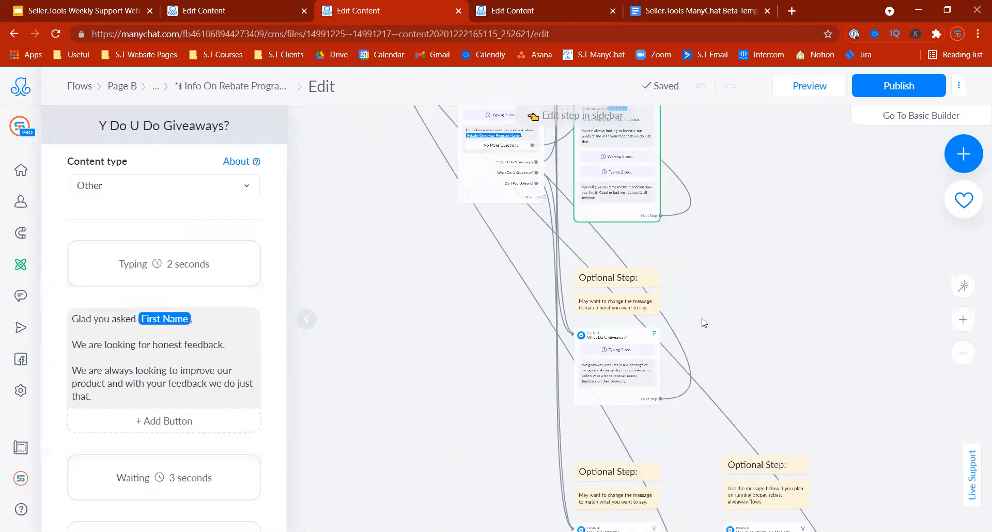
left_click(618, 396)
left_click(160, 329)
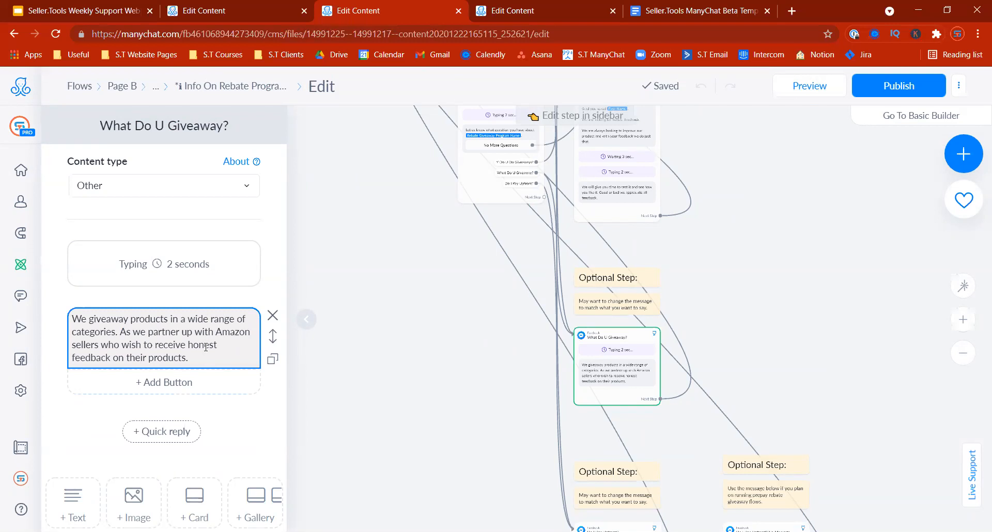
left_click(372, 405)
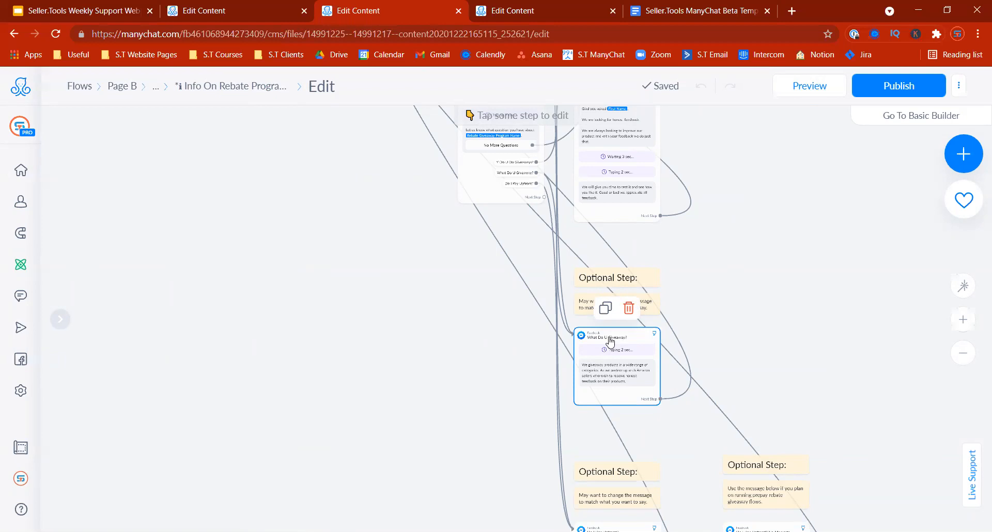
Step: Publish the Info On Rebate Program 2.0 Flow
scroll(739, 259, "down", 3)
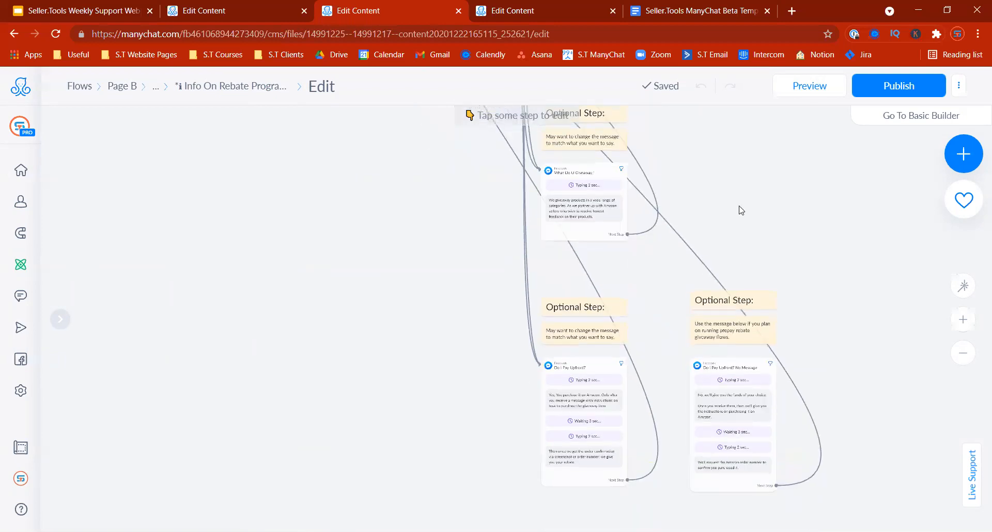
scroll(791, 344, "up", 5)
scroll(809, 308, "up", 2)
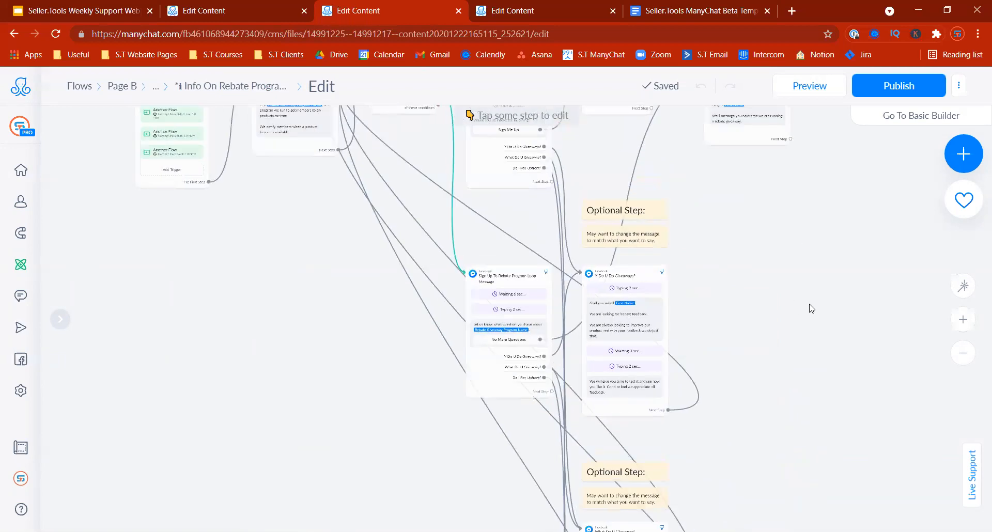
scroll(801, 347, "up", 2)
left_click_drag(795, 347, 858, 443)
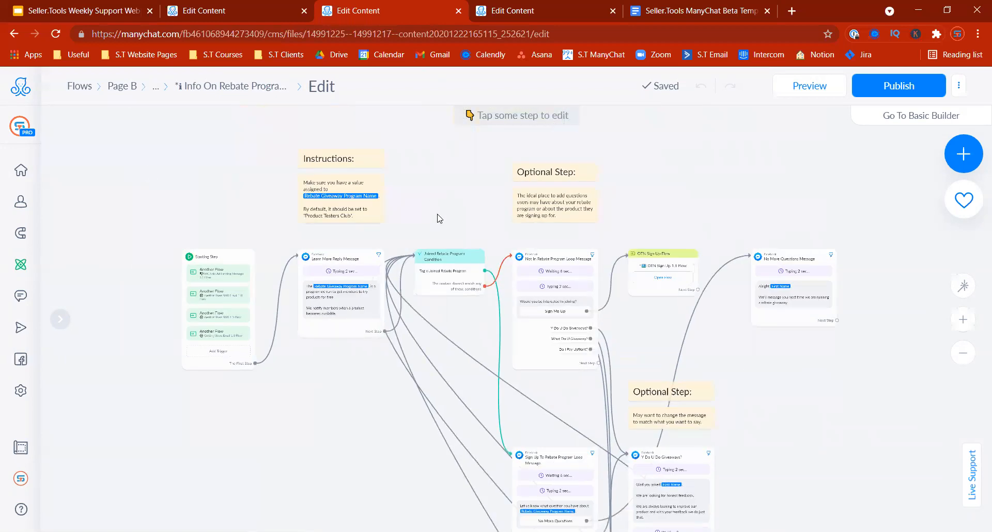
left_click(888, 84)
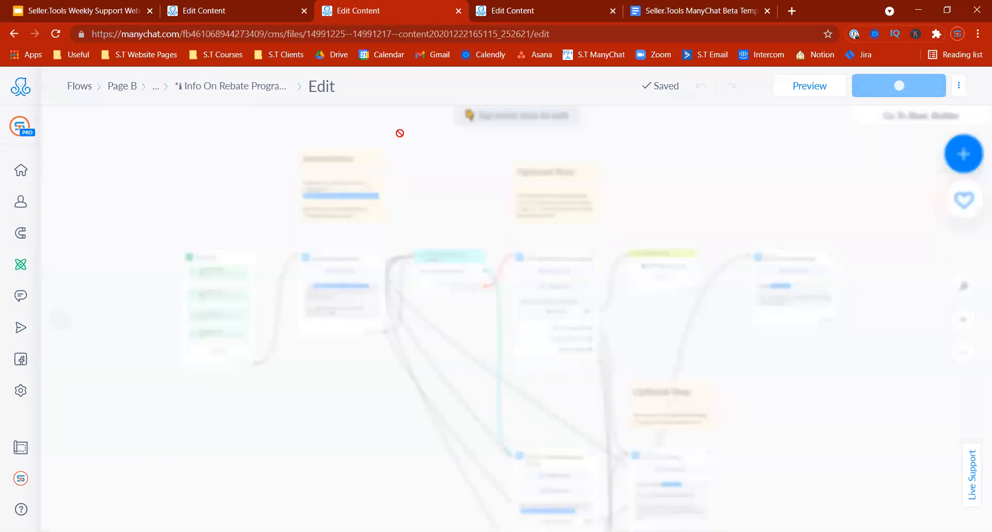
Step: Remove the leading asterisk from the flow title and return to the Page B flows list
left_click(200, 88)
left_click(256, 88)
key("Home")
key("Delete")
key("Return")
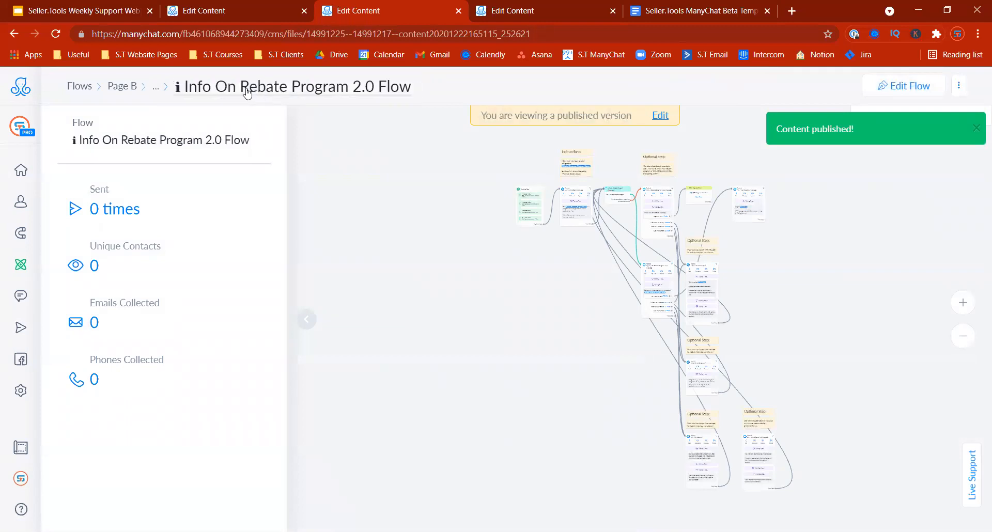
left_click(132, 86)
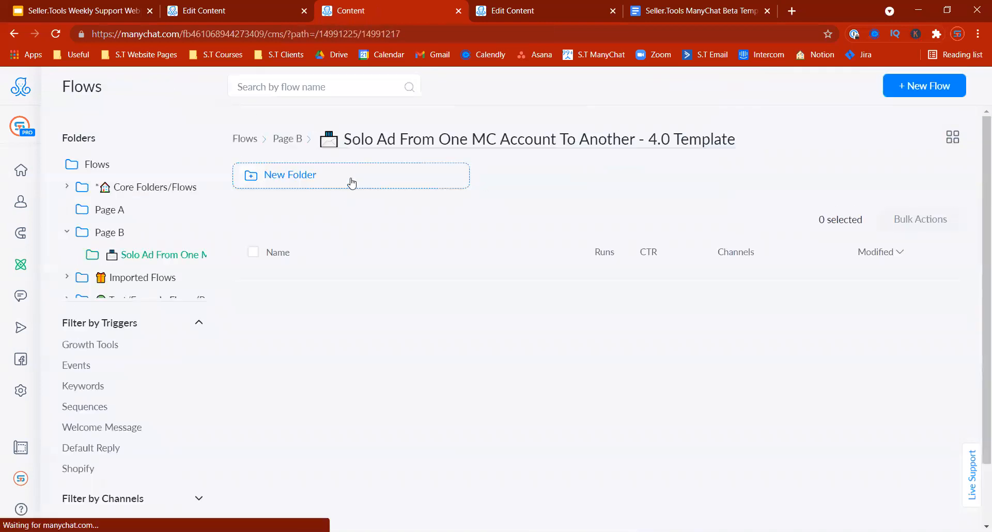
scroll(979, 436, "down", 10)
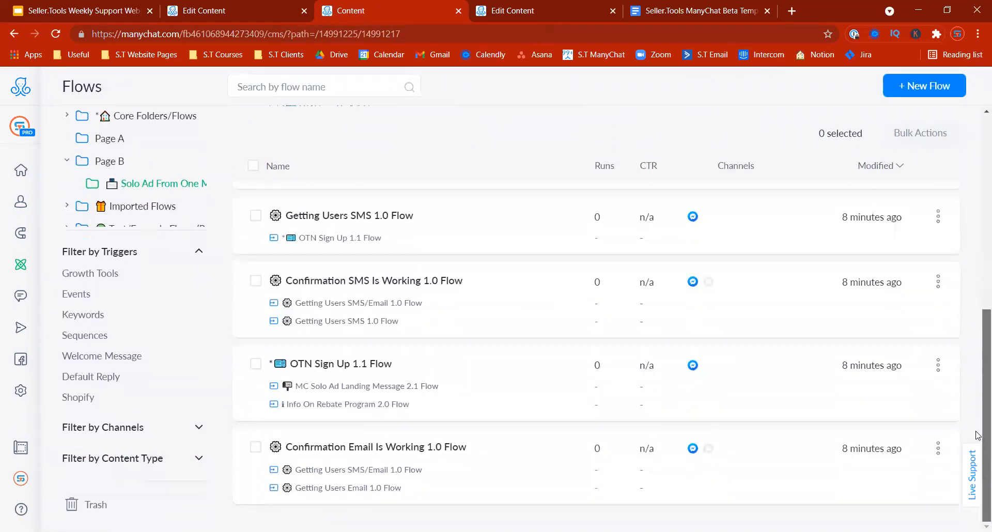
Step: Open OTN Sign Up 1.1 Flow and inspect the Audience Name part of its audience tag action
left_click(337, 394)
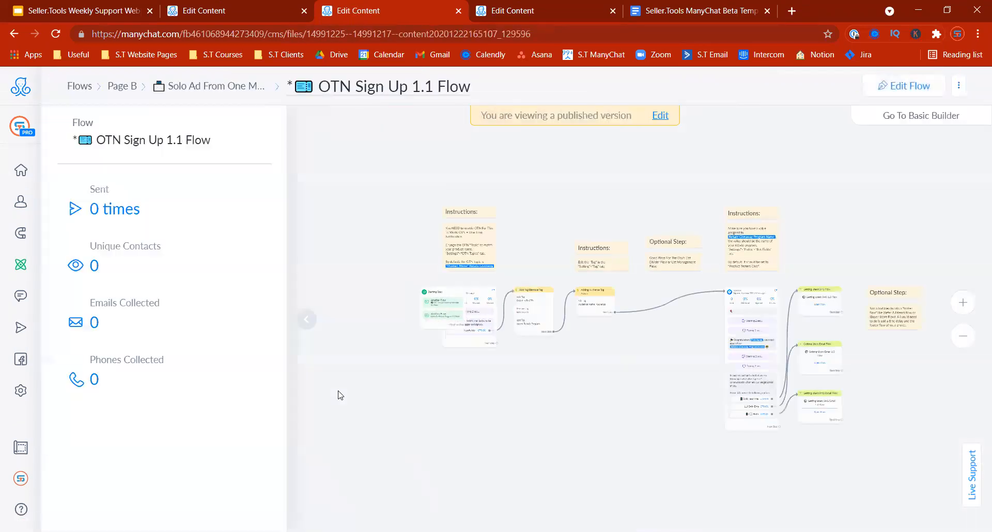
left_click(306, 319)
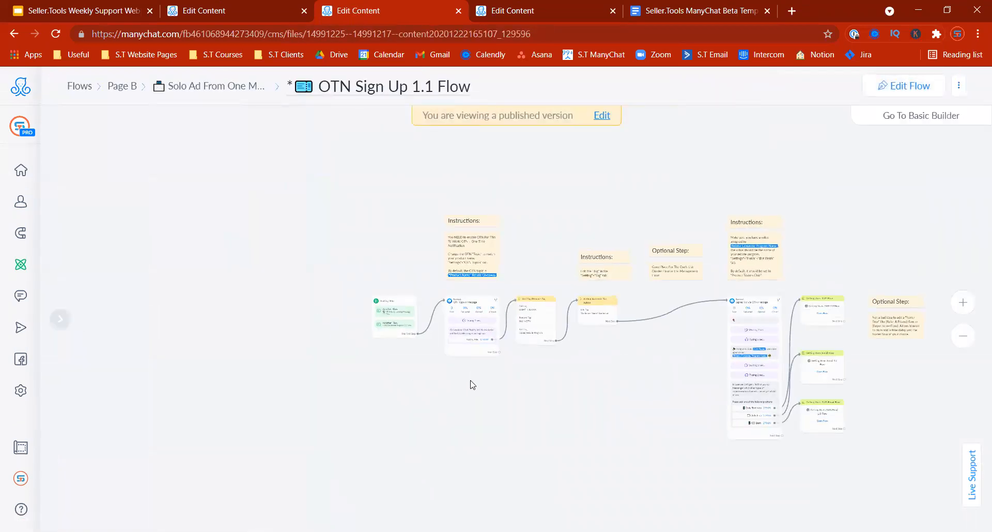
left_click(963, 302)
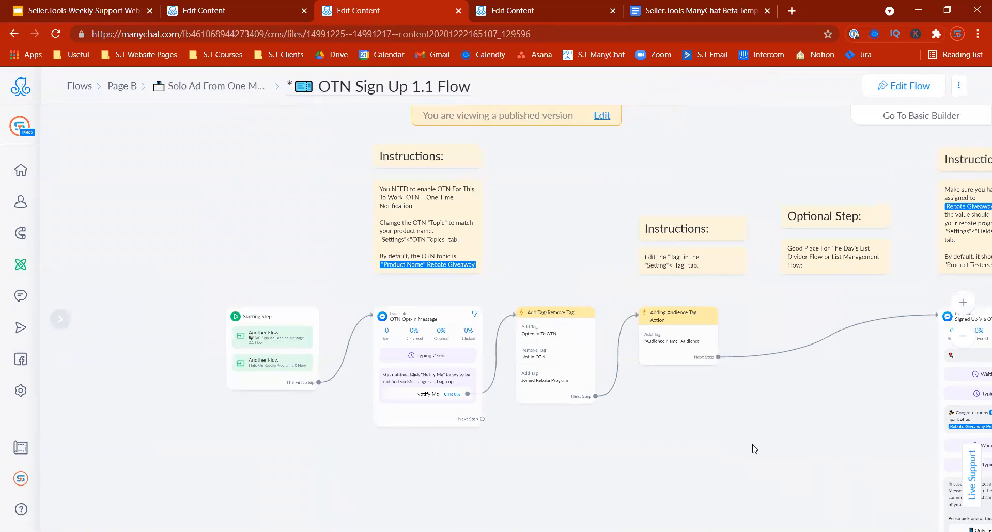
left_click_drag(754, 449, 644, 427)
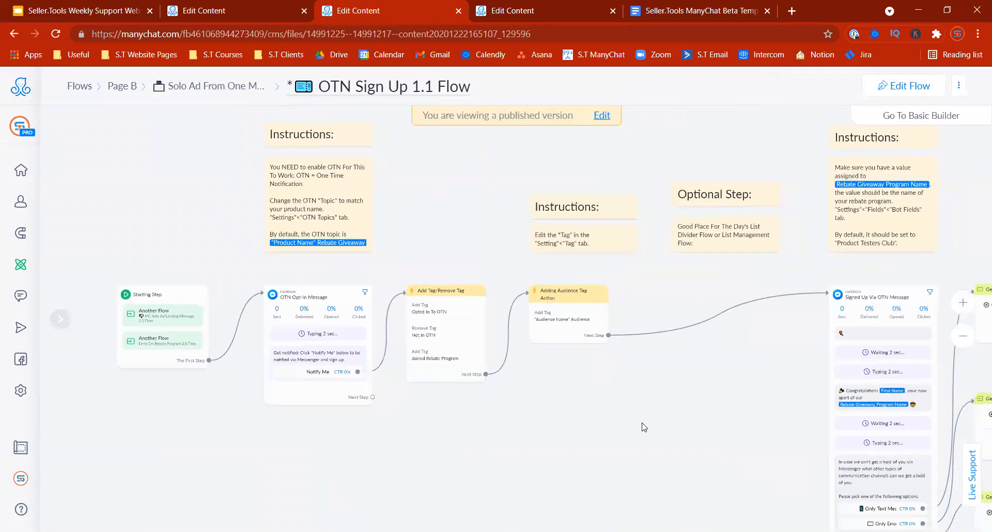
left_click(571, 332)
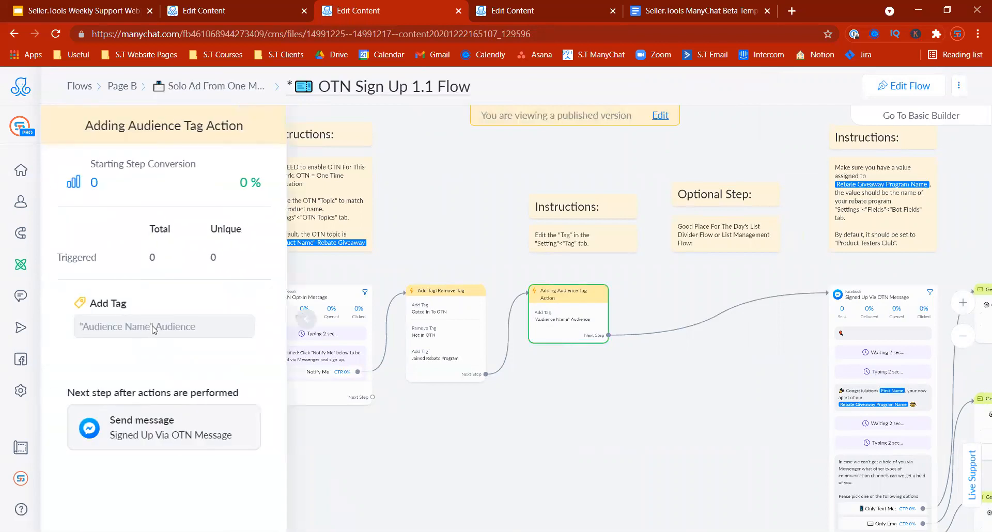
left_click_drag(153, 330, 89, 324)
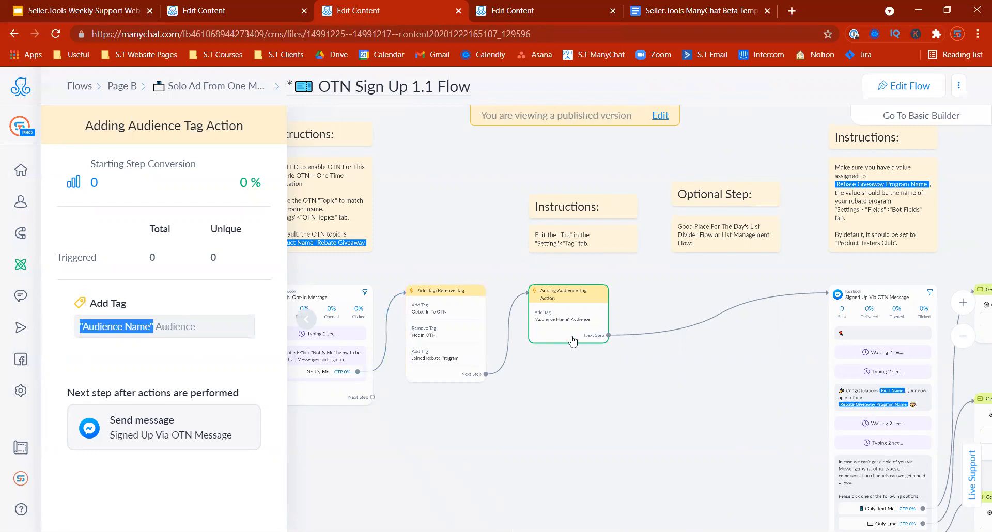
left_click(555, 399)
Step: Check the OTN Opt-In Message stats and the OTN instructions note, then return to the Solo Ad Register editor
left_click(306, 319)
left_click(326, 363)
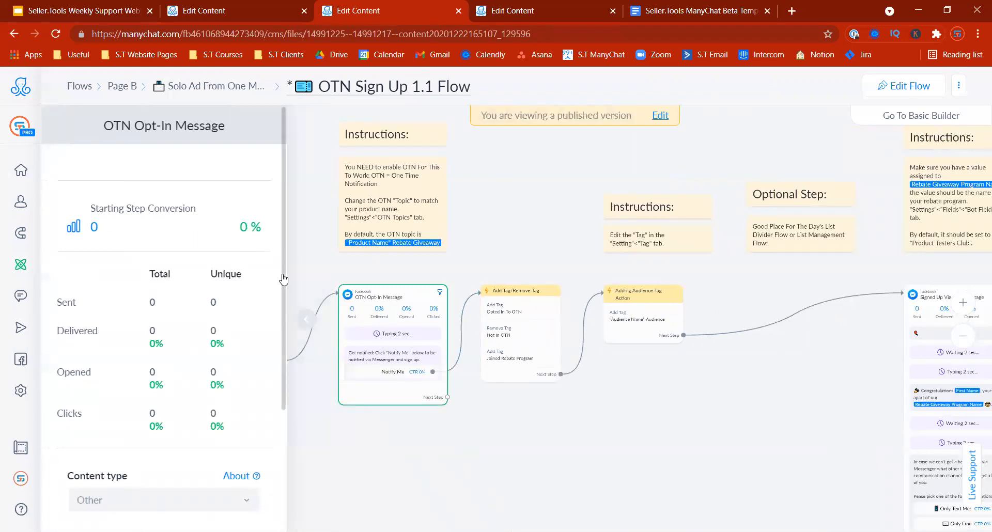
scroll(284, 279, "down", 3)
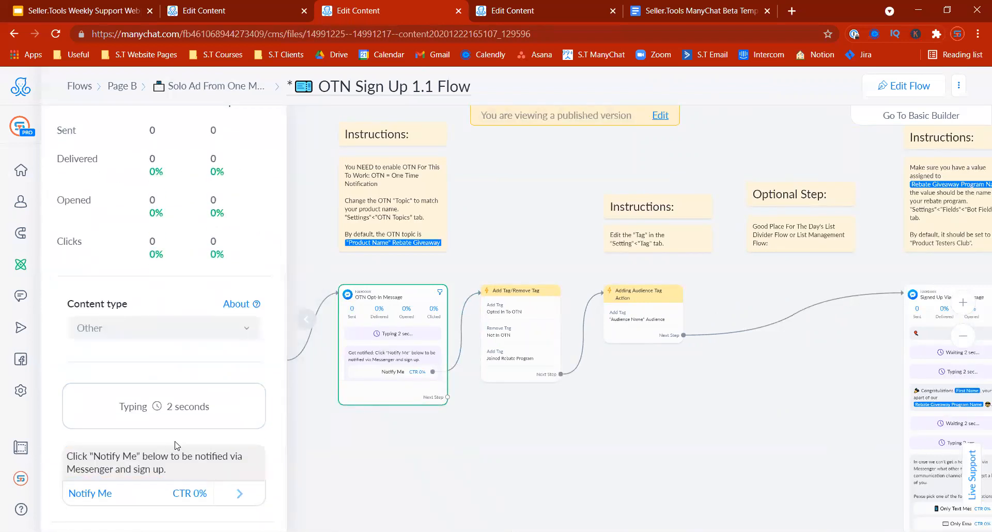
left_click(363, 243)
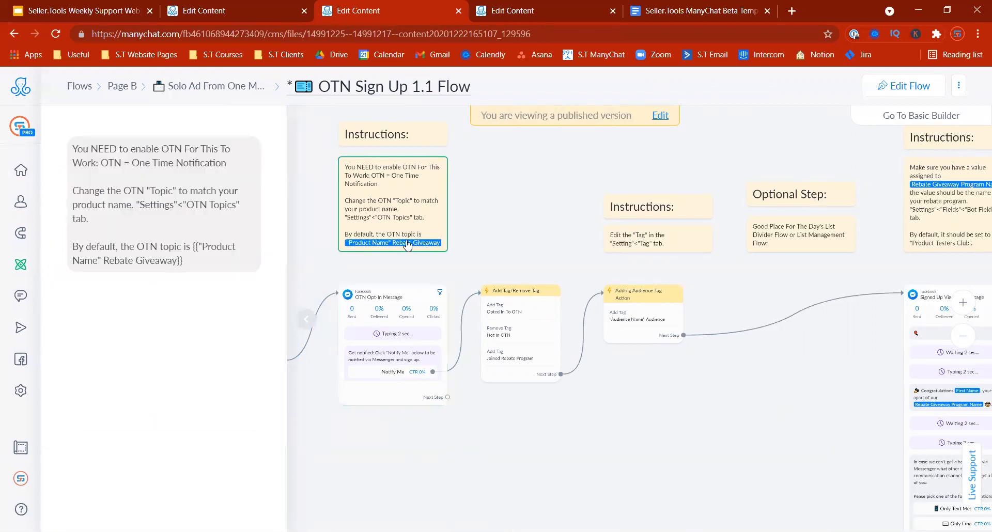
left_click(263, 20)
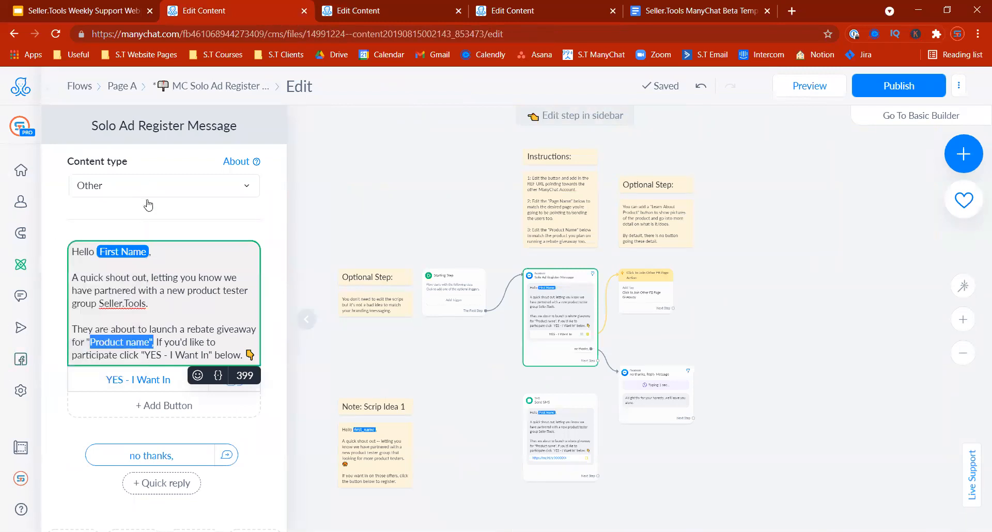
Step: Find the audience tag in the Tags settings by searching 'audi'
mouse_move(137, 286)
mouse_move(31, 279)
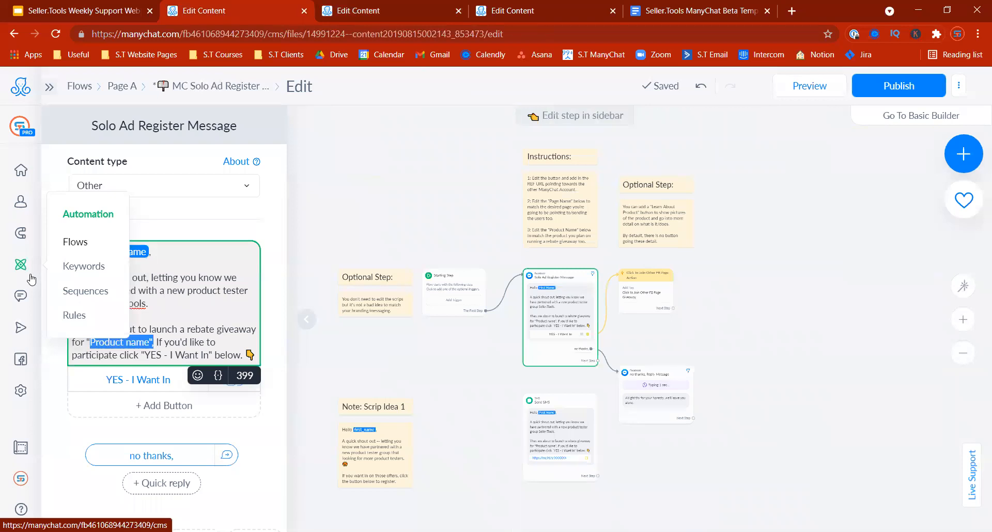
left_click(20, 392)
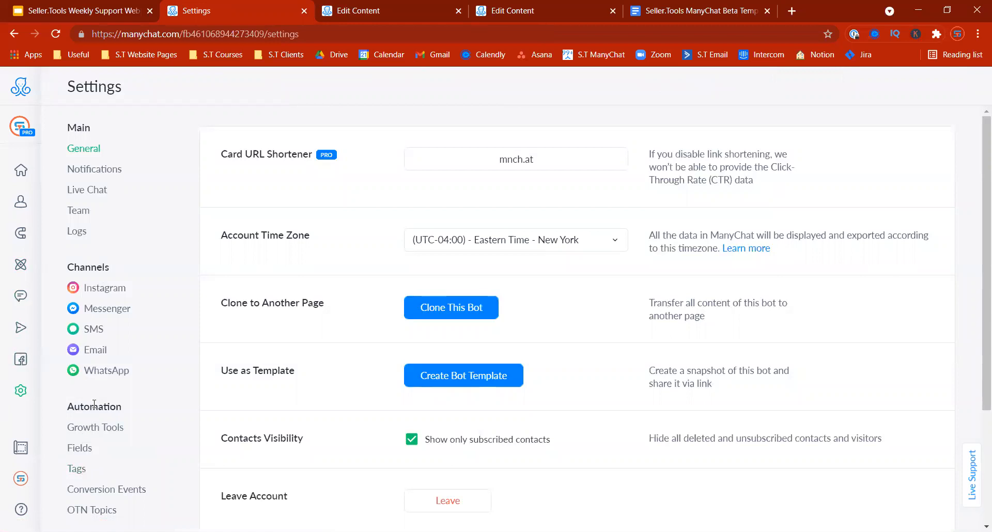
left_click(77, 470)
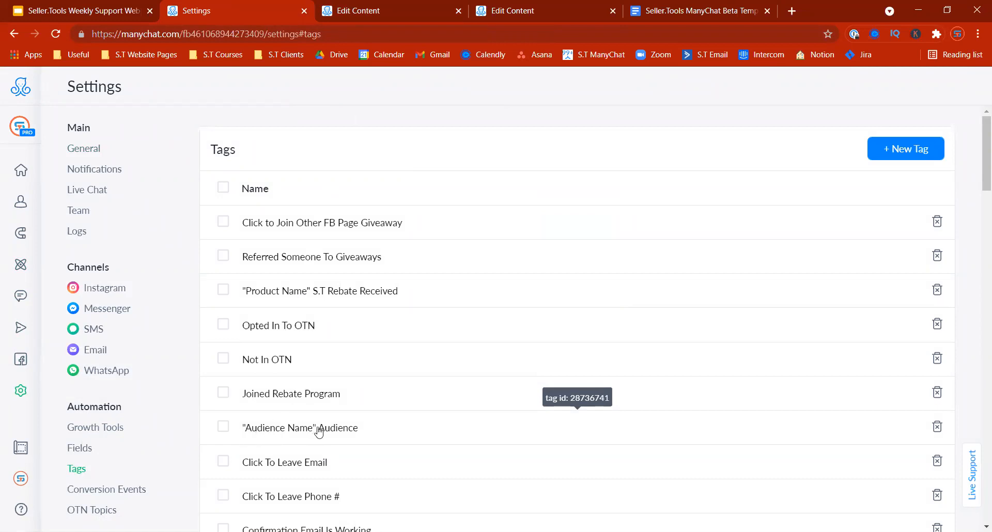
key("ctrl+f")
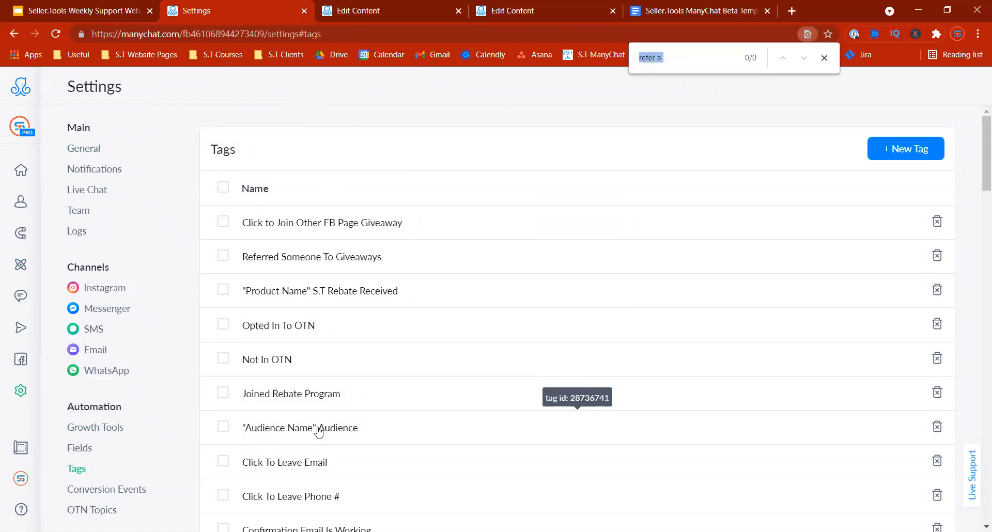
type("audi")
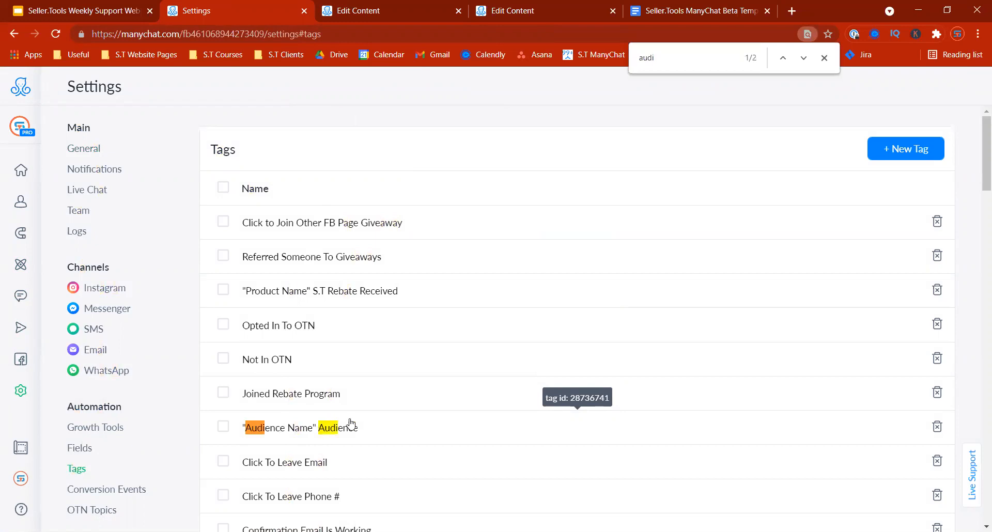
Step: Rename the Audience Name tag to 'Seller.Tools 1 Audience'
left_click(826, 57)
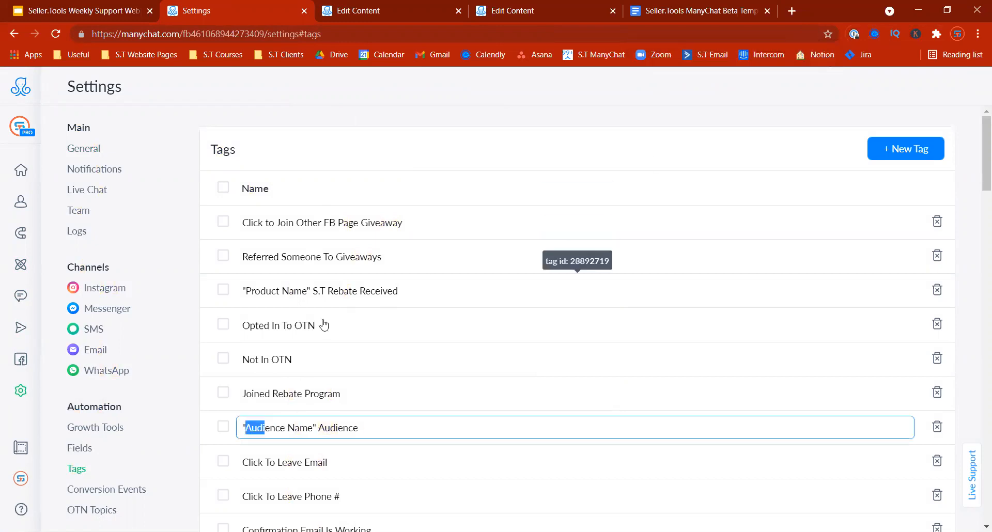
left_click(298, 429)
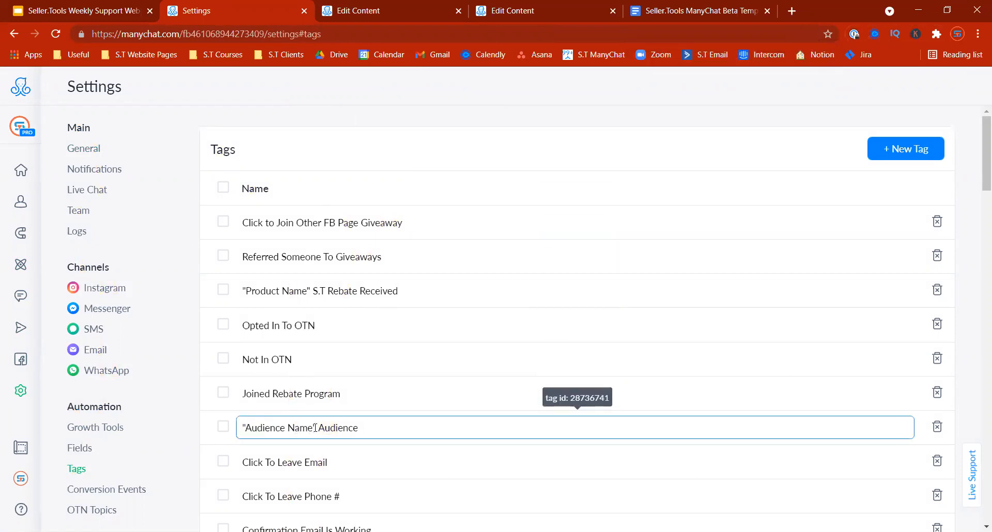
left_click_drag(315, 428, 200, 436)
type("Seller.Tools 1")
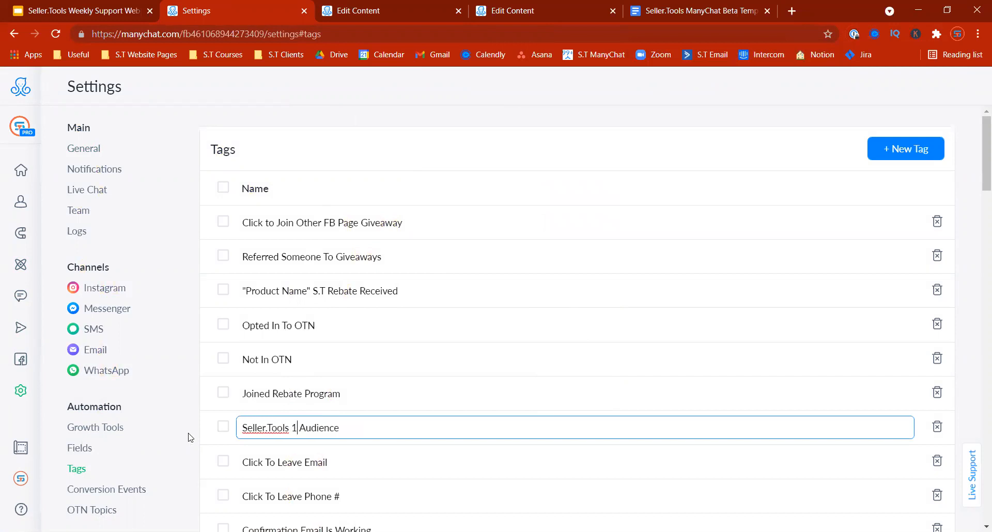
key("Return")
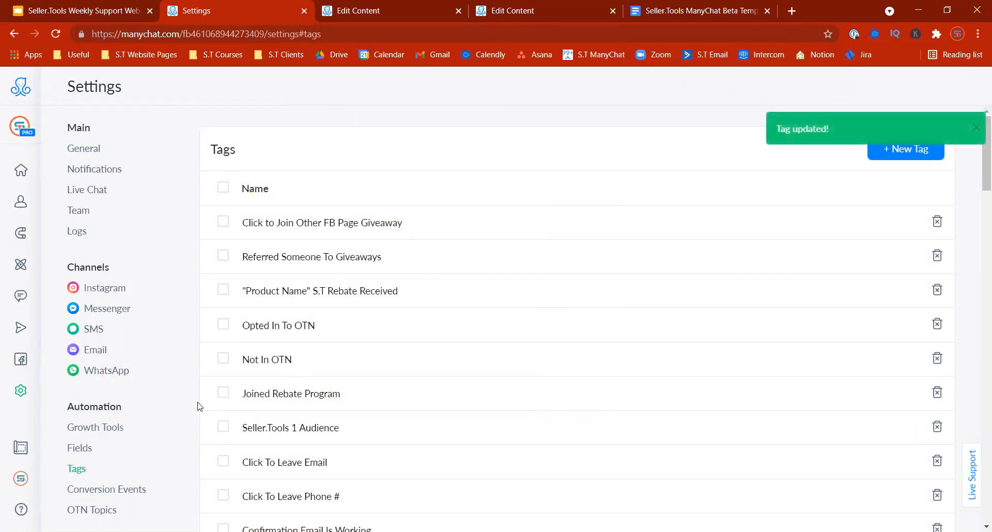
Step: Change the tag prefix to 'Page A', making it the Page A Audience tag
left_click(296, 431)
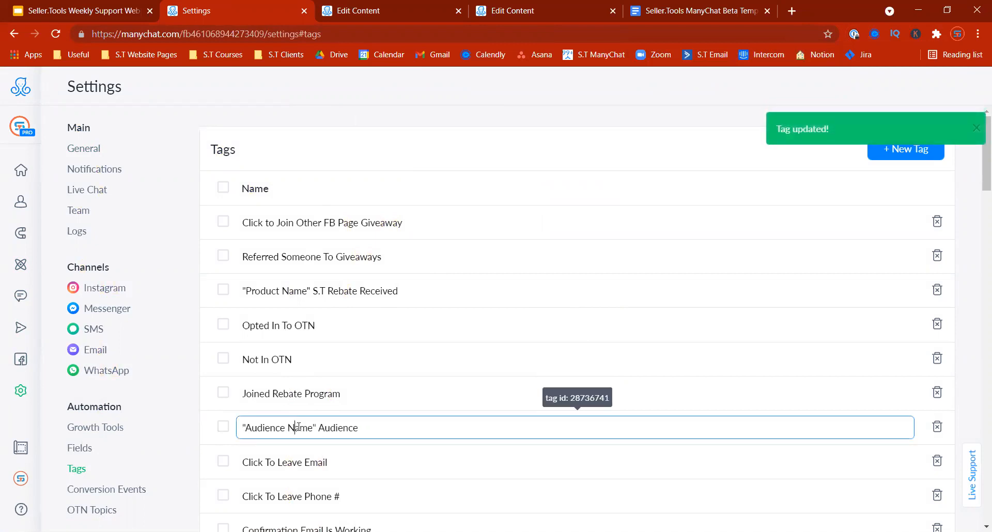
left_click_drag(279, 428, 241, 428)
type("Page ")
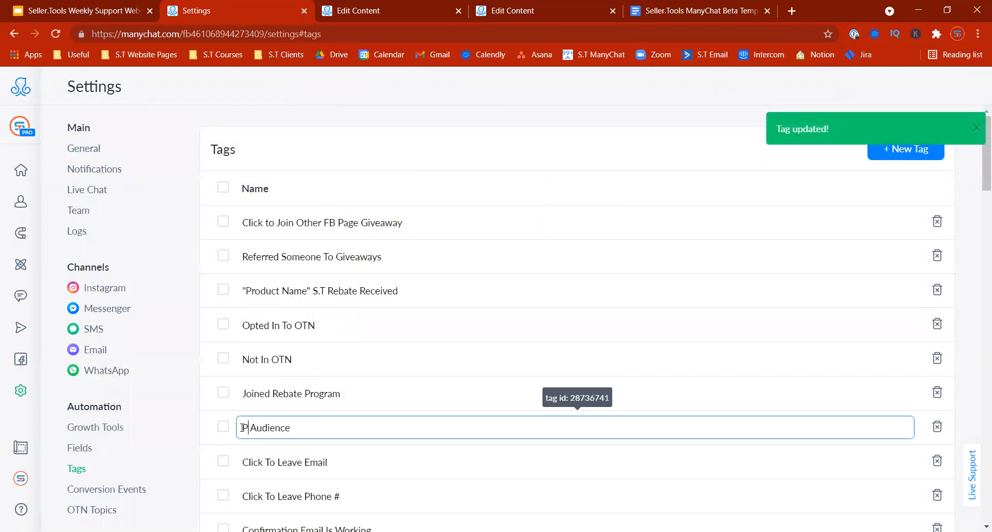
type("A")
left_click(196, 429)
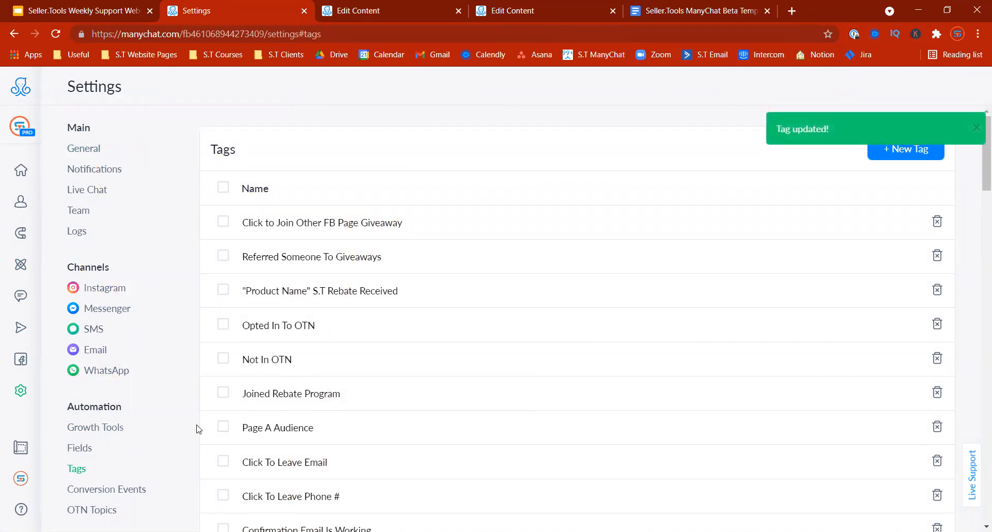
left_click(87, 511)
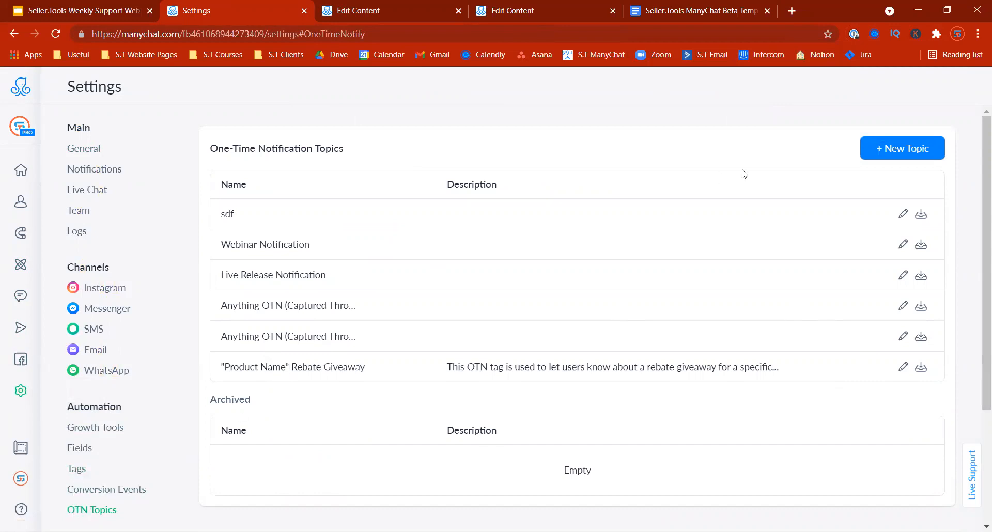
Step: Inspect the 'Product Name' Rebate Giveaway topic name, close it unchanged, and return to the OTN flow
left_click(904, 368)
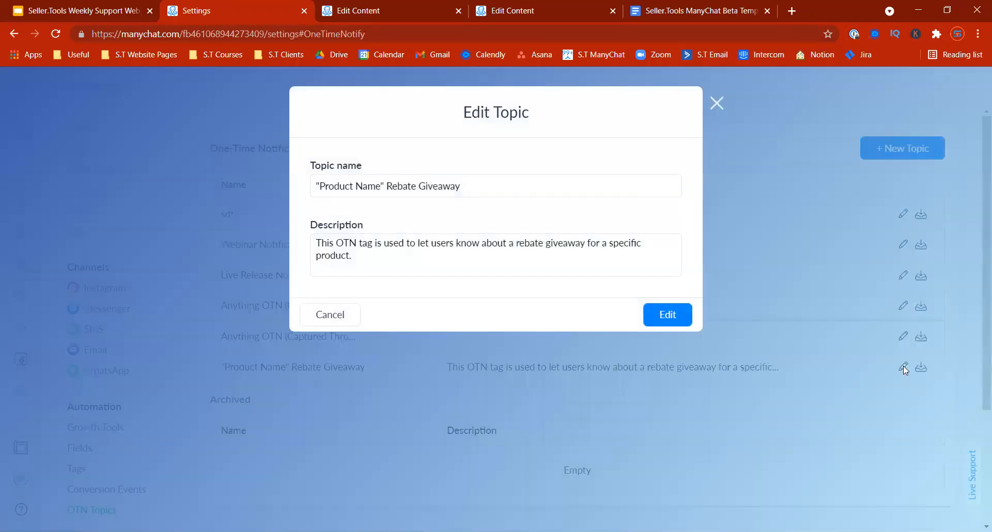
left_click_drag(388, 186, 288, 179)
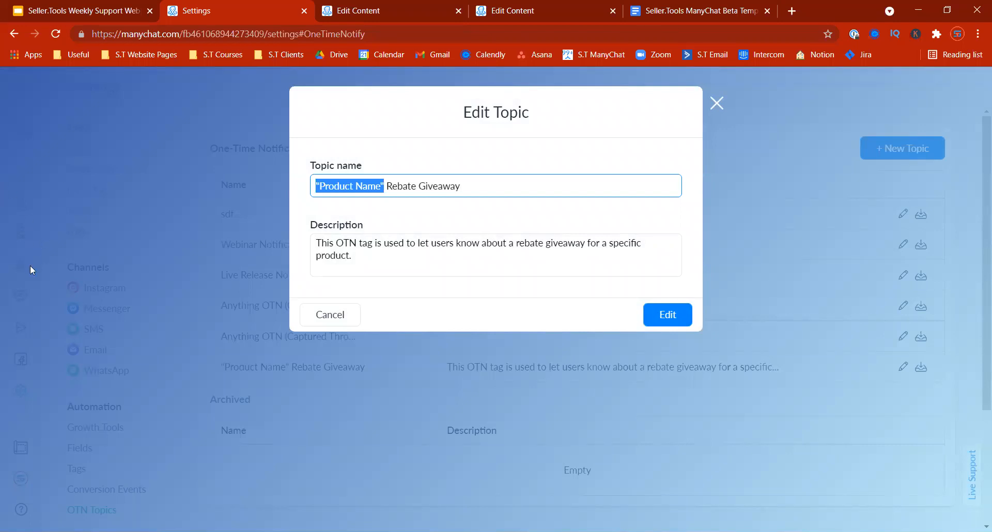
left_click(716, 102)
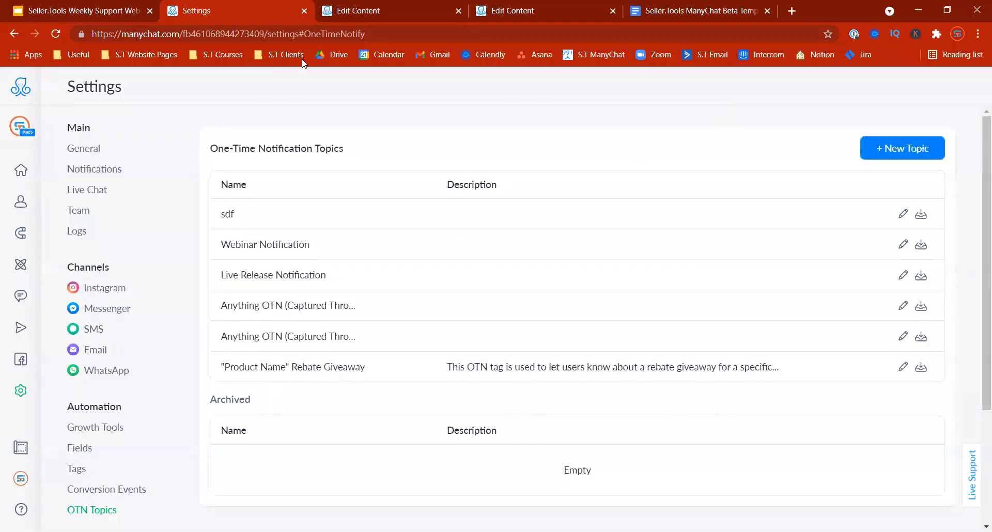
left_click(358, 11)
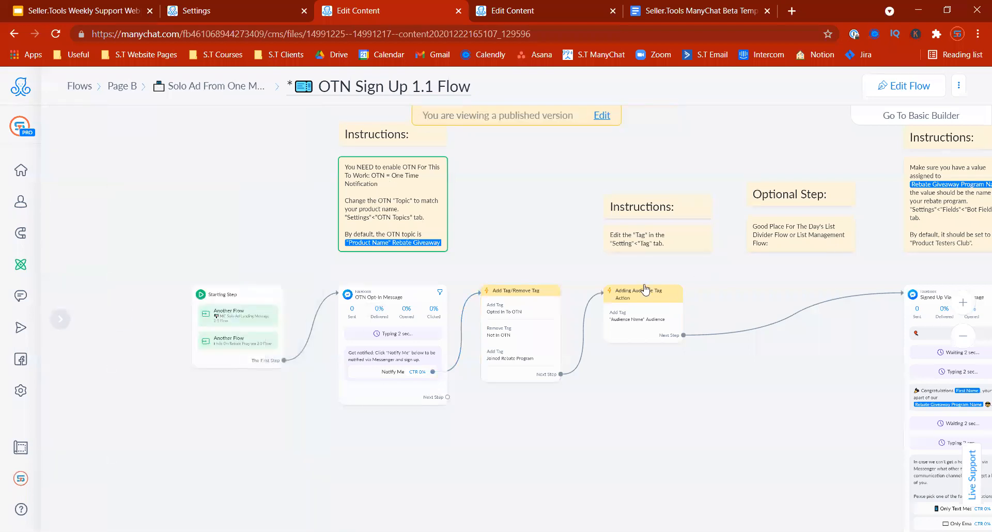
Step: Add a Start Flow step after the audience tag that runs List Management 1.0 Flow
left_click_drag(724, 415, 480, 397)
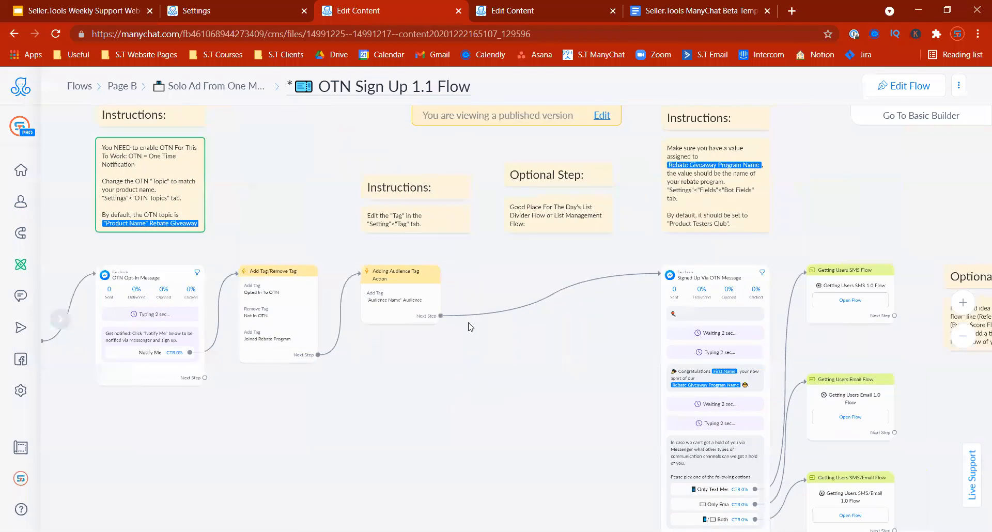
left_click(904, 86)
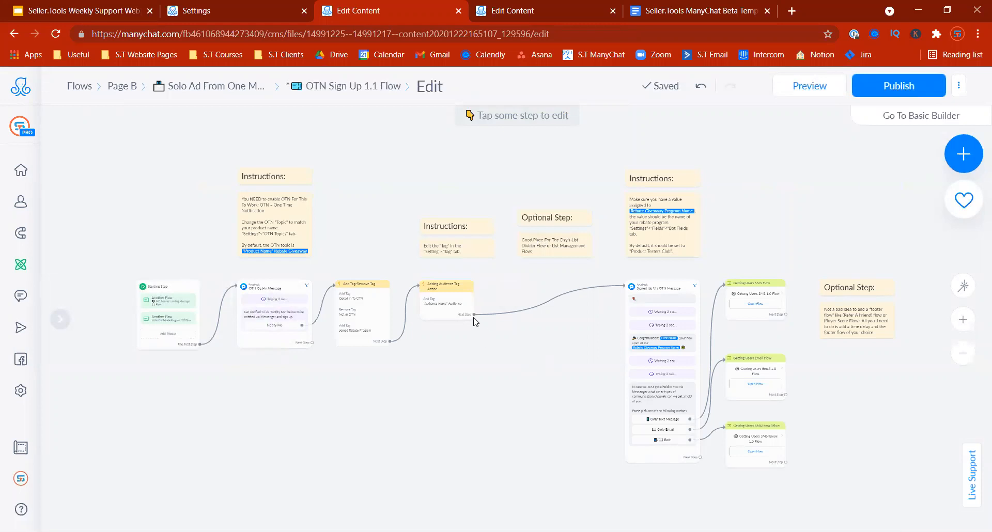
left_click_drag(474, 313, 514, 272)
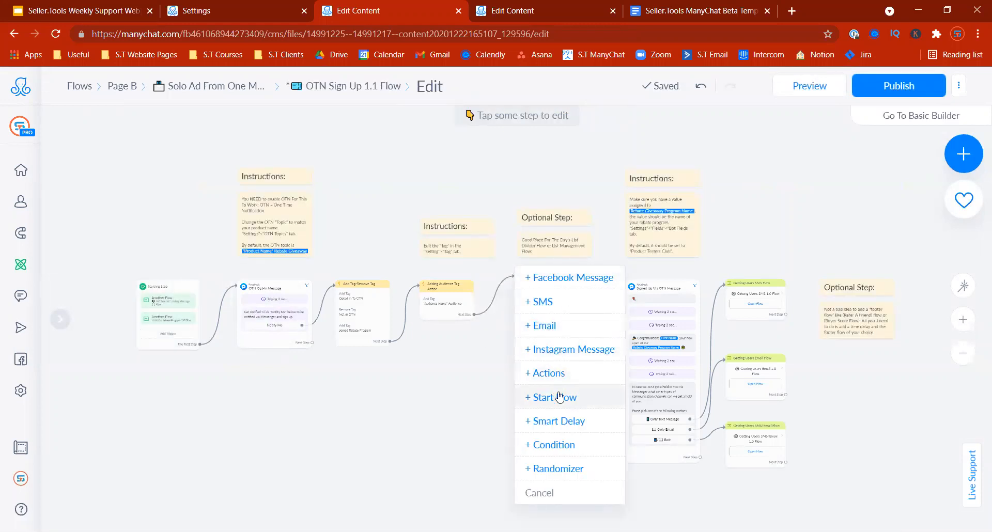
left_click(551, 397)
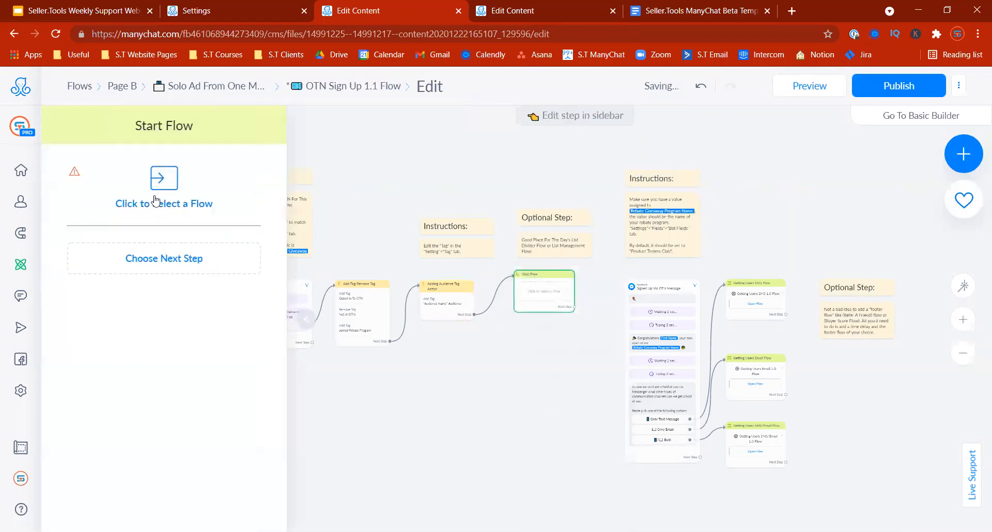
left_click(155, 201)
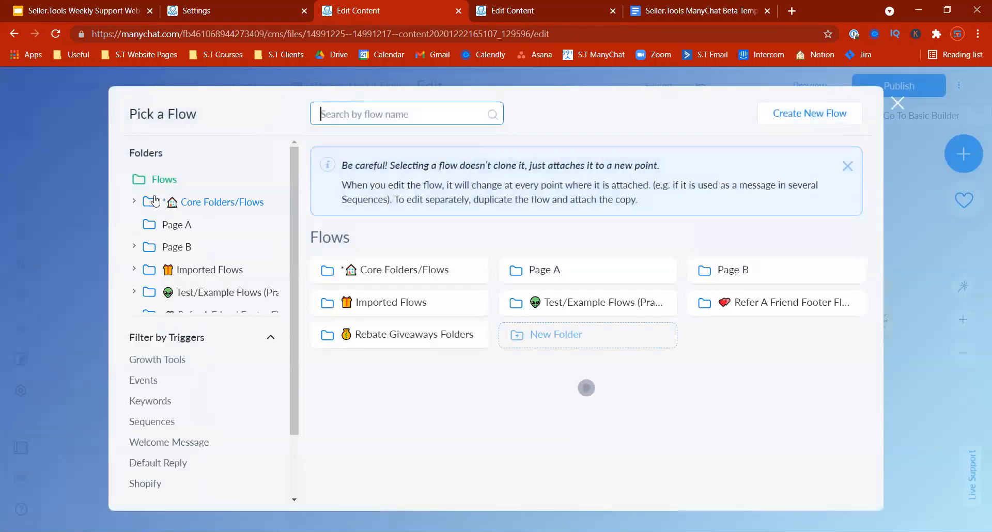
left_click(411, 273)
left_click(568, 271)
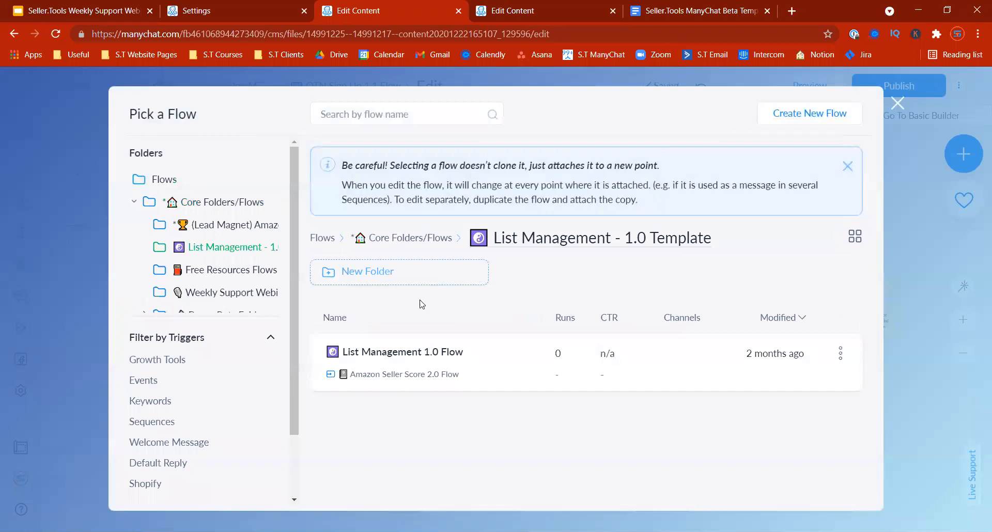
left_click(417, 383)
left_click(764, 497)
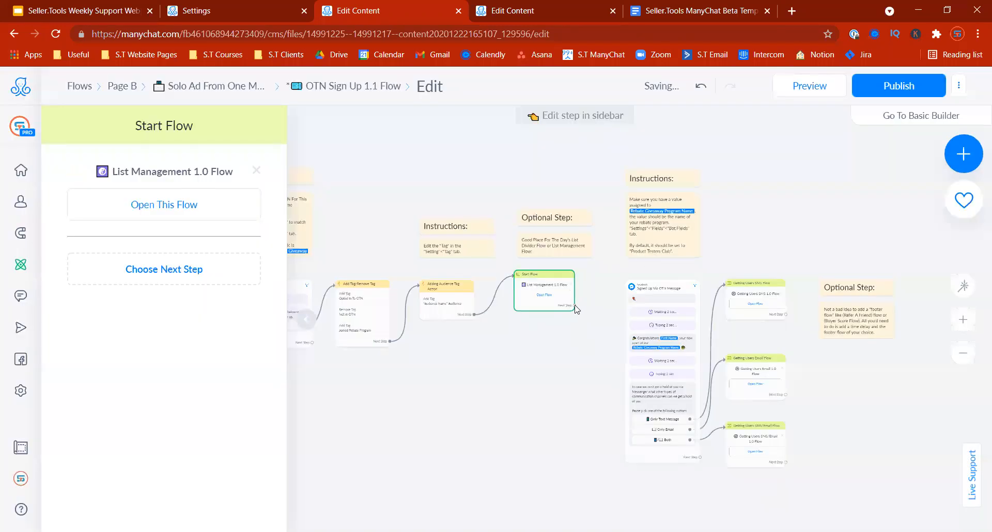
left_click(637, 316)
left_click_drag(559, 275, 561, 285)
left_click(556, 388)
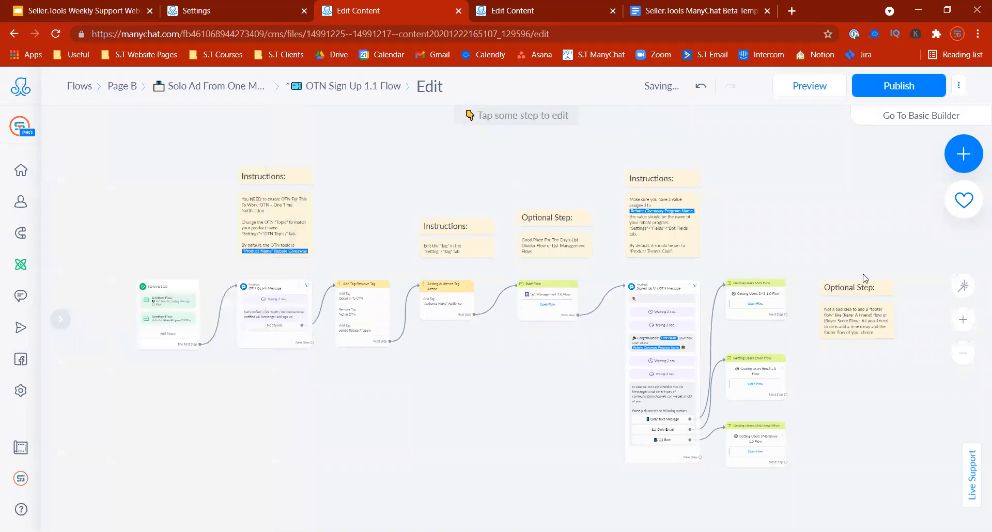
Step: Add a 1-hour Smart Delay after the sign-up message
left_click_drag(768, 237, 700, 234)
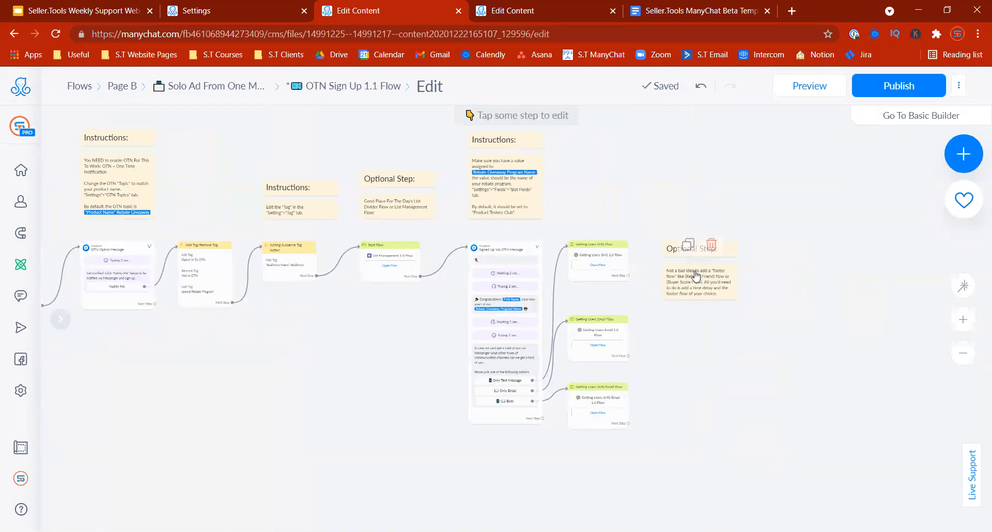
scroll(787, 325, "down", 1)
left_click_drag(815, 357, 701, 408)
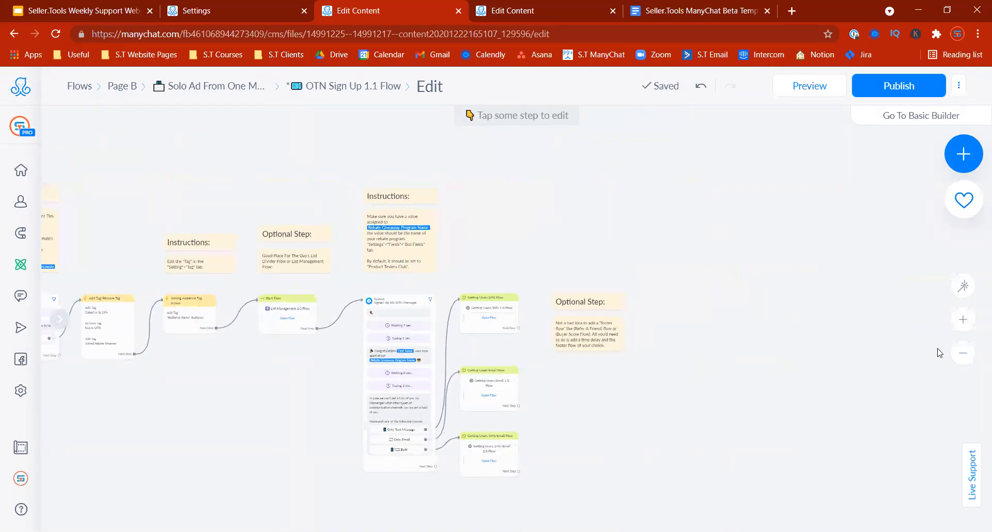
left_click(966, 325)
left_click_drag(858, 386, 800, 344)
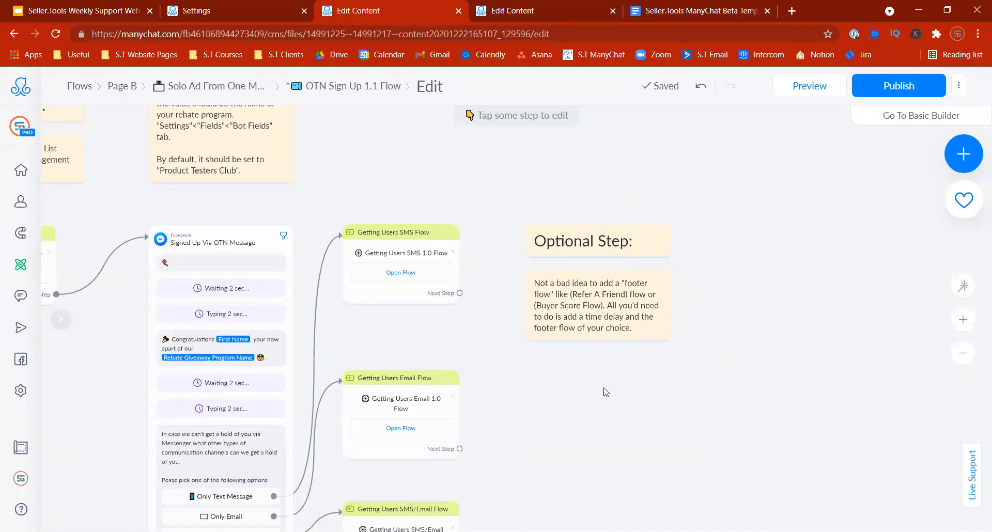
left_click_drag(611, 424, 588, 348)
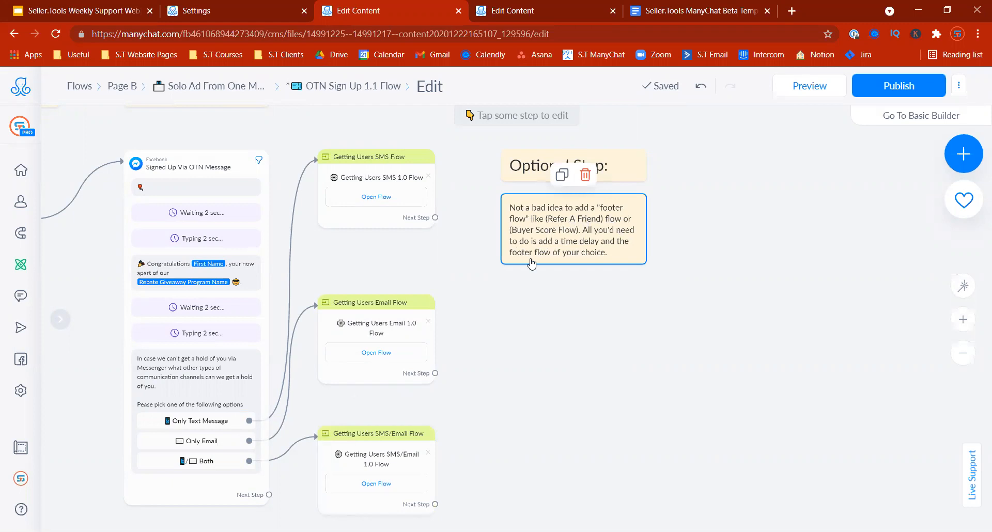
left_click_drag(268, 495, 742, 128)
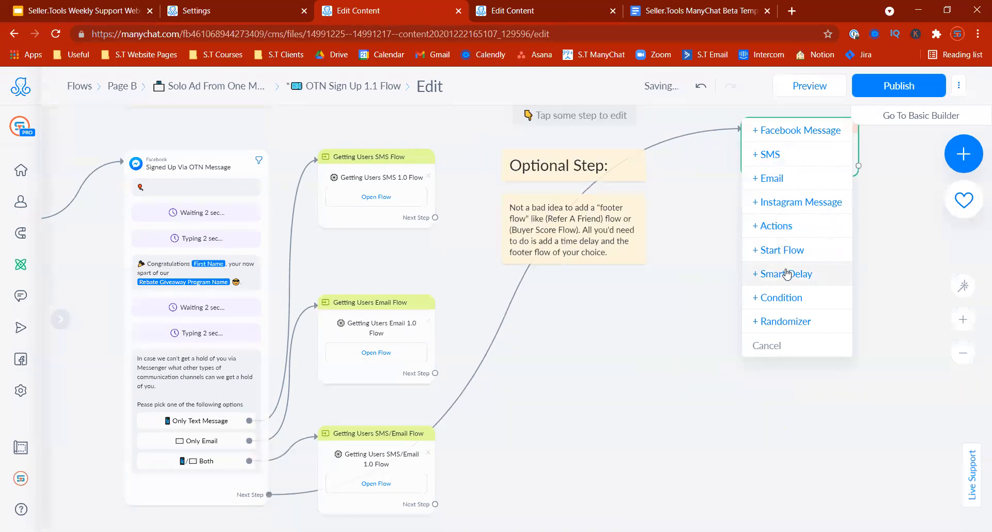
left_click(787, 274)
left_click(231, 212)
left_click(221, 261)
Step: Add an Actions step after the delay
left_click_drag(668, 181, 726, 138)
left_click(758, 235)
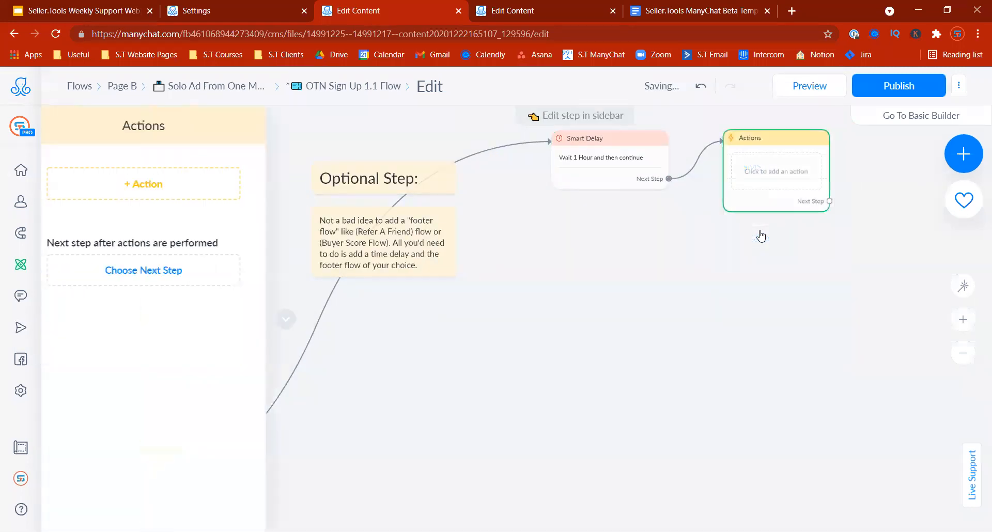
left_click(164, 185)
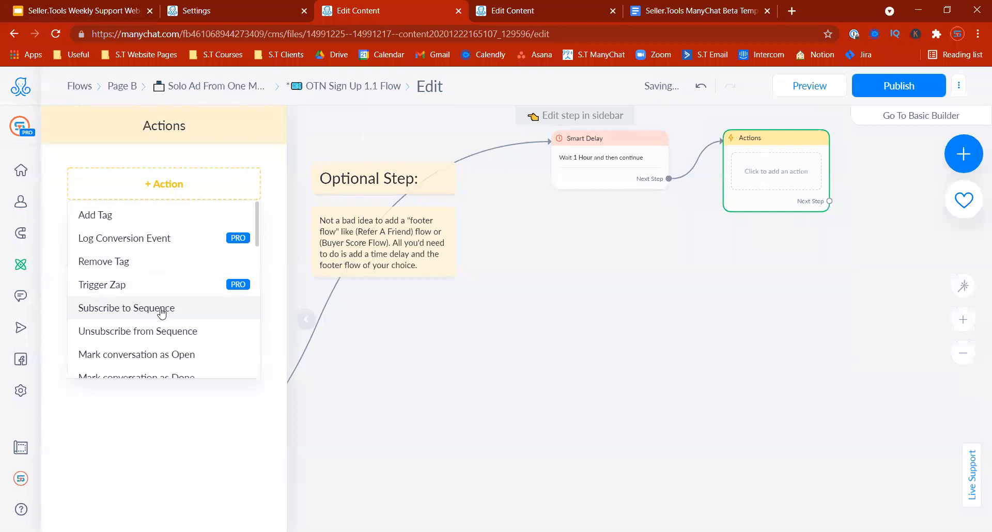
scroll(162, 310, "down", 3)
Step: Add a Set Custom Field action setting Refer A Friend First Content Type to 'Sign up'
left_click(162, 283)
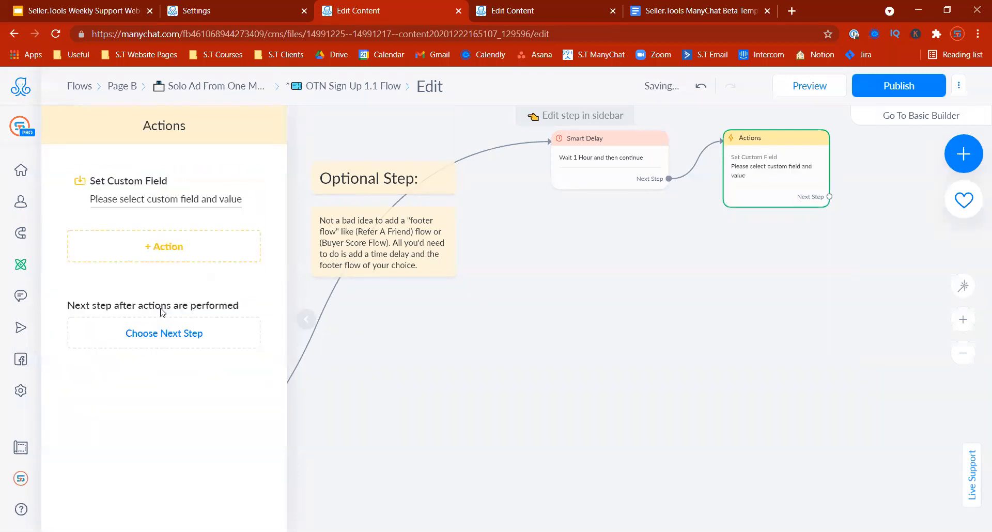
left_click(146, 202)
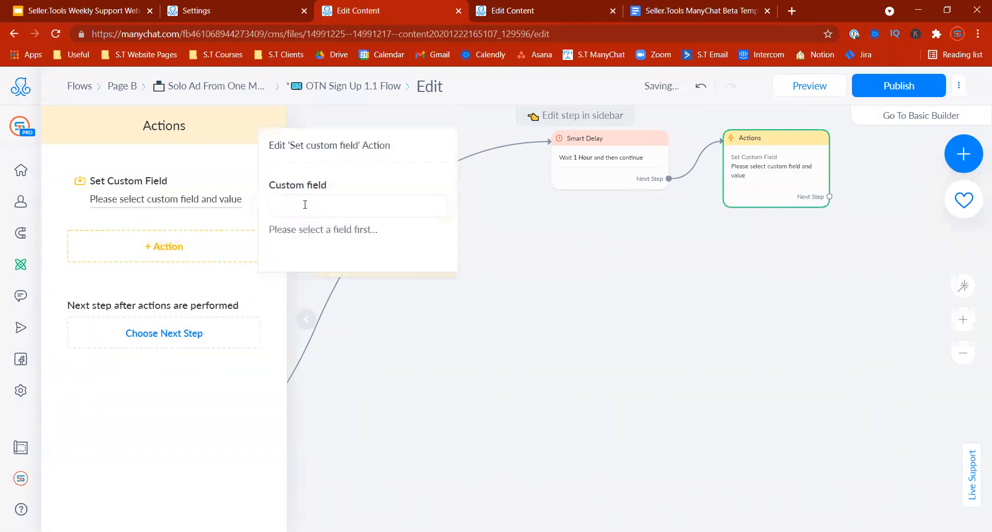
left_click(308, 209)
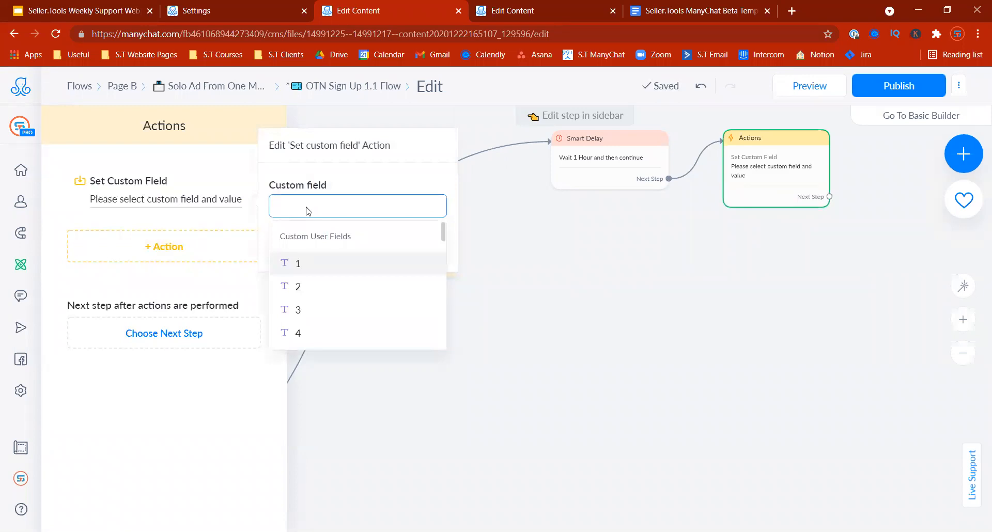
type("co")
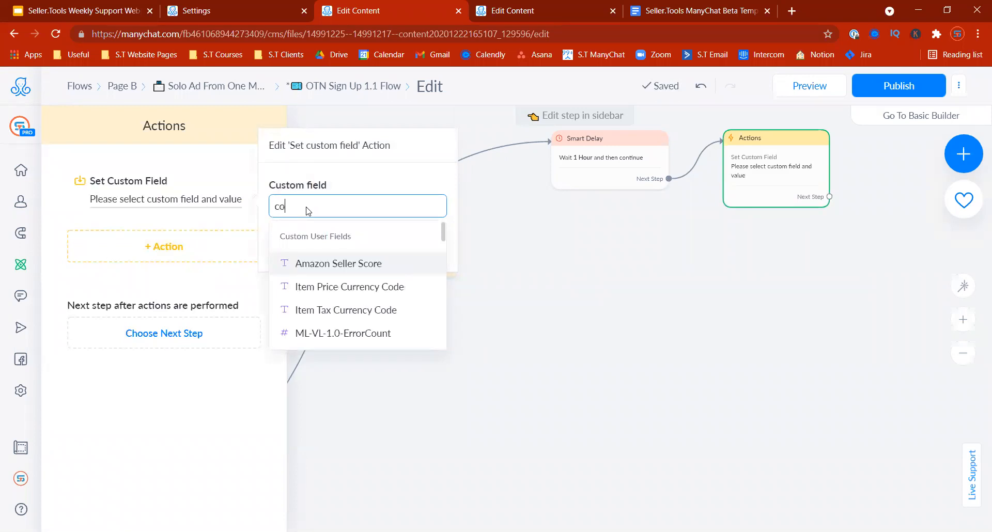
type("ntent")
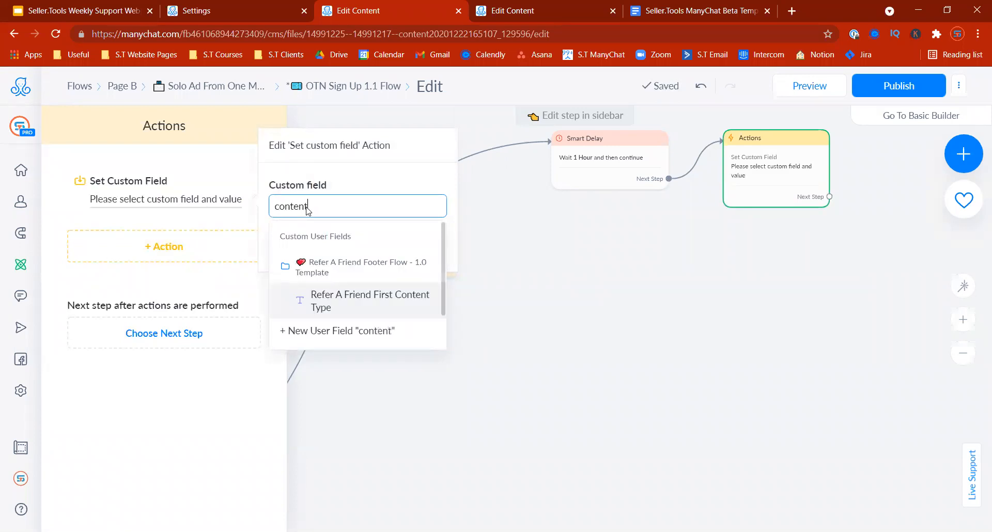
left_click(386, 304)
left_click(351, 178)
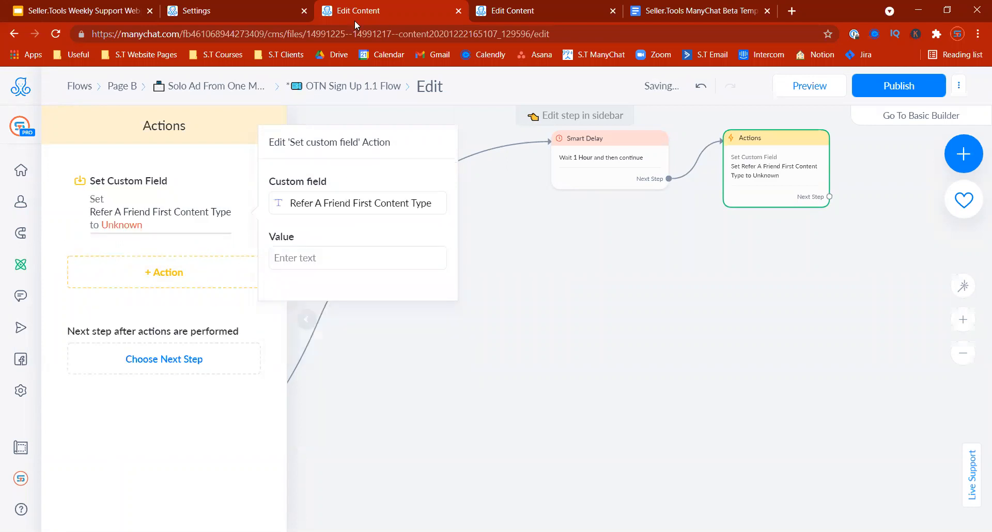
left_click(311, 256)
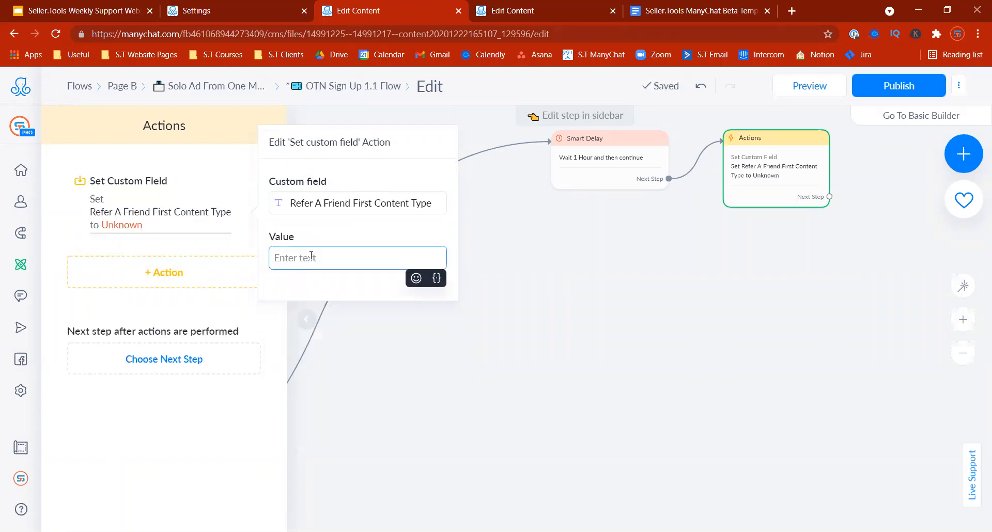
type("Sign up")
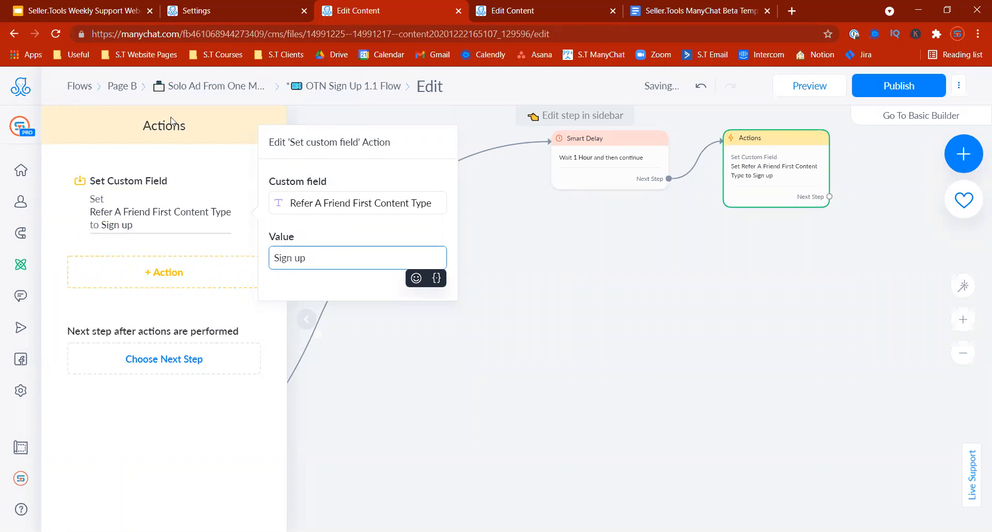
left_click(209, 25)
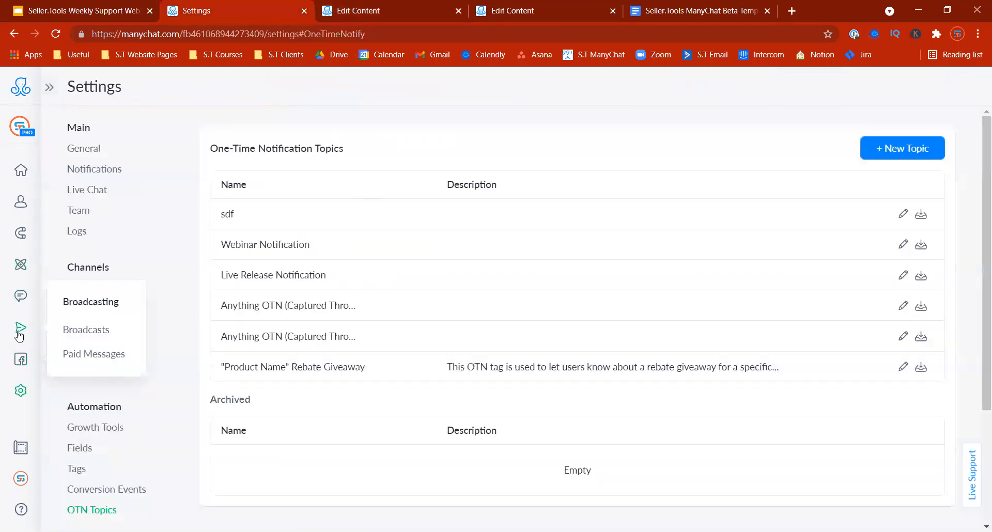
Step: Check the content type values expected by the Refer A Friend To Giveaway Program 5.0 Flow's starting condition
left_click(22, 274)
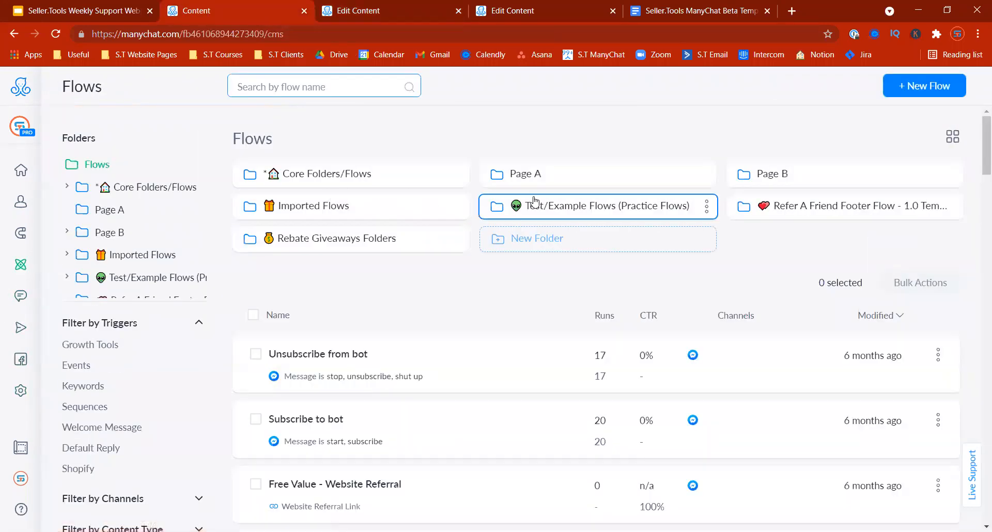
left_click(816, 213)
left_click(362, 226)
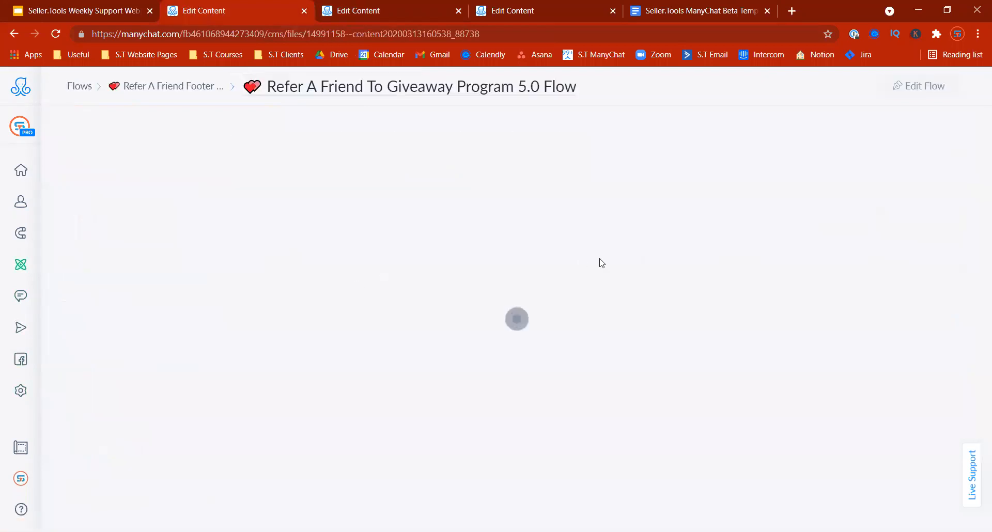
left_click(590, 318)
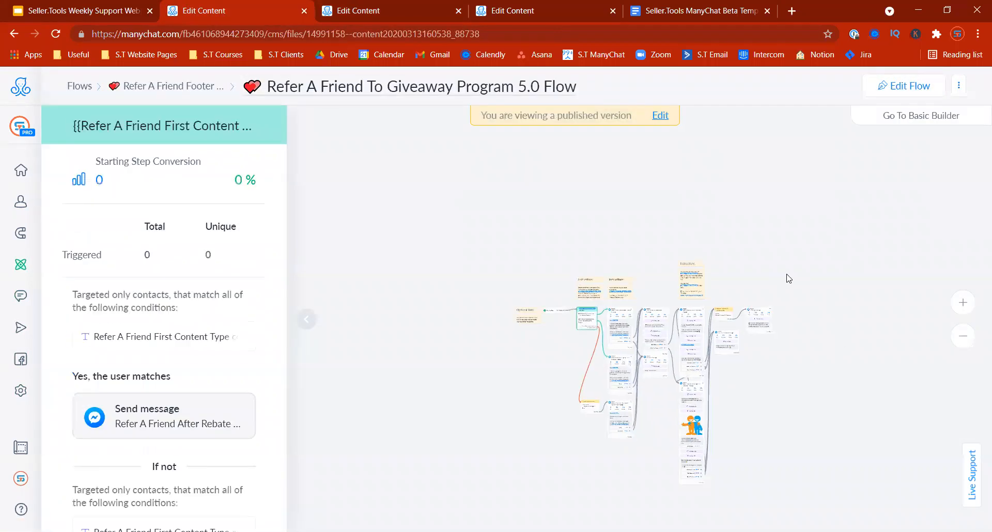
left_click(970, 298)
left_click_drag(500, 189, 443, 381)
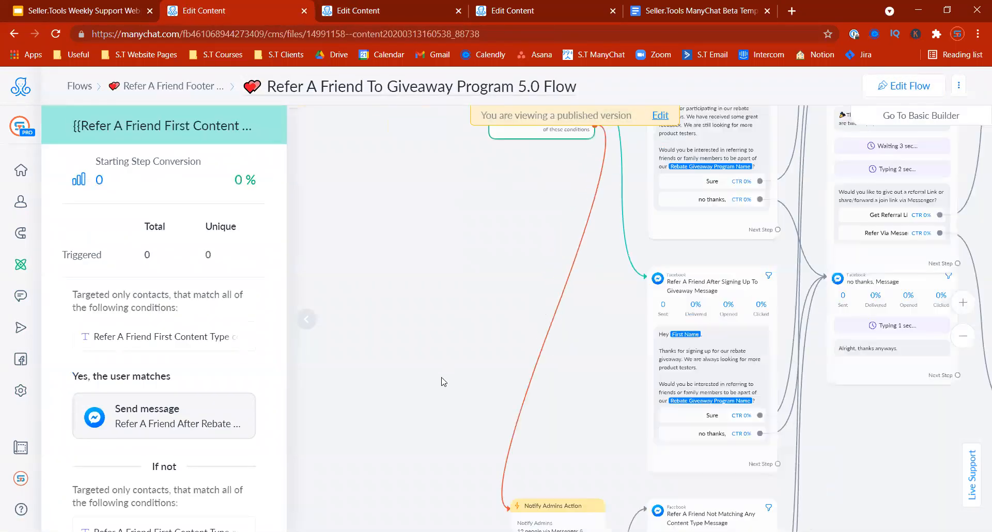
left_click_drag(576, 313, 536, 400)
left_click_drag(415, 320, 404, 424)
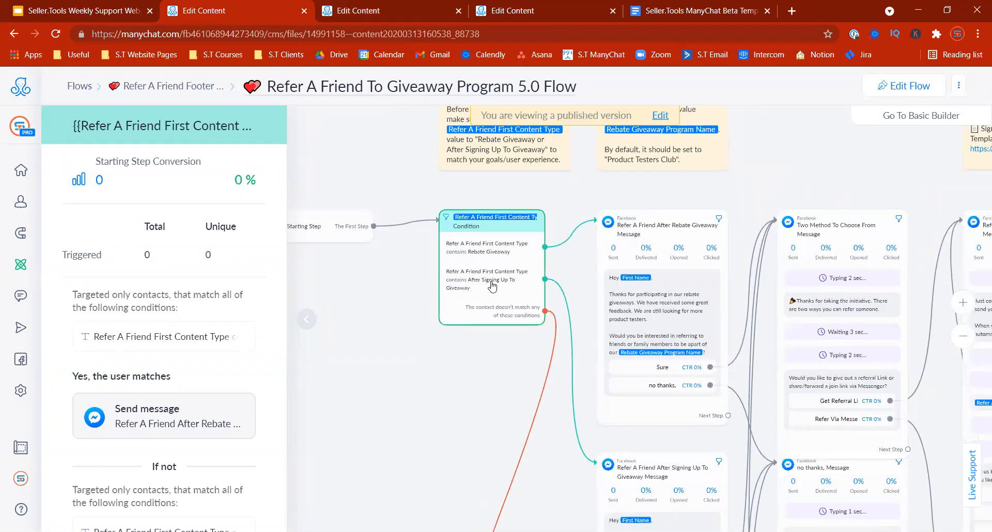
scroll(283, 281, "down", 4)
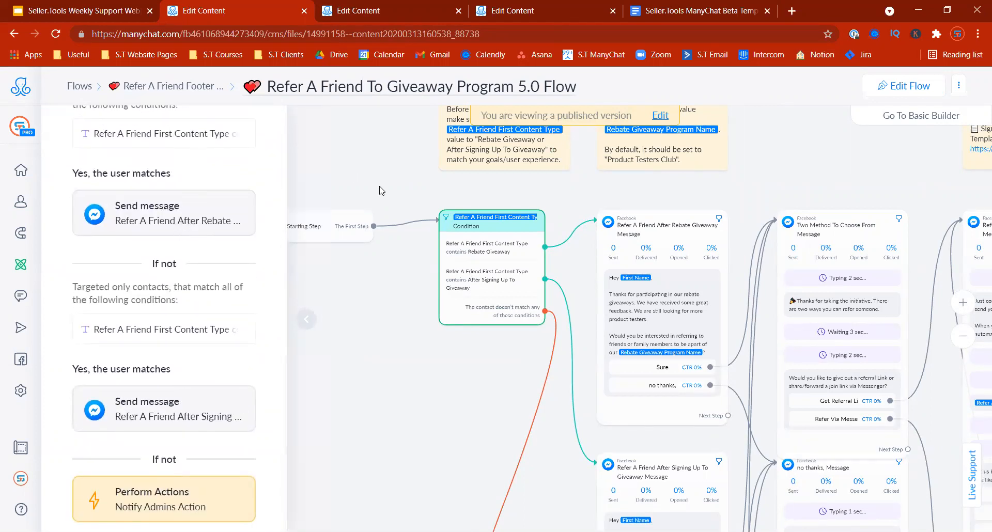
left_click(336, 14)
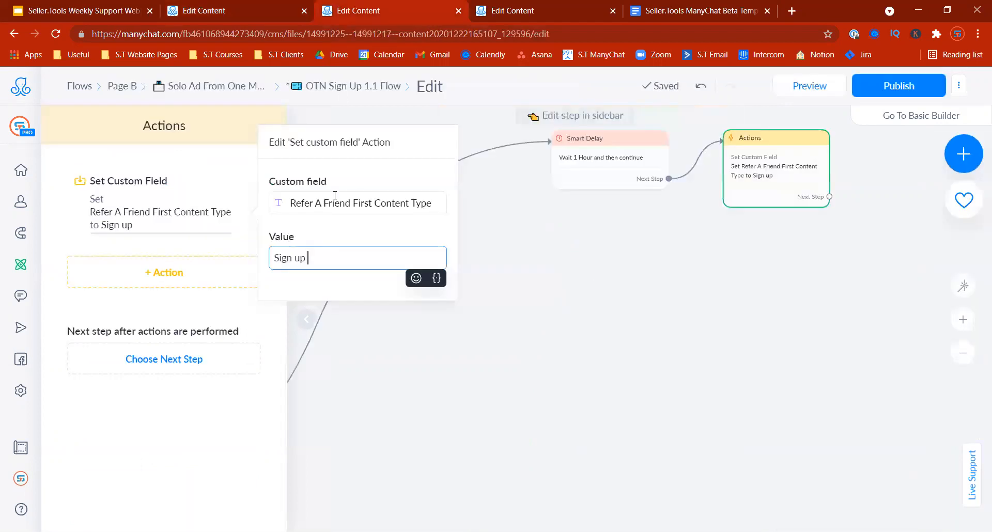
Step: Rewrite the custom field value from 'Sign up' to 'After Sign Up To Giveaway'
key("Home")
type("After Sign ")
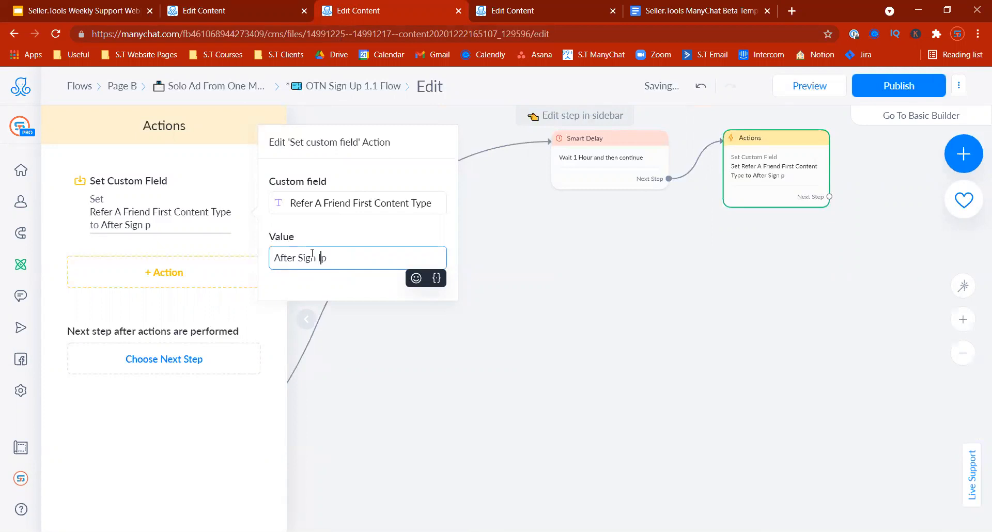
type("U")
key("End")
type("To Rebate")
key("BackSpace")
key("BackSpace")
key("BackSpace")
key("BackSpace")
type("Giveaway")
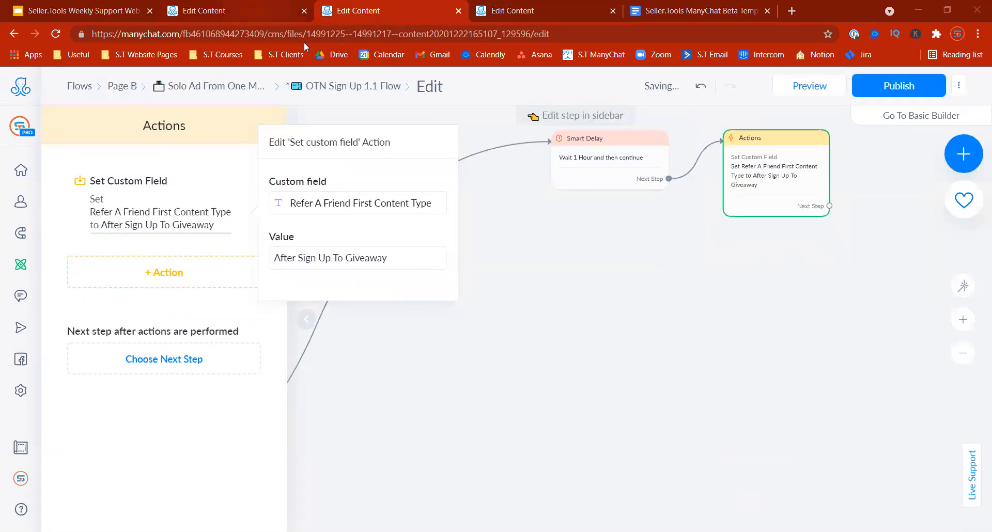
Step: Match the Refer A Friend flow's wording by correcting the value to 'After Signing Up To Giveaway'
key("ctrl+shift+Tab")
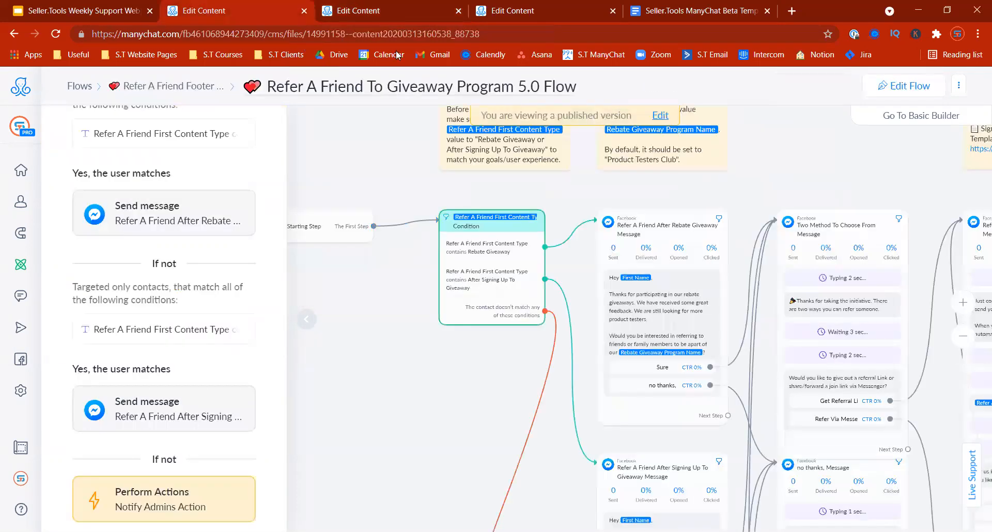
key("ctrl+Tab")
left_click(316, 258)
type("ing")
key("ctrl+shift+Tab")
key("ctrl+Tab")
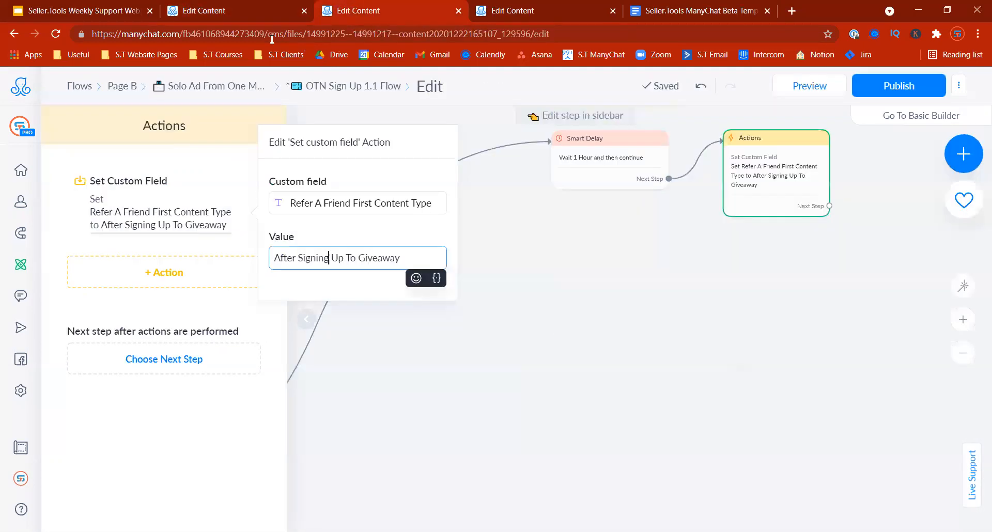
left_click(172, 249)
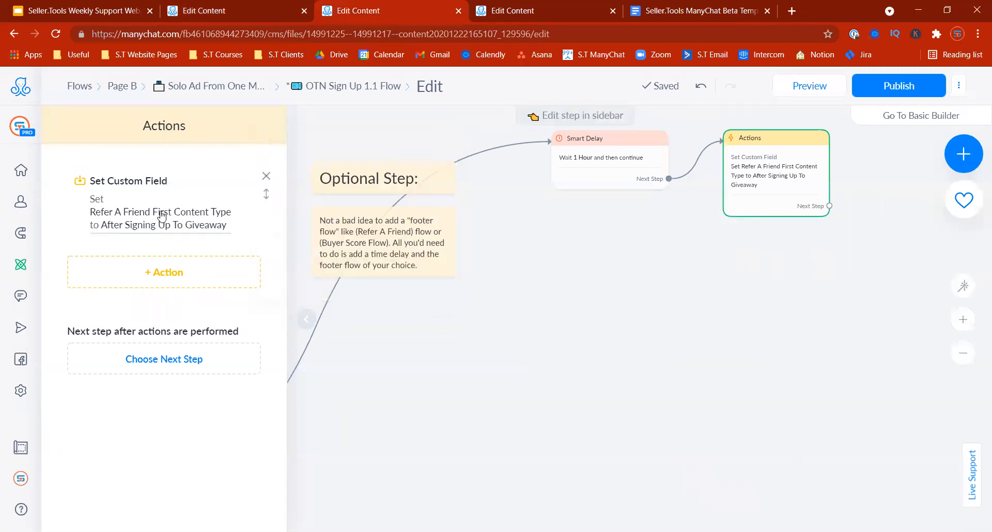
Step: Add a Start Flow step launching the Refer A Friend To Giveaway Program 5.0 Flow from the Refer A Friend Footer Flow folder
left_click(802, 345)
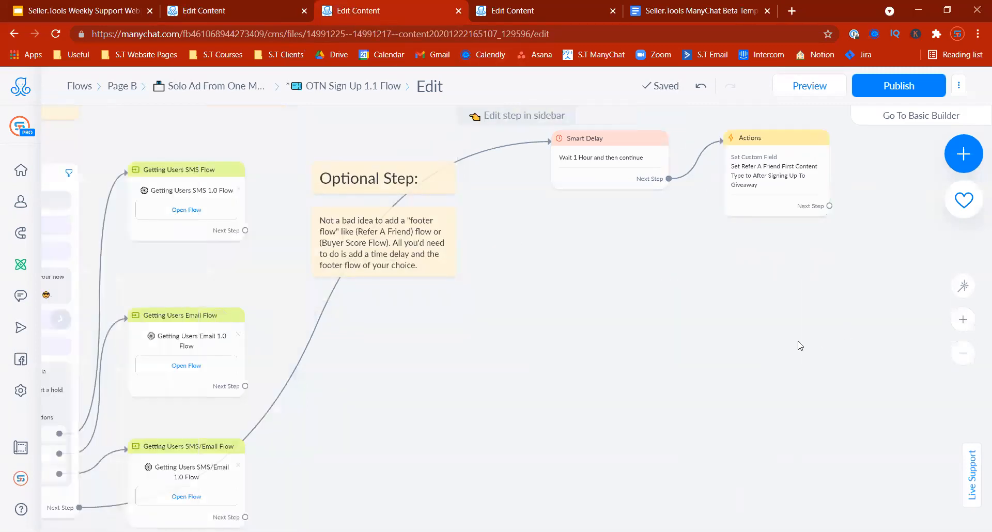
left_click_drag(800, 345, 486, 363)
left_click(515, 224)
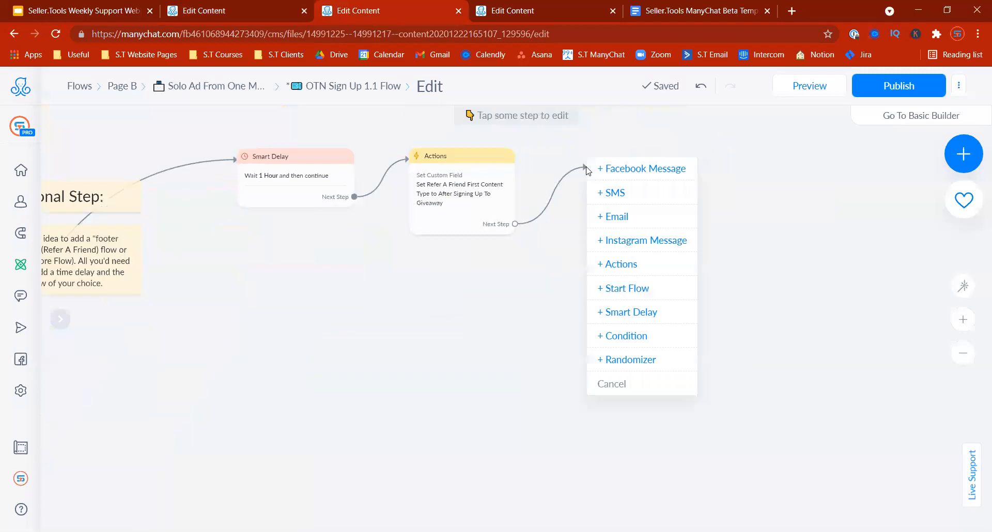
left_click(627, 289)
left_click(191, 200)
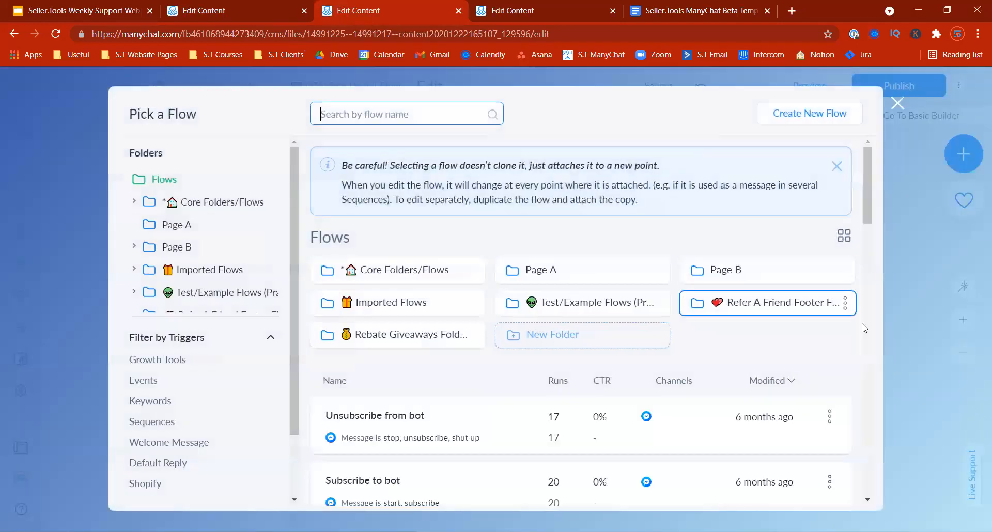
left_click(770, 302)
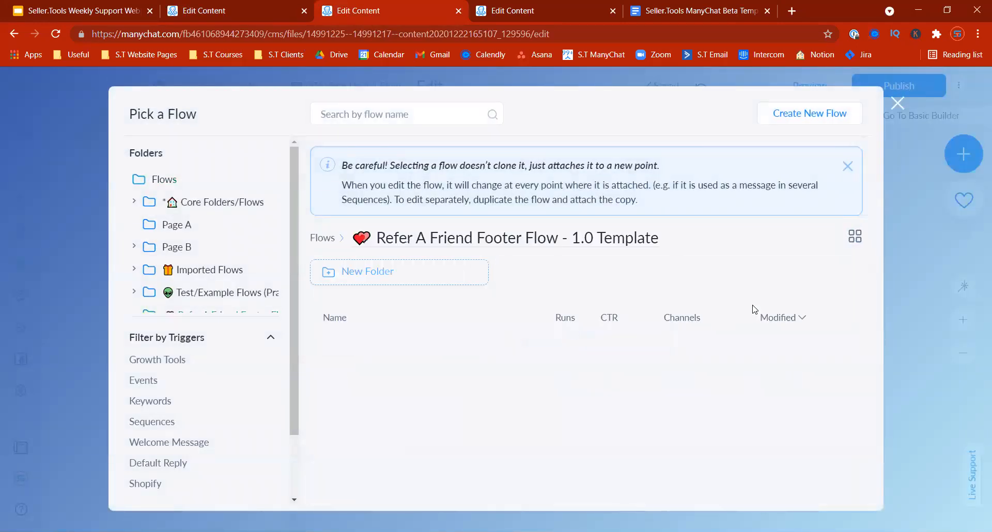
left_click(558, 360)
left_click(753, 489)
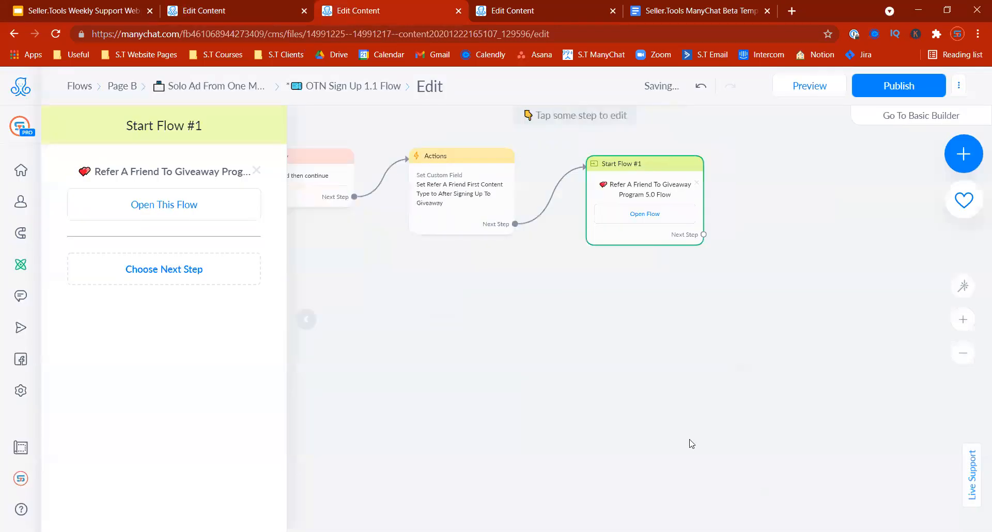
Step: Zoom out to show the whole flow and line up the new start-flow step
left_click(406, 359)
left_click_drag(355, 383, 652, 448)
left_click(962, 353)
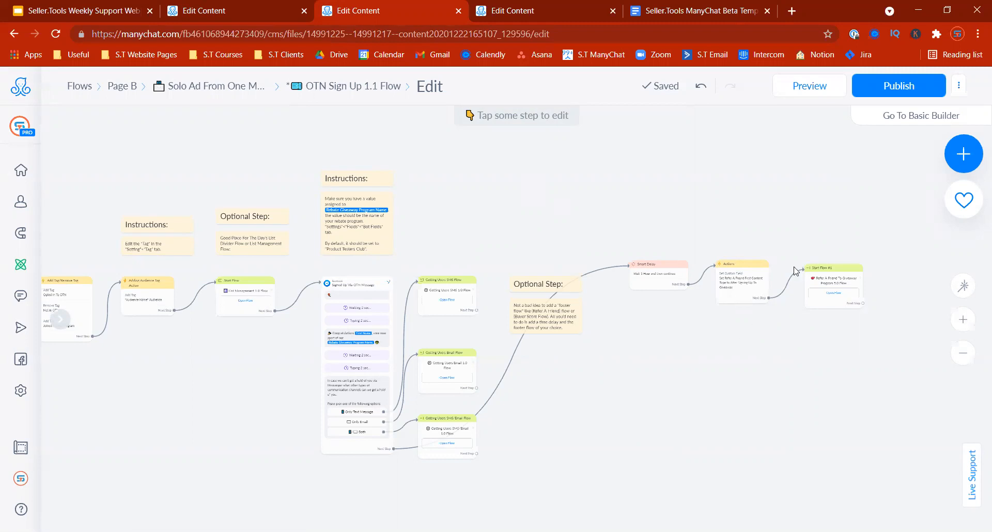
left_click_drag(813, 276, 799, 271)
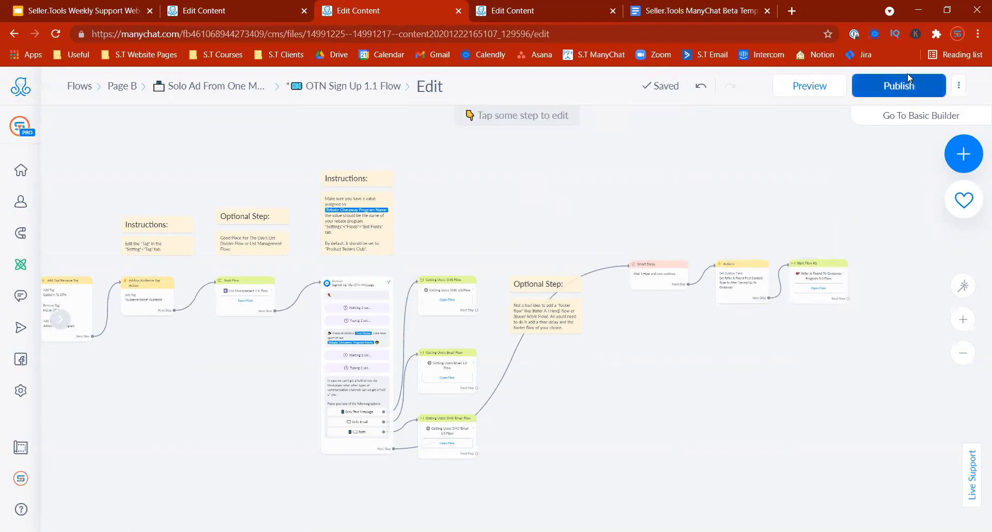
Step: Publish the OTN Sign Up 1.1 Flow
left_click(898, 86)
left_click_drag(640, 351, 871, 225)
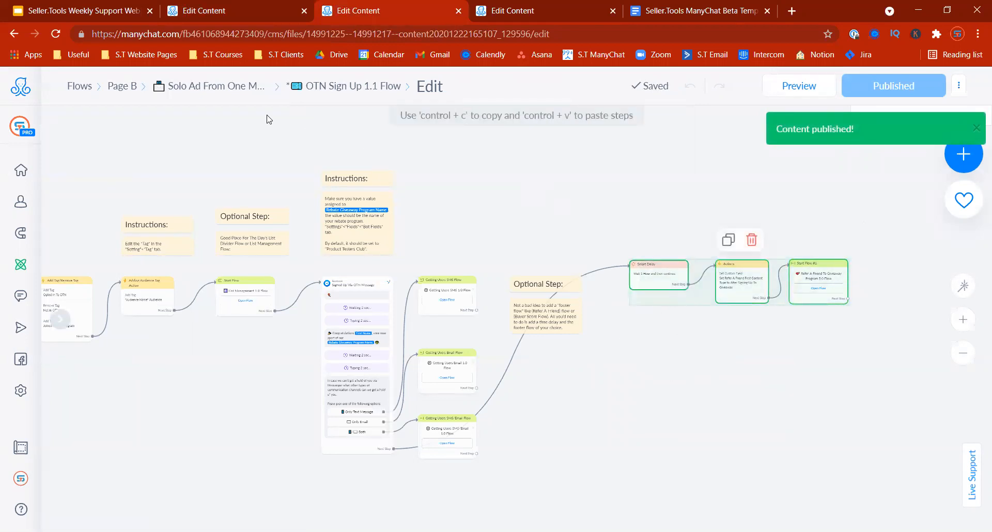
left_click(308, 87)
Step: Delete the '*' from the flow's name and return to the Solo Ad template folder
left_click(313, 84)
key("Left")
key("Right")
key("BackSpace")
key("Return")
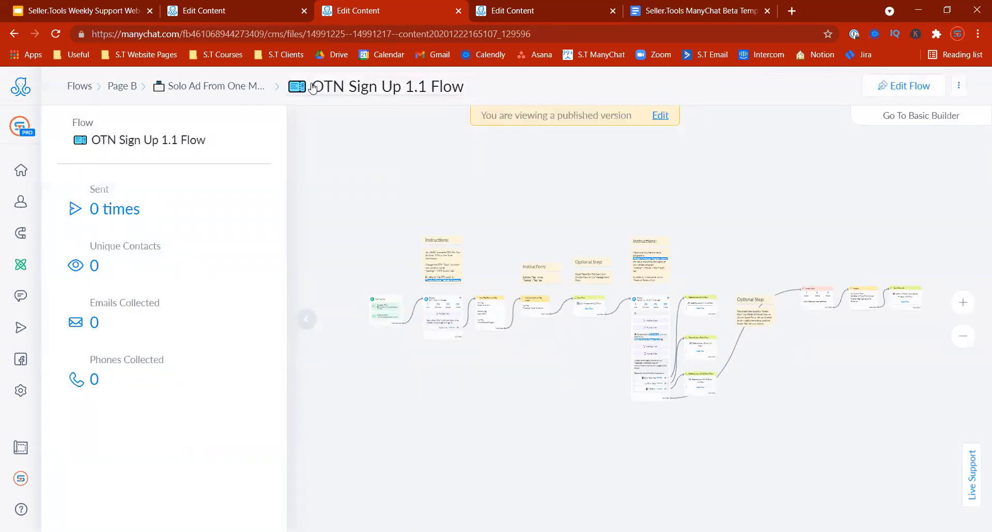
left_click(207, 87)
left_click_drag(985, 260, 976, 418)
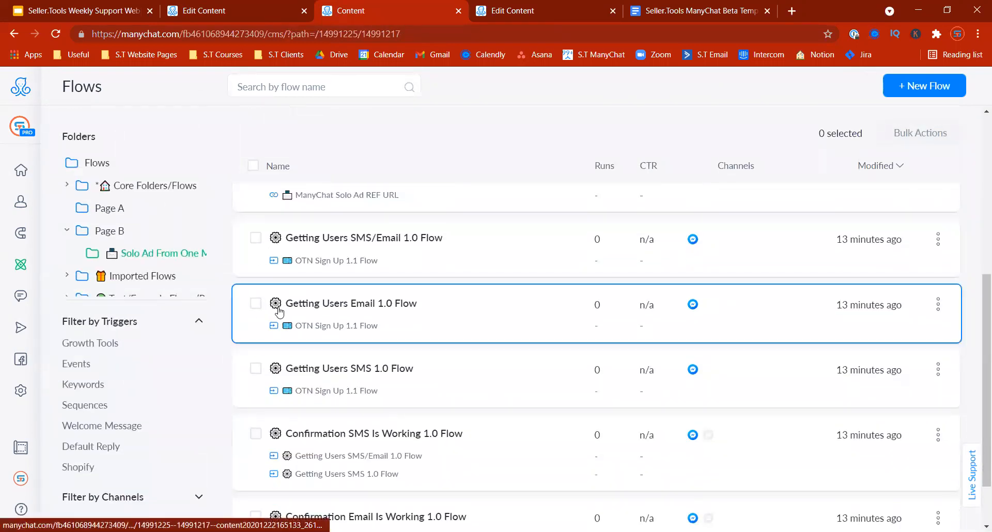
mouse_move(977, 365)
left_mouse_down()
mouse_move(976, 400)
mouse_move(977, 356)
left_mouse_up()
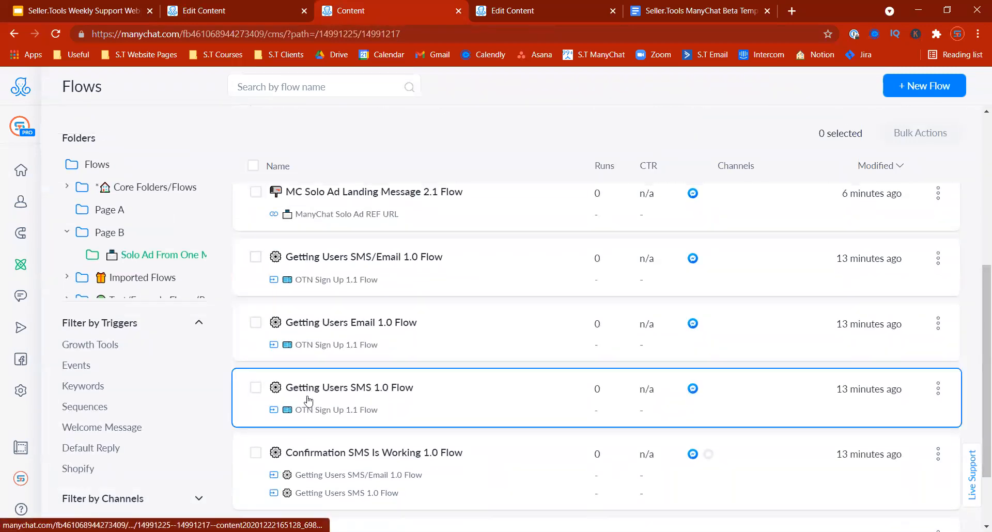
scroll(975, 356, "down", 2)
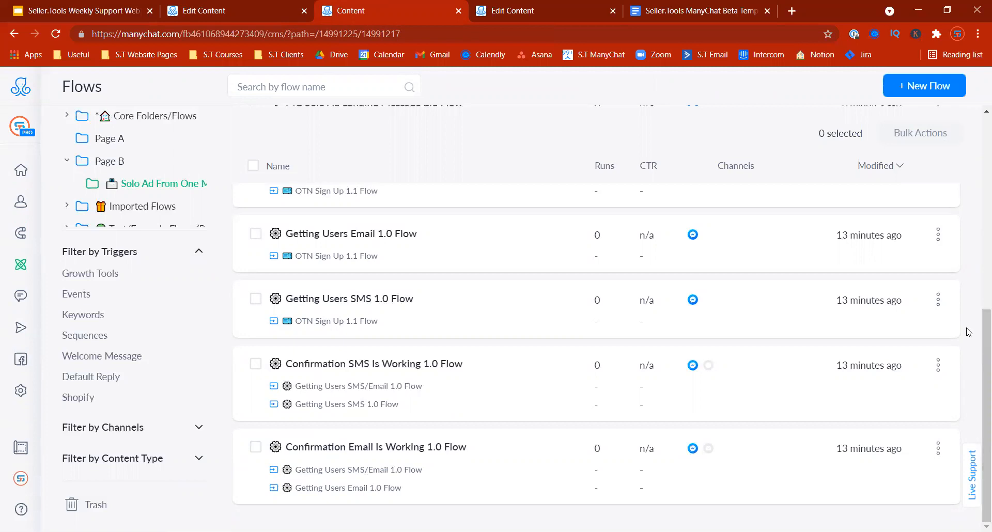
scroll(977, 326, "up", 2)
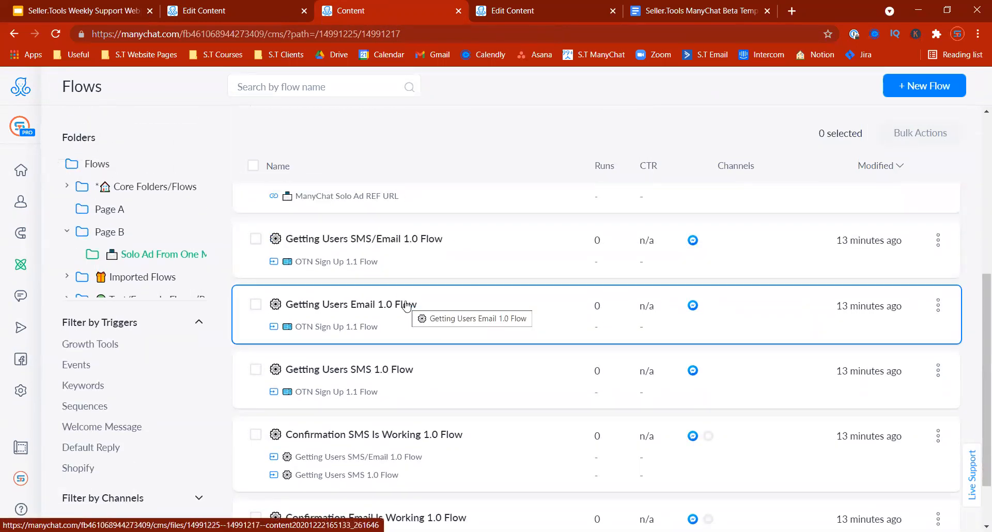
left_click(255, 239)
left_click(256, 240)
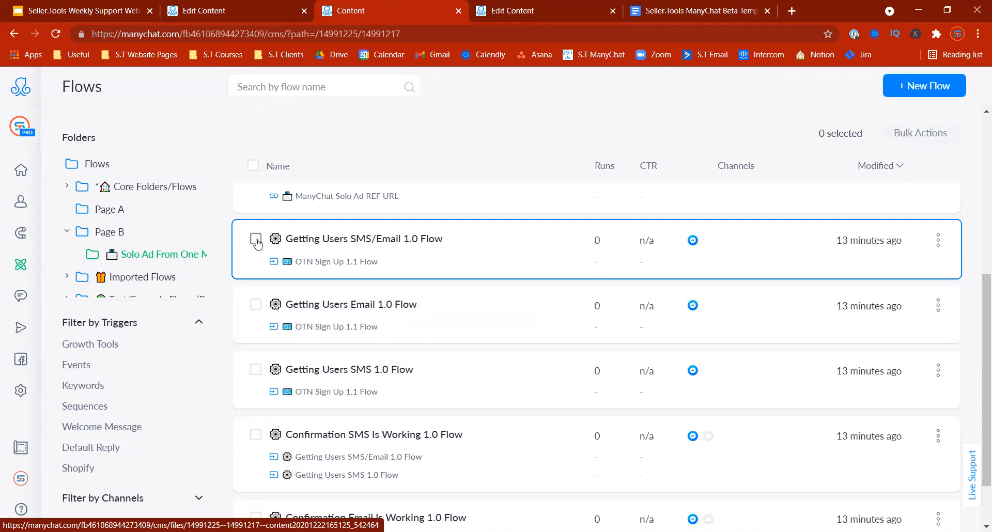
scroll(973, 230, "up", 3)
left_click_drag(971, 226, 974, 209)
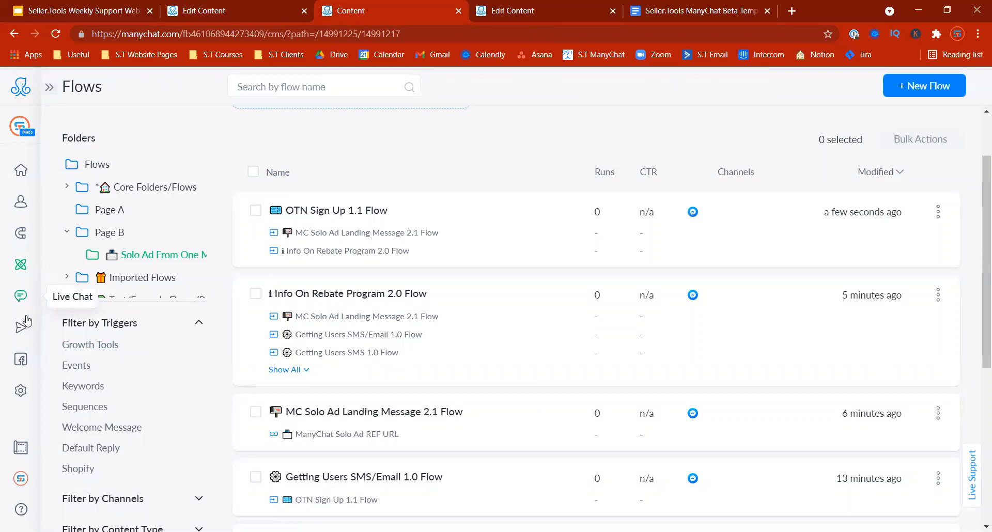
mouse_move(21, 327)
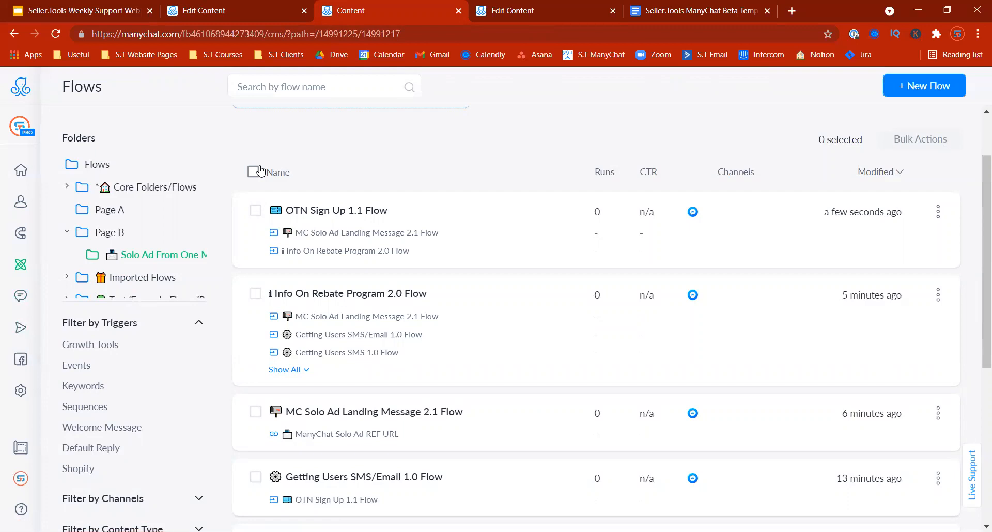
Step: Show slide 16, 'List Building Conclusion:', in the Google Slides webinar deck
left_click(64, 13)
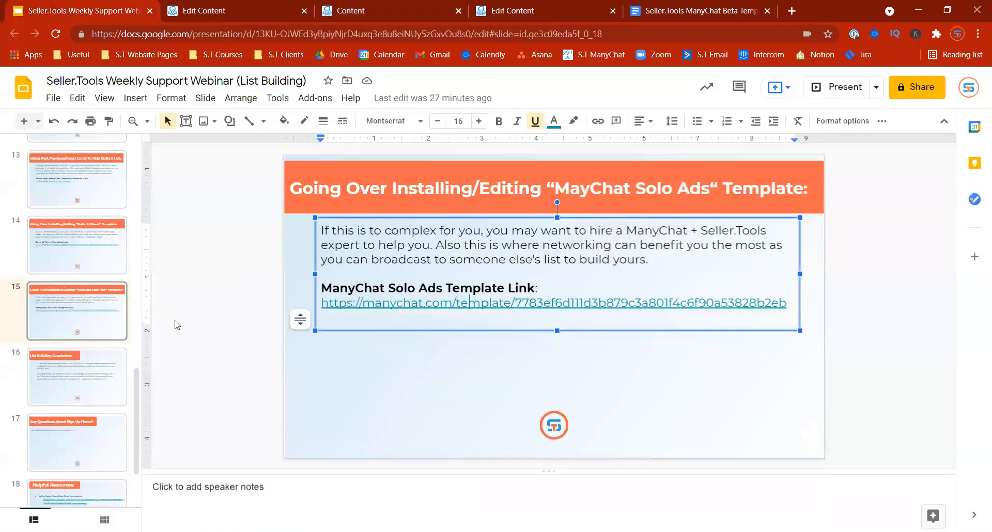
left_click(197, 339)
left_click(52, 379)
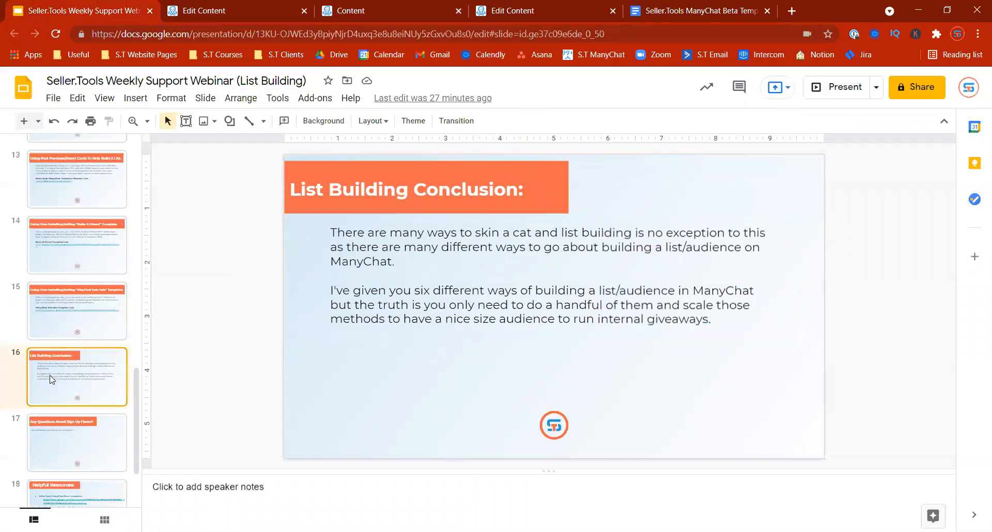
left_click_drag(69, 312, 76, 347)
left_click(85, 368)
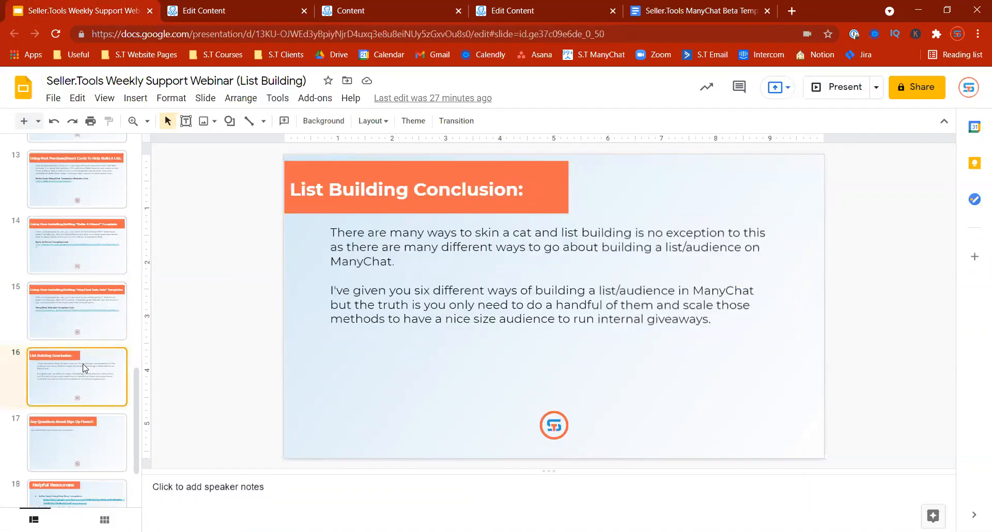